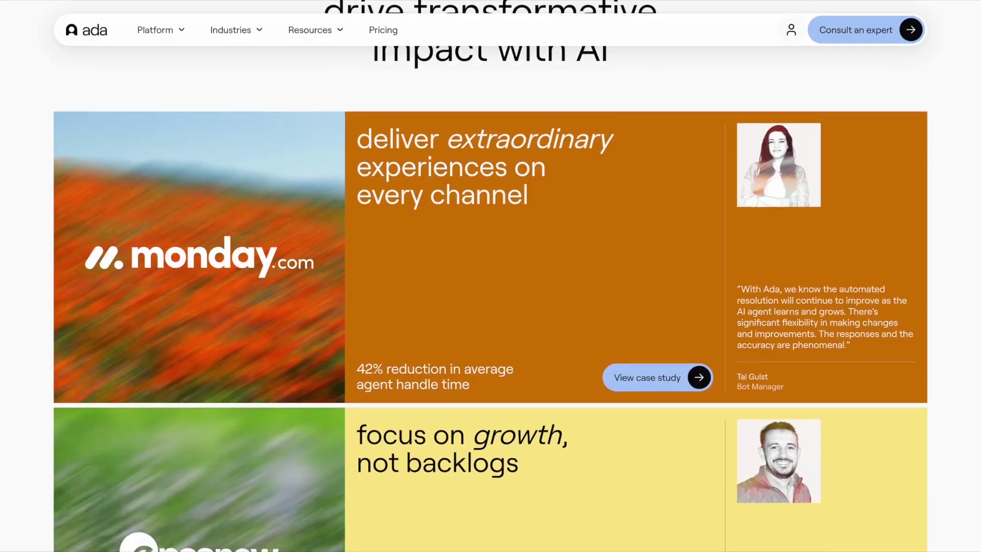
# Examine how the customer-story cards stack over one another on the Ada website while moving through the page
pyautogui.scroll(-10, 491, 332)
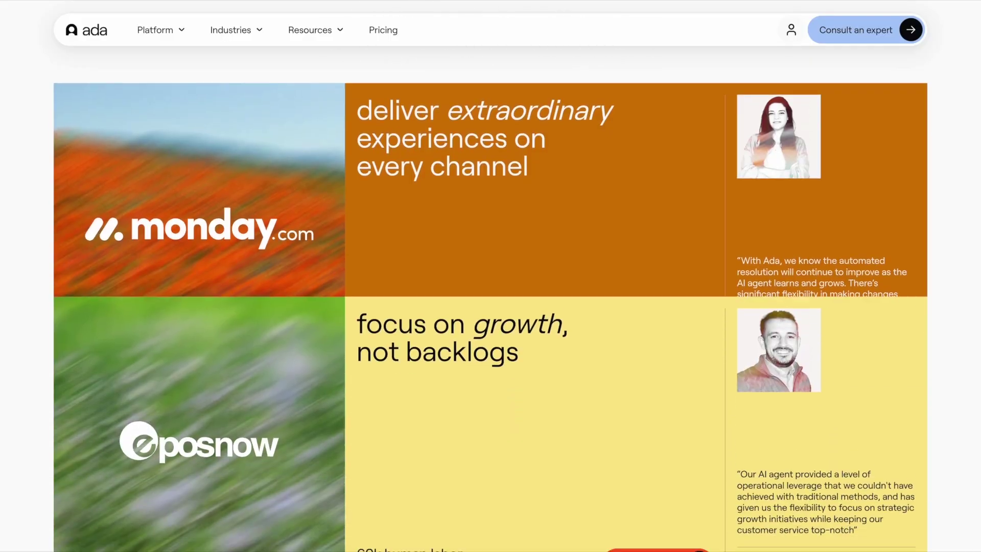
pyautogui.scroll(-10, 490, 306)
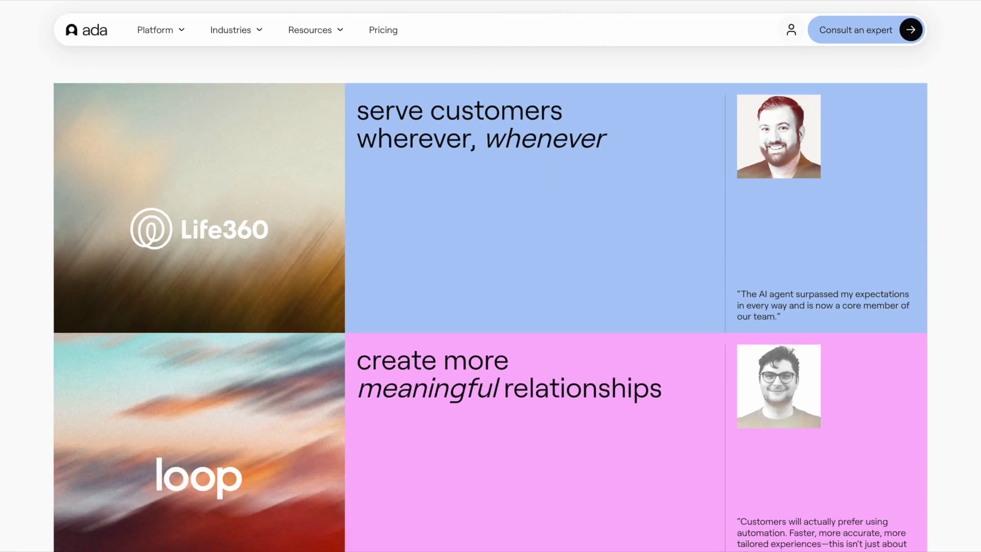
pyautogui.scroll(-3, 491, 307)
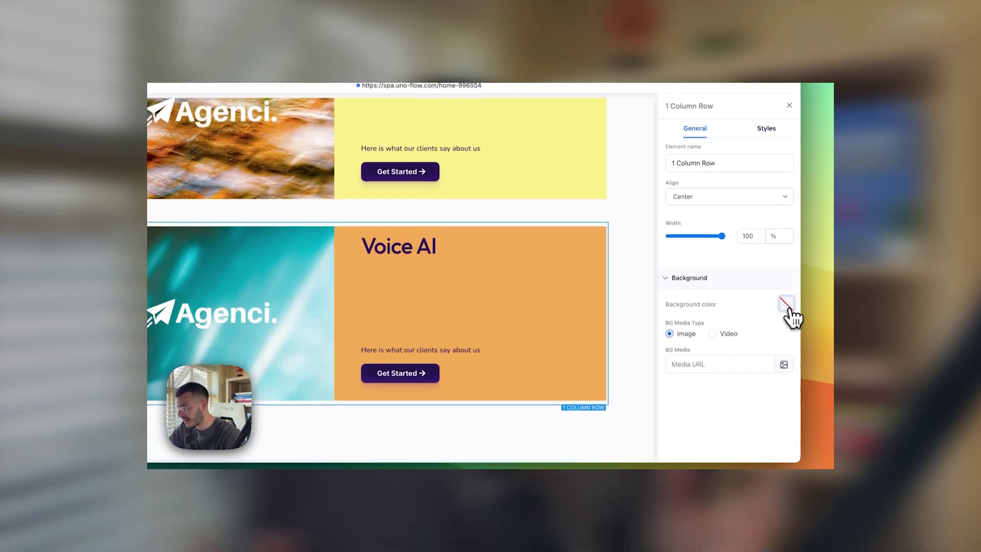
pyautogui.click(787, 306)
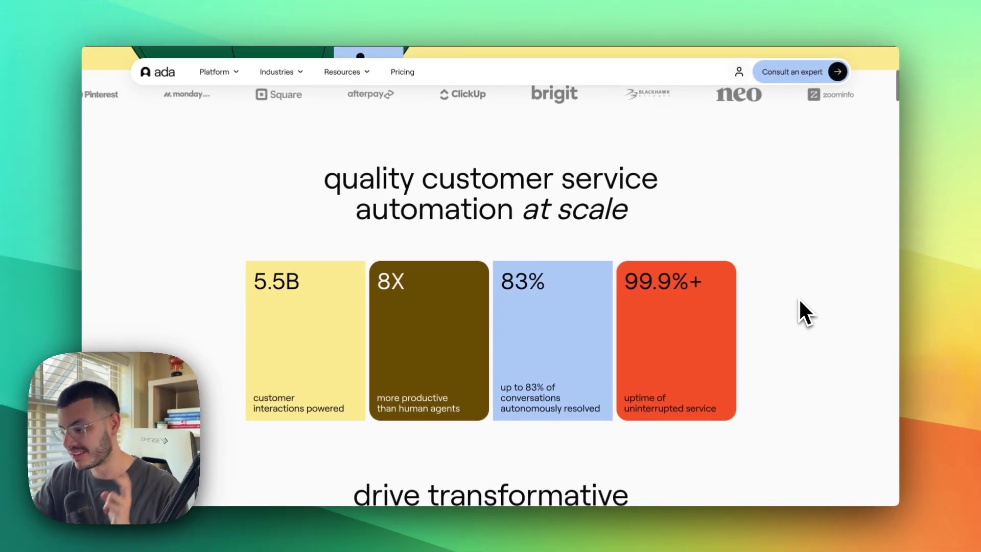
pyautogui.scroll(-2, 797, 297)
pyautogui.scroll(-5, 823, 347)
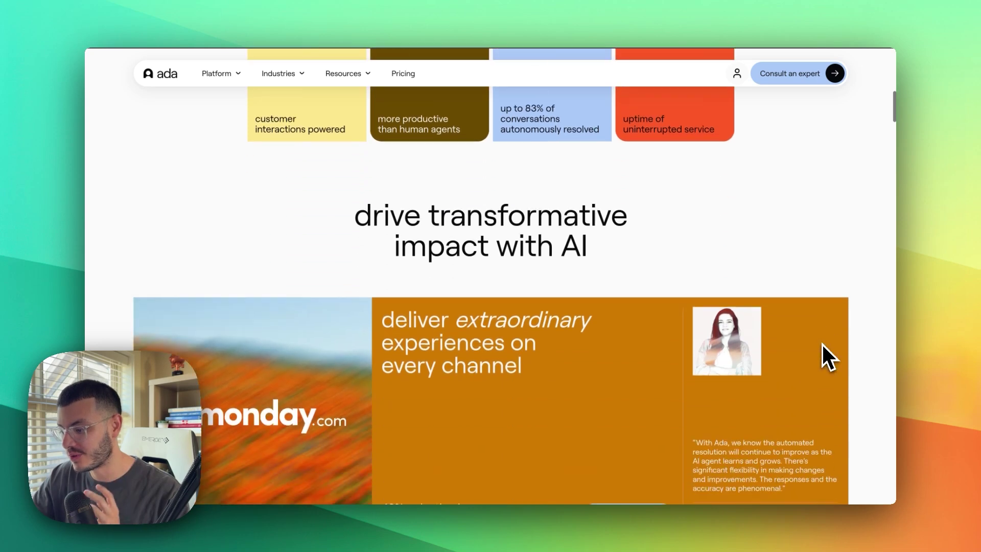
pyautogui.scroll(-5, 881, 394)
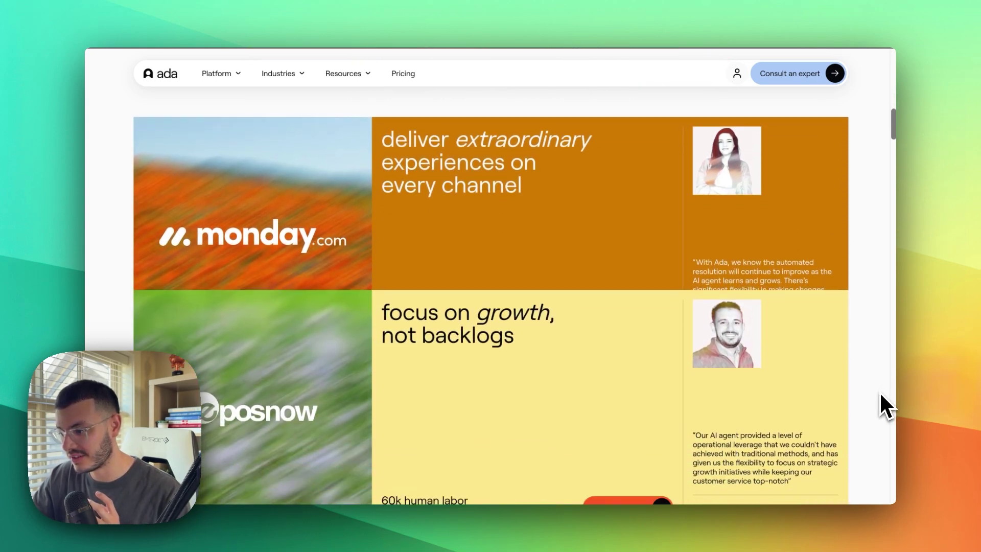
pyautogui.scroll(-4, 881, 395)
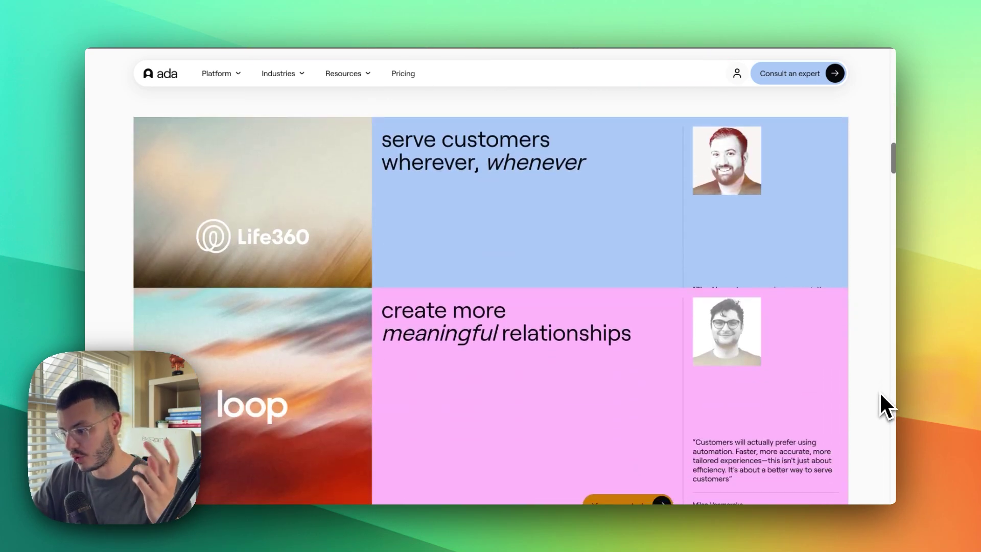
pyautogui.scroll(8, 880, 391)
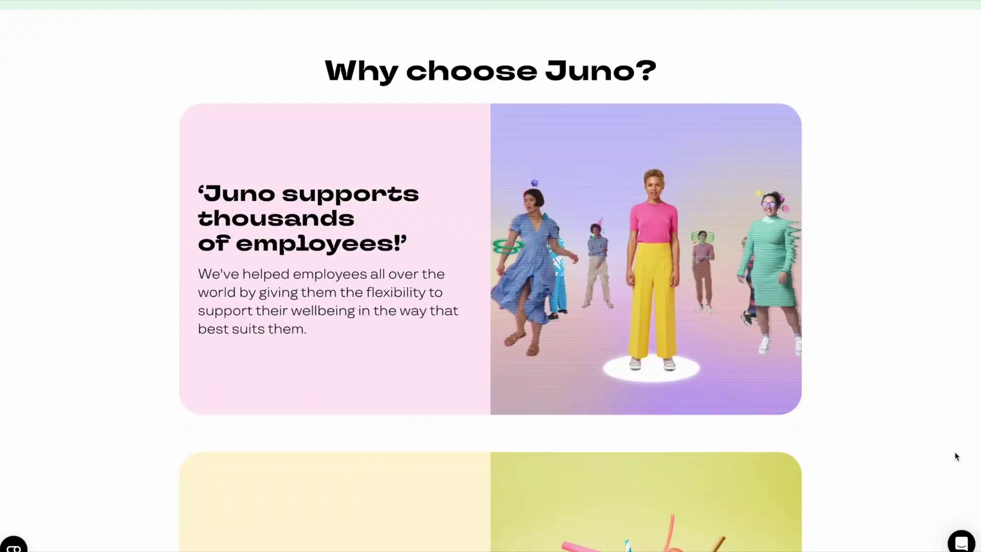
# Examine the overlapping rounded cards in the "Why choose Juno?" section of the Juno website
pyautogui.scroll(-5, 956, 456)
pyautogui.scroll(-10, 956, 455)
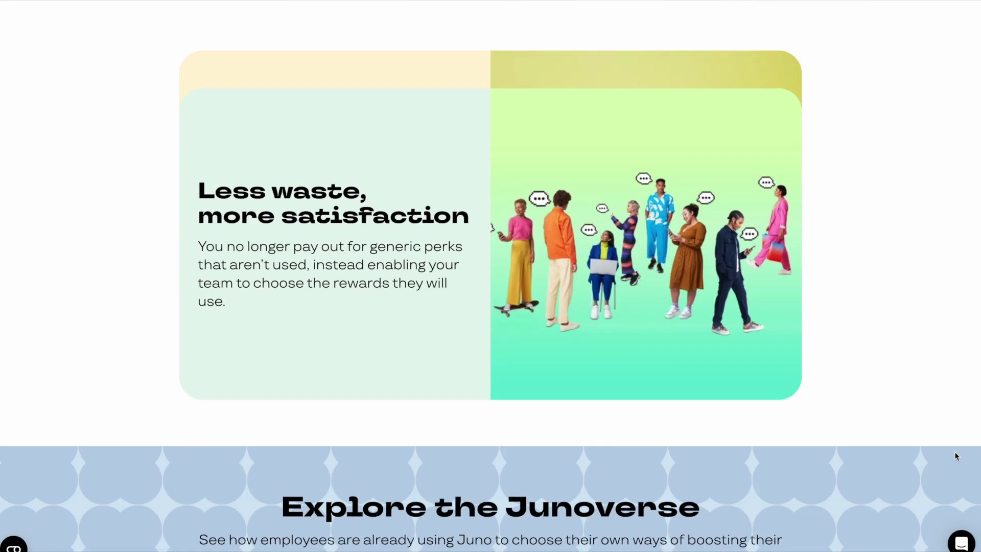
pyautogui.scroll(8, 955, 454)
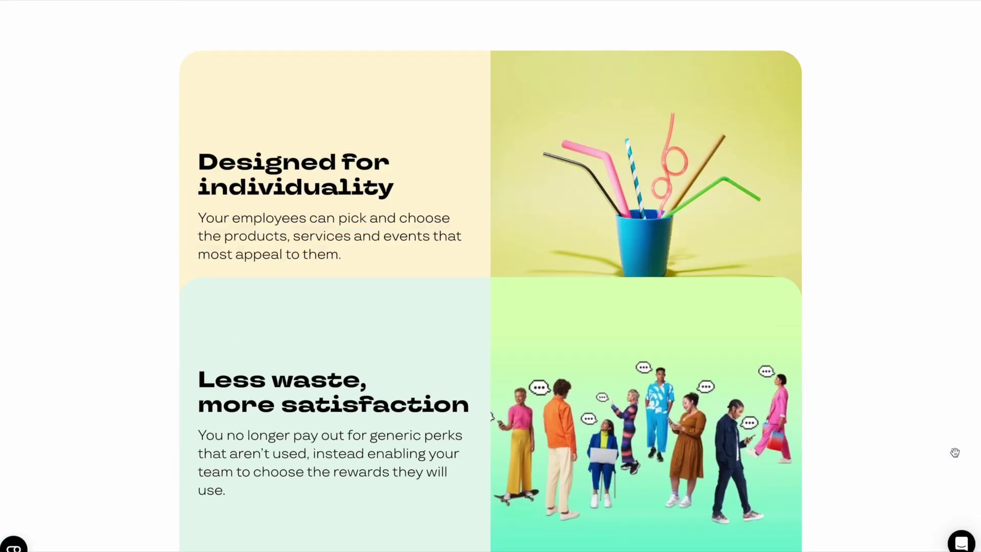
pyautogui.scroll(-6, 955, 455)
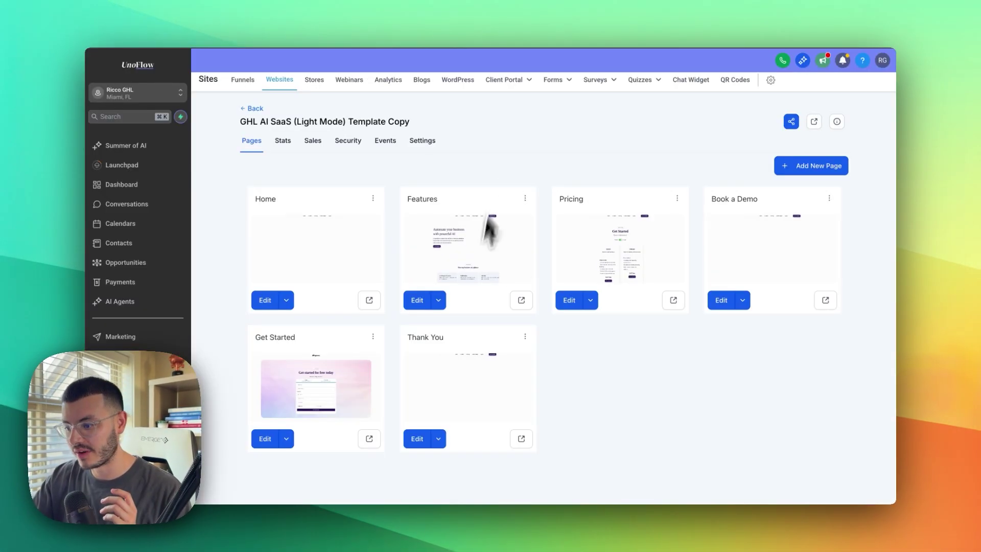
# Preview the template's Home page and look through its sections as far as "Meet Agenci AI."
pyautogui.click(369, 300)
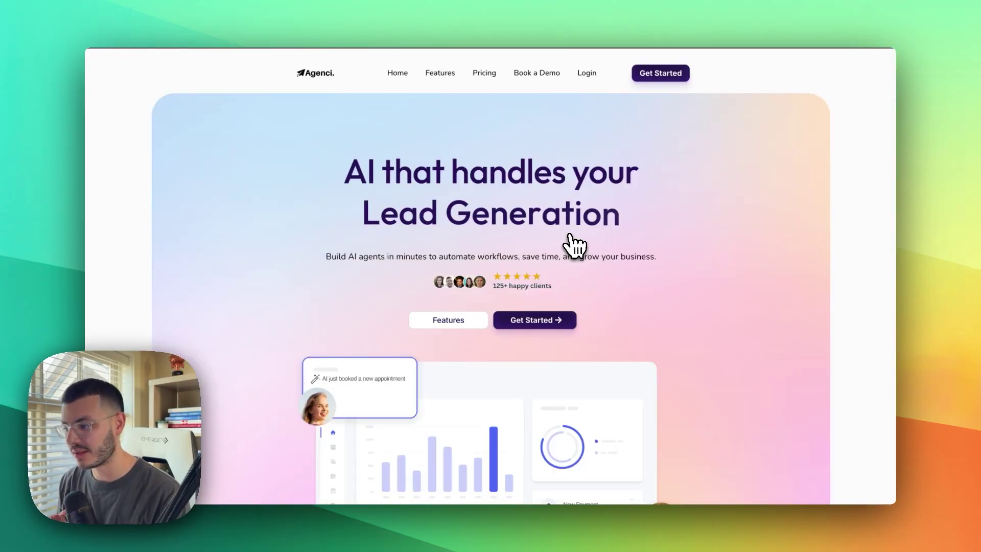
pyautogui.scroll(-5, 754, 286)
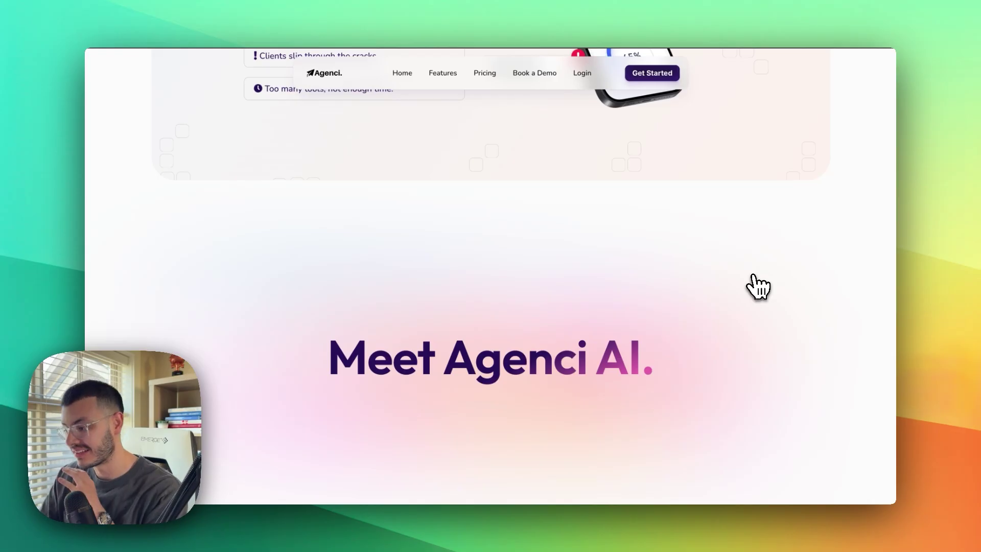
pyautogui.scroll(-8, 758, 287)
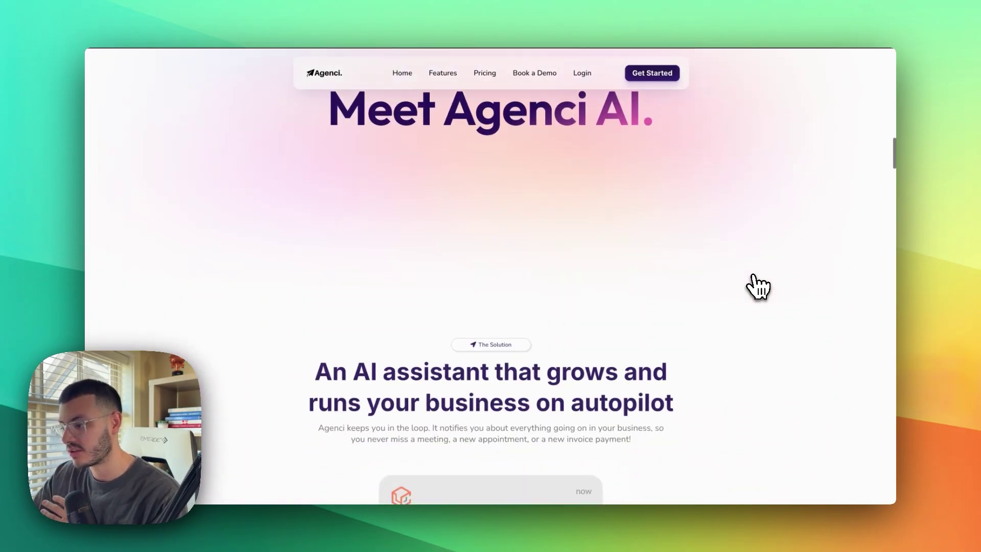
pyautogui.scroll(15, 754, 281)
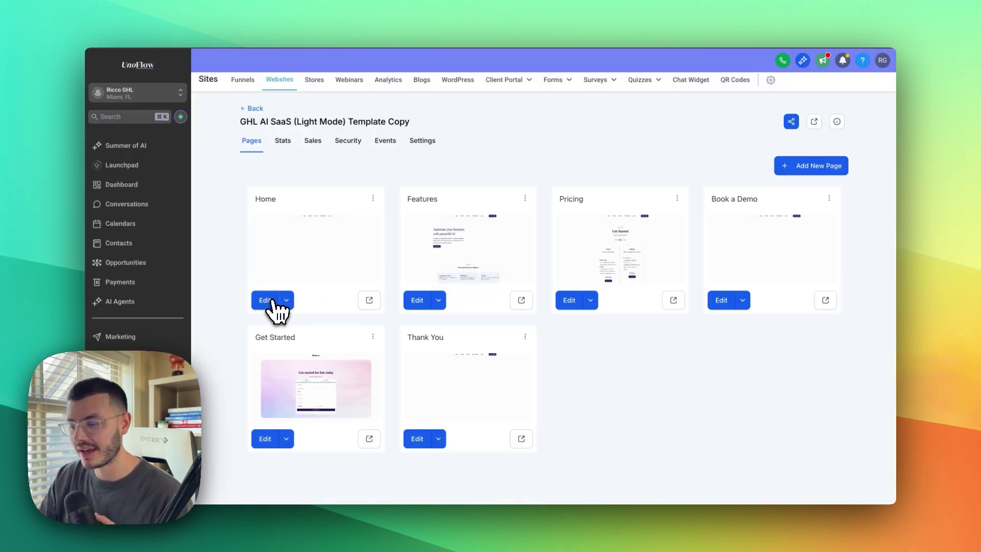
# Open the Home page of the GHL AI SaaS (Light Mode) Template Copy site for editing
pyautogui.click(272, 303)
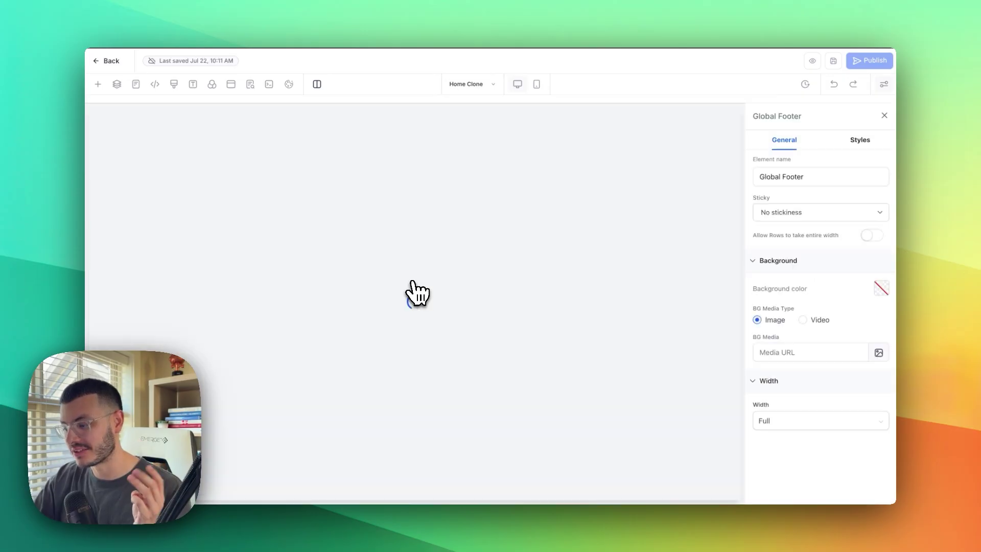
pyautogui.scroll(-6, 588, 358)
pyautogui.scroll(-5, 588, 363)
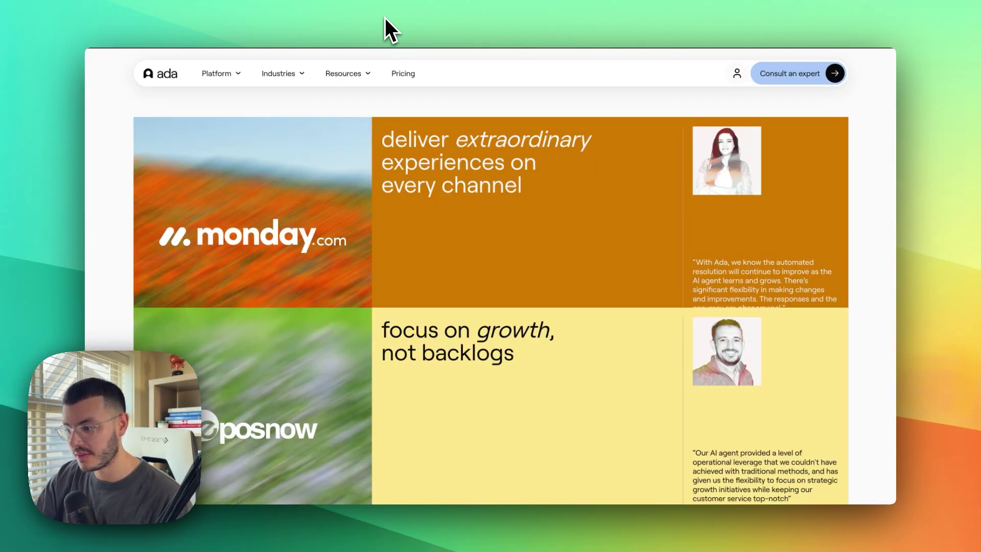
# Switch to the Ada website and review the statistics cards and the whole stack of customer-story cards beneath them
pyautogui.scroll(10, 474, 248)
pyautogui.scroll(-3, 474, 247)
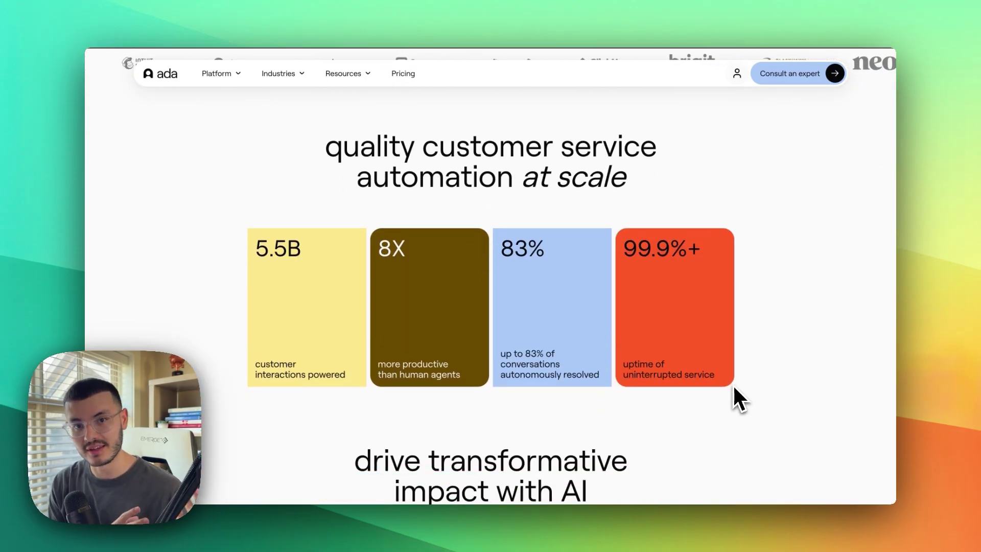
pyautogui.scroll(-8, 818, 378)
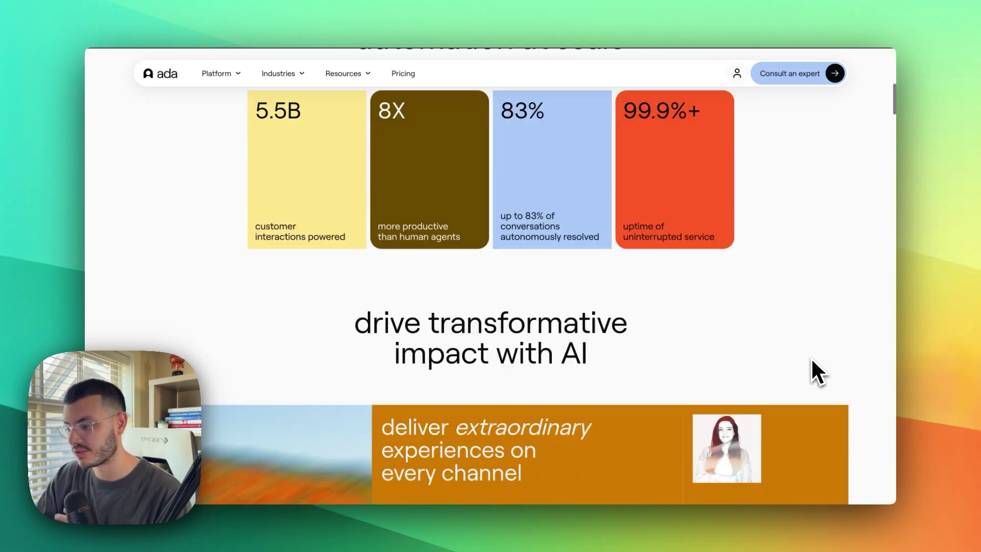
pyautogui.scroll(-15, 812, 364)
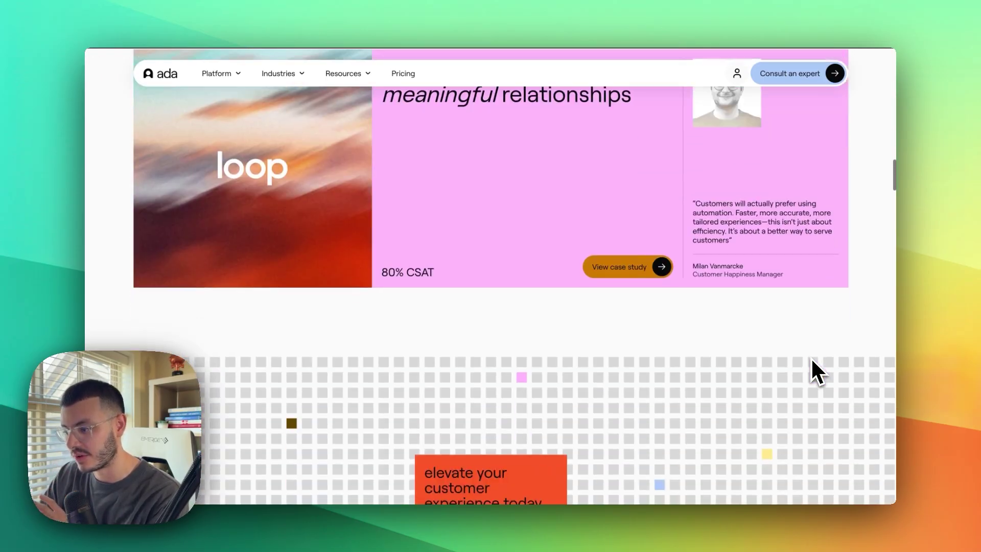
pyautogui.scroll(16, 813, 364)
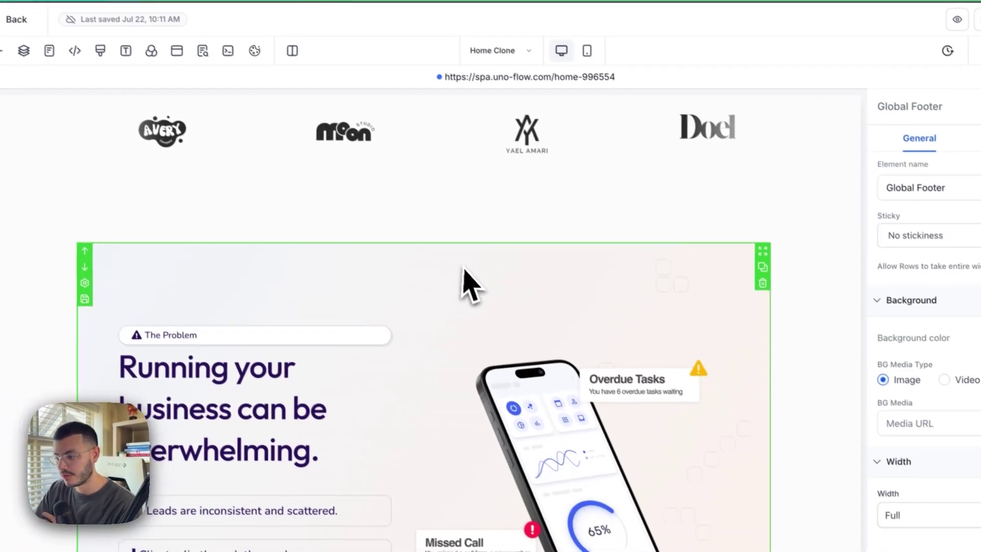
# Back in the page editor, insert a Full Width section with a 1 Column row between the Calendar & Appointments cards and the Reviews section
pyautogui.scroll(-5, 460, 271)
pyautogui.scroll(-15, 457, 262)
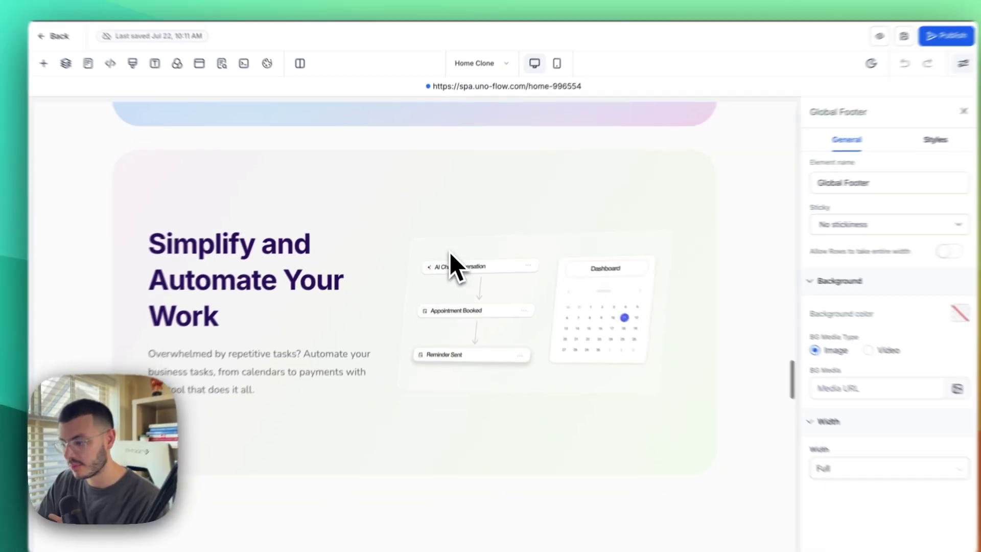
pyautogui.scroll(-10, 445, 245)
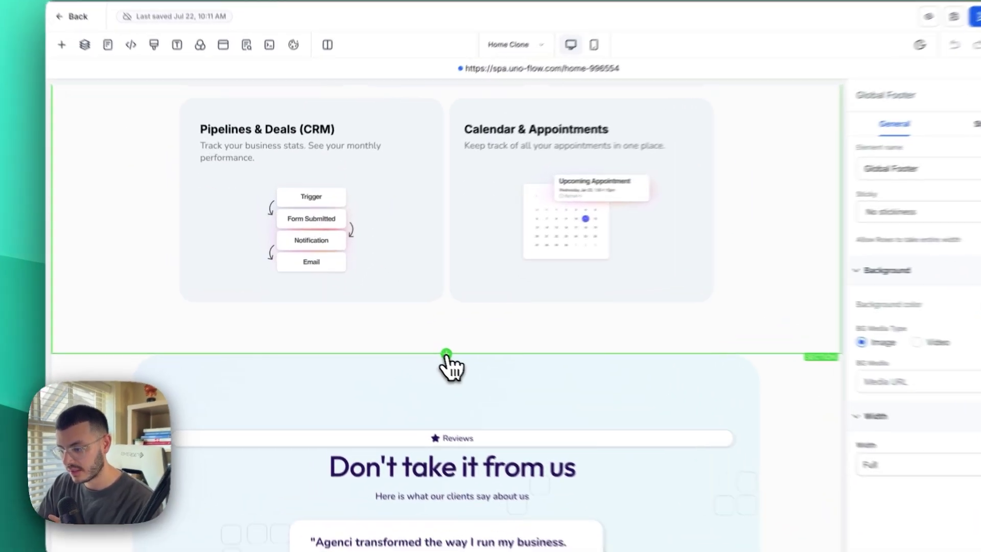
pyautogui.click(412, 339)
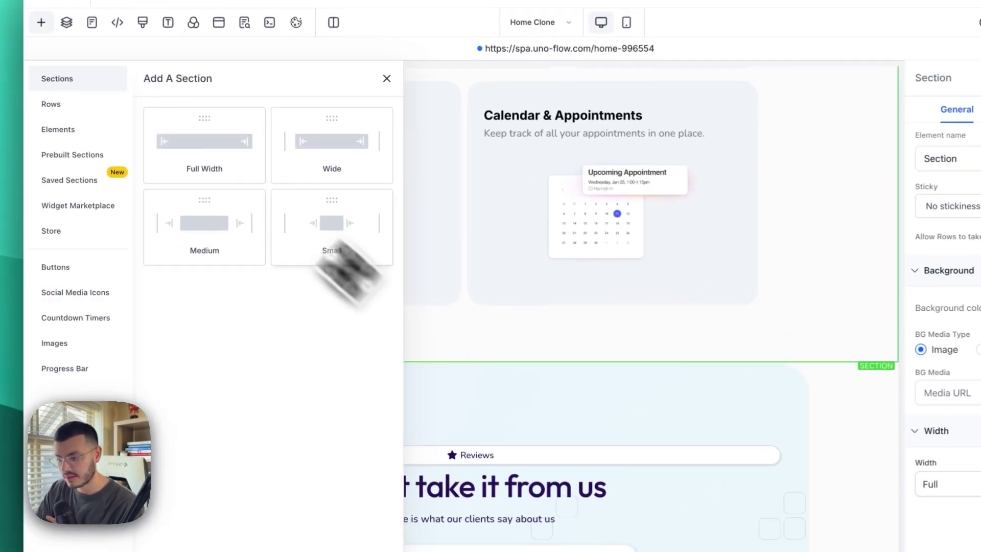
pyautogui.click(203, 150)
pyautogui.click(472, 406)
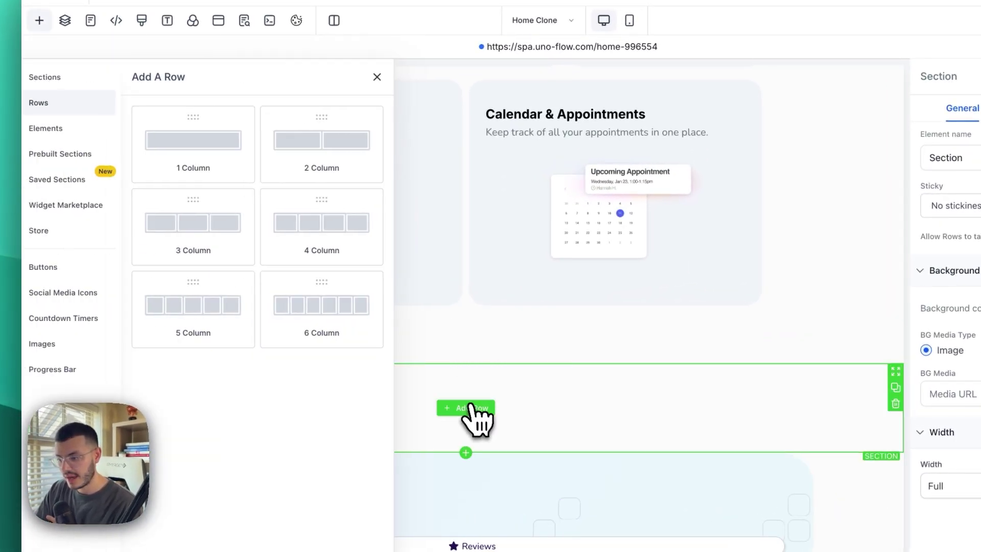
pyautogui.click(228, 165)
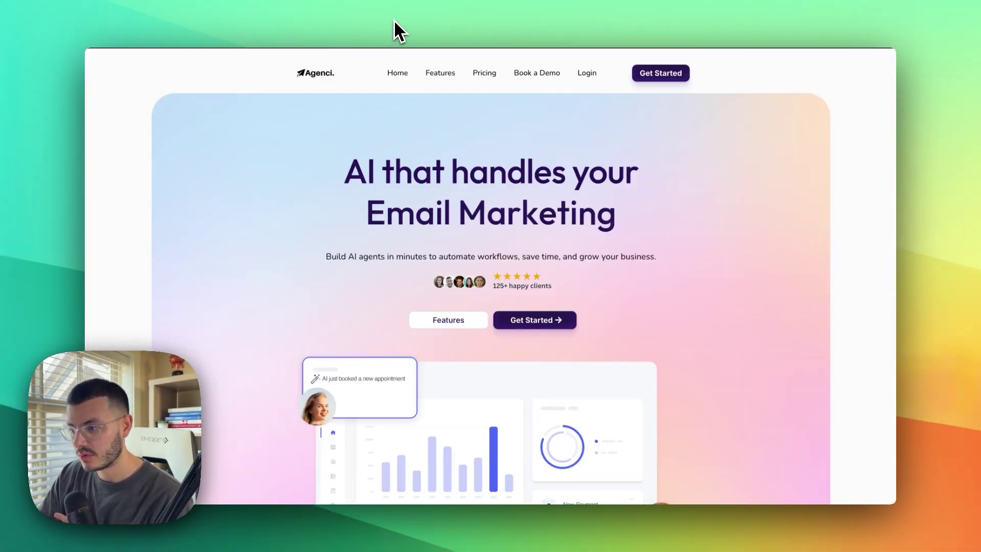
# Return to the Ada website and examine the "quality customer service automation at scale" headline and the colored cards below it
pyautogui.click(320, 28)
pyautogui.scroll(4, 301, 187)
pyautogui.scroll(5, 246, 191)
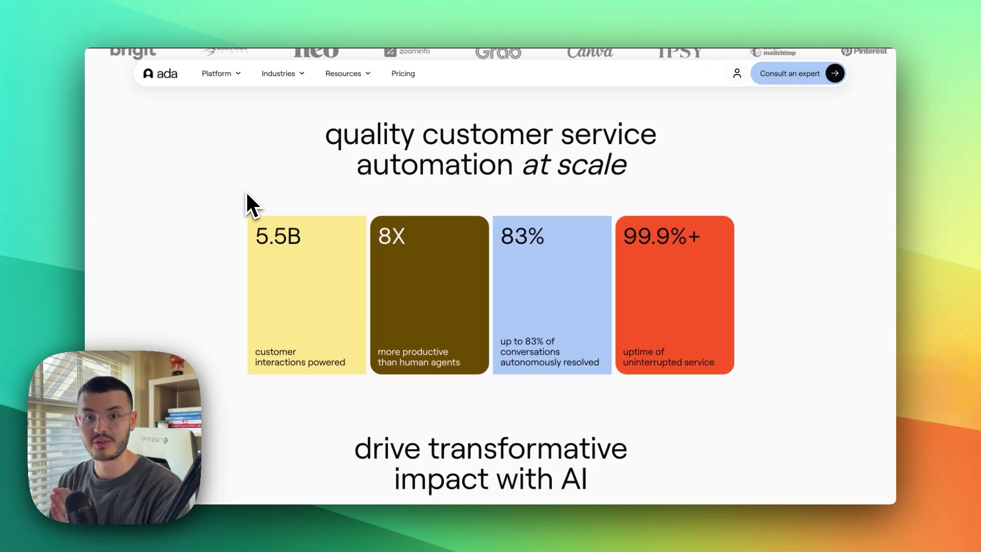
pyautogui.moveTo(327, 138); pyautogui.dragTo(630, 190)
pyautogui.click(360, 261)
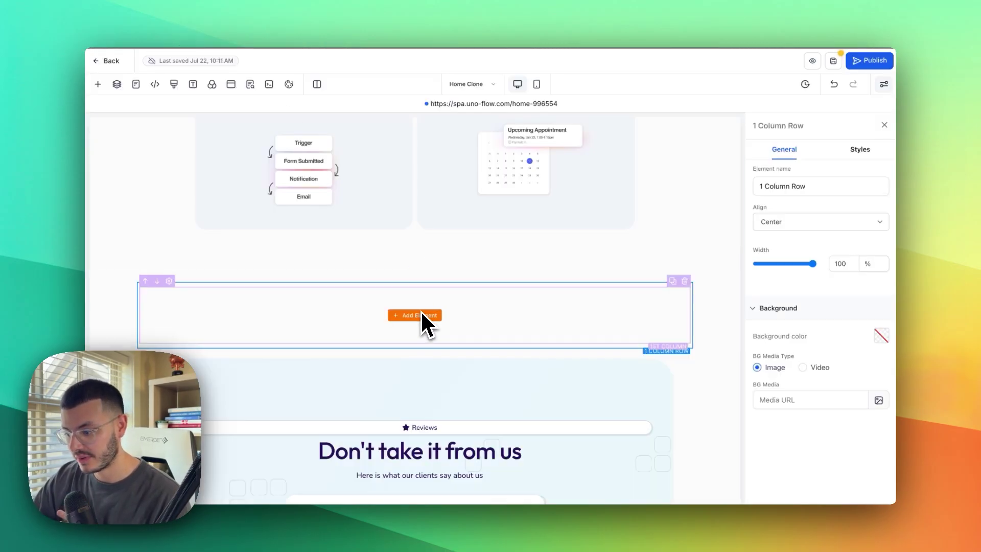
# In the page editor, duplicate the "Don't take it from us" sub headline and move the copy into the empty 1 Column row
pyautogui.scroll(-1, 458, 434)
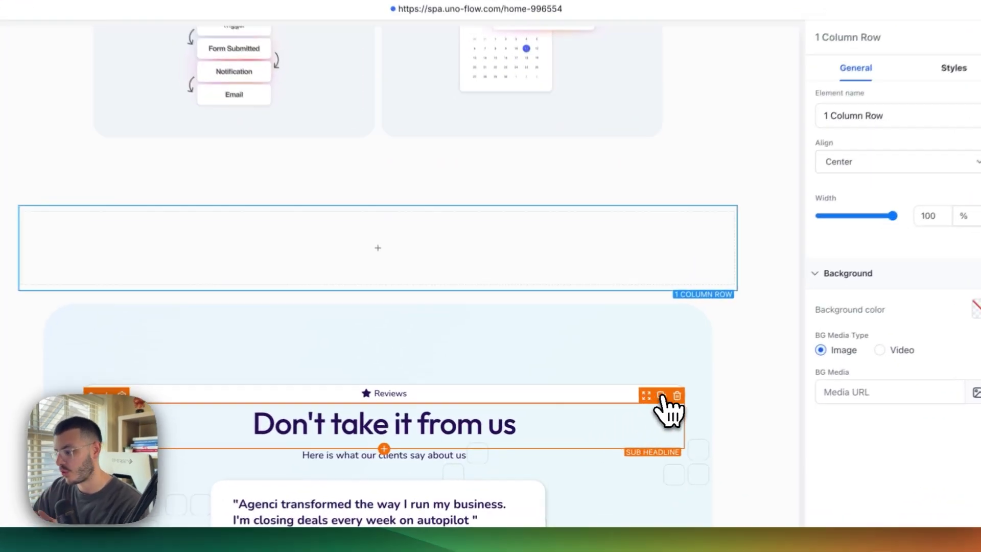
pyautogui.click(633, 403)
pyautogui.moveTo(650, 394); pyautogui.dragTo(667, 276)
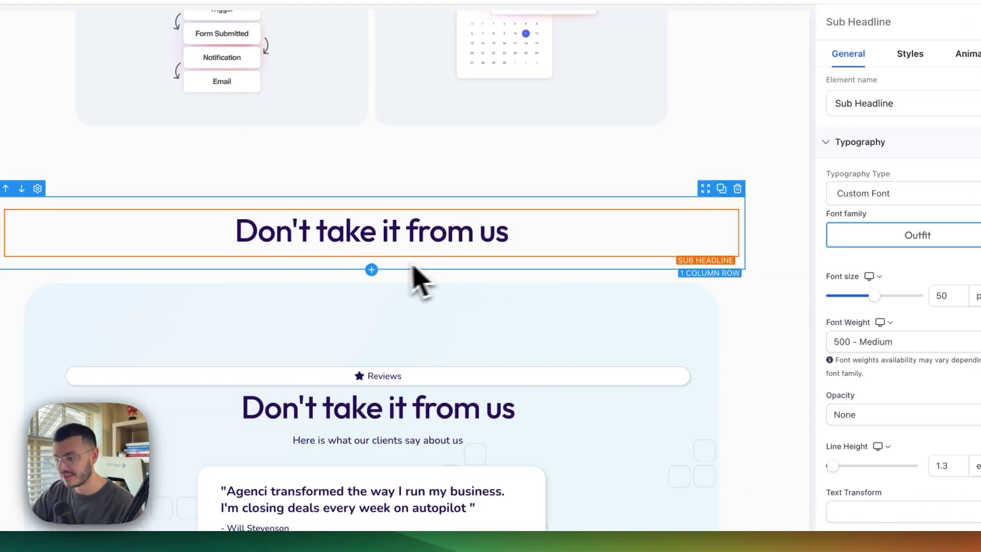
# Add a 1 Column row below the copied headline and place a Sub Headline element in it
pyautogui.click(372, 265)
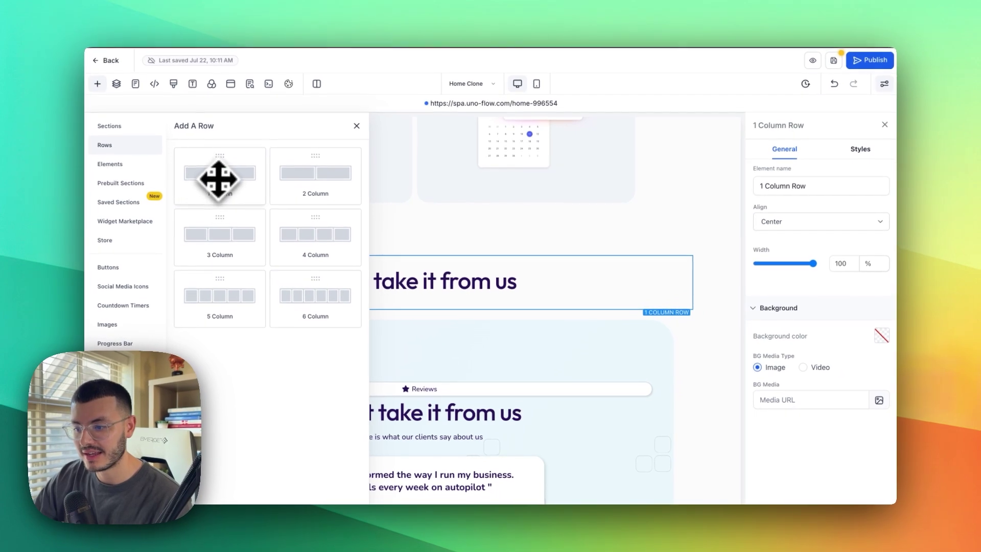
pyautogui.moveTo(218, 179); pyautogui.dragTo(400, 306)
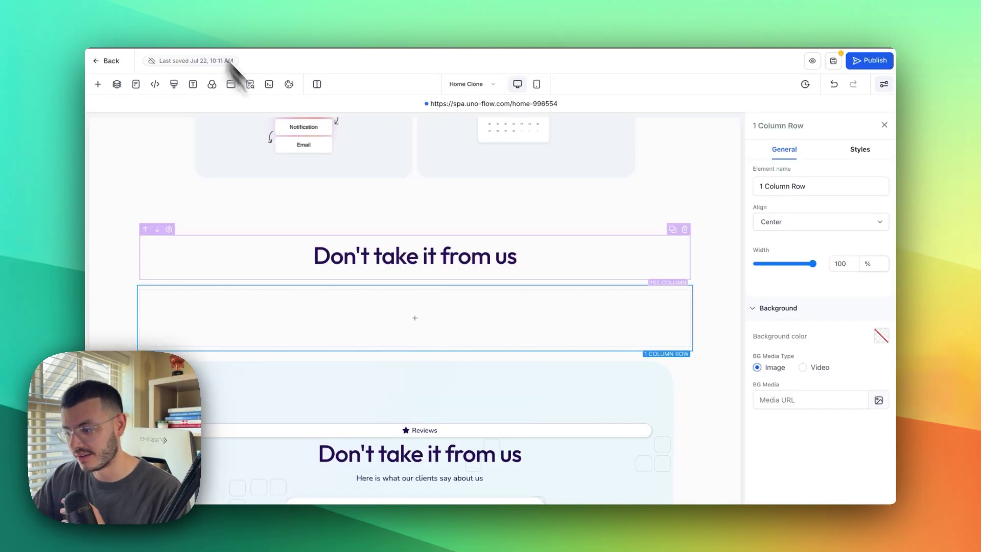
pyautogui.scroll(-2, 490, 362)
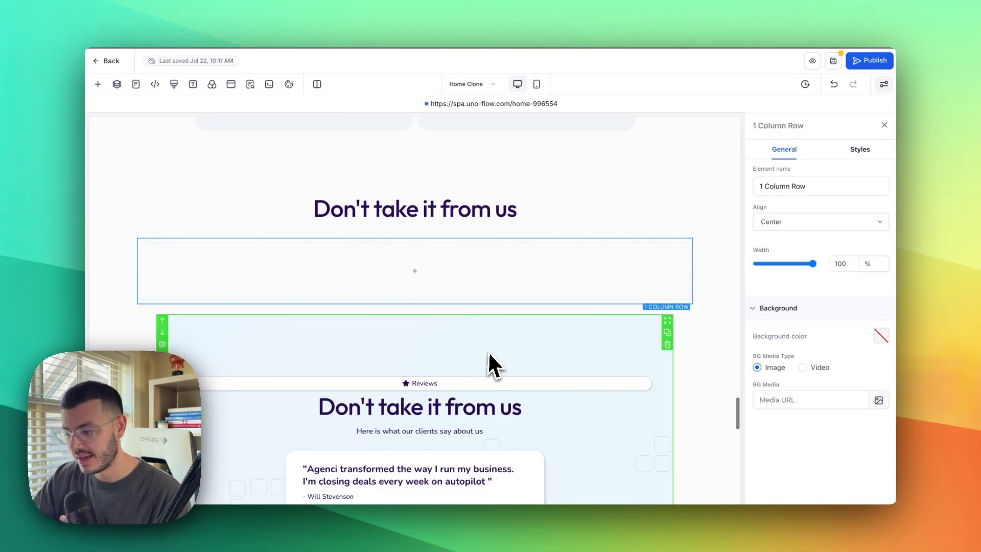
pyautogui.scroll(1, 491, 405)
pyautogui.click(418, 288)
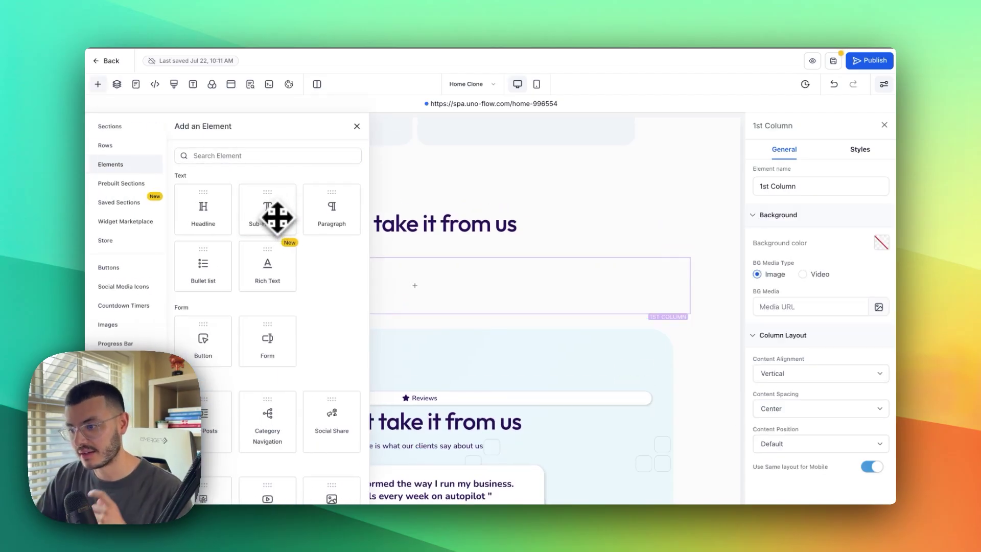
pyautogui.moveTo(276, 217); pyautogui.dragTo(415, 285)
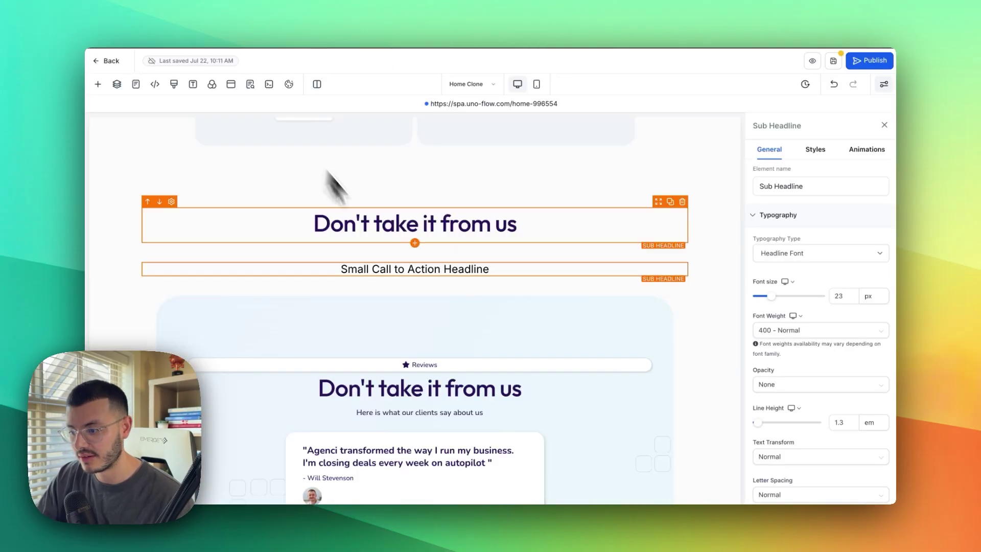
# Replace the placeholder sub headline text with "8X" and set its font size to 44 px and weight to 500 - Medium
pyautogui.tripleClick(404, 269)
pyautogui.write('8X')
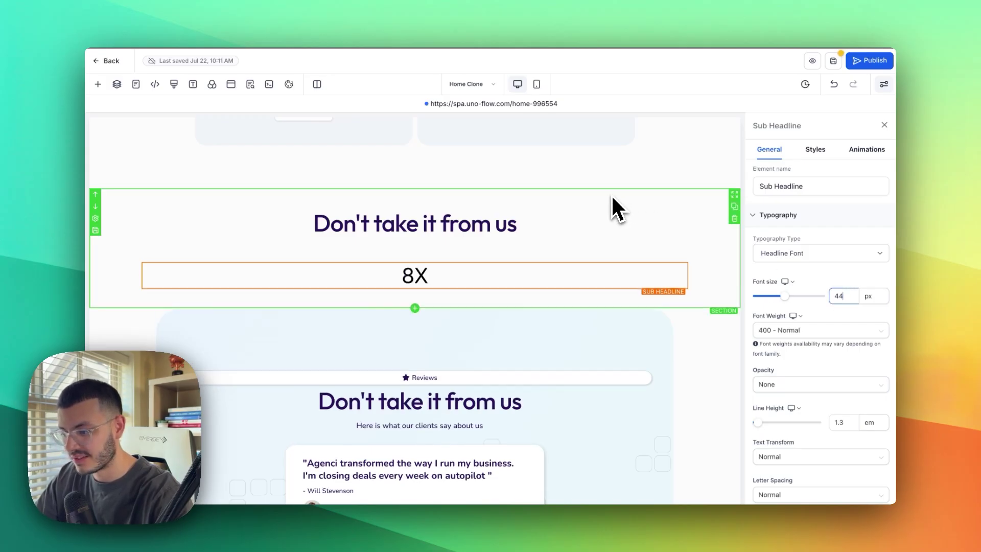
pyautogui.click(792, 330)
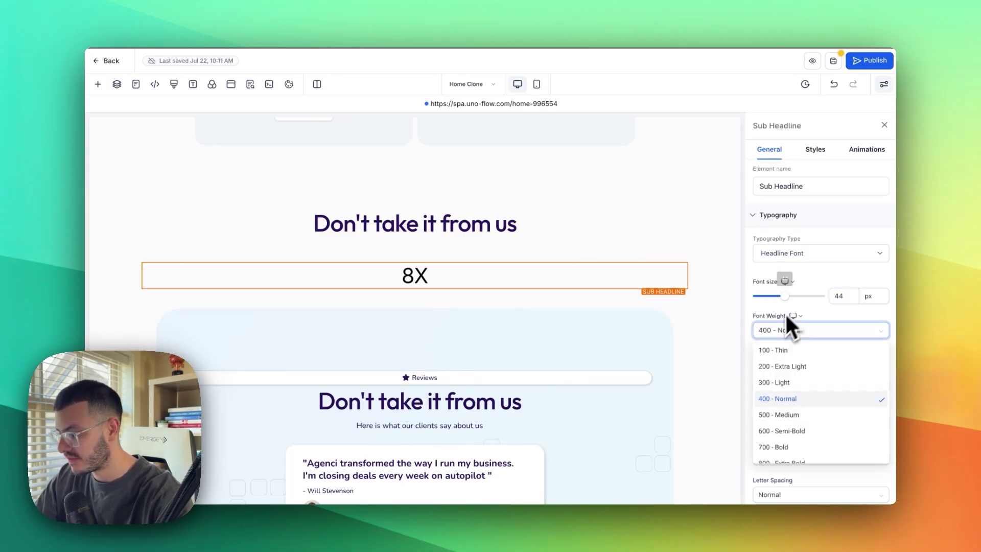
pyautogui.click(791, 416)
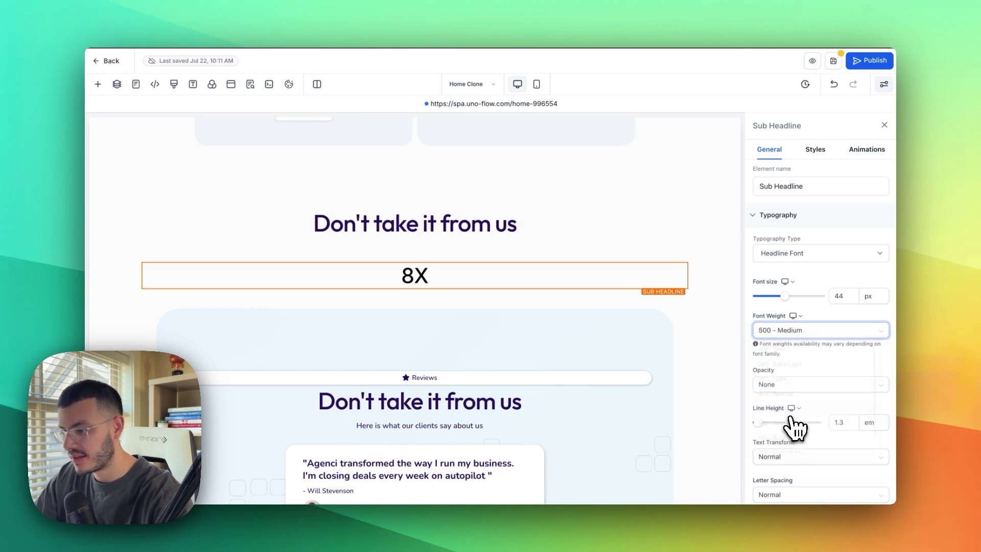
# Set the 8X sub headline's text color to the dark purple custom color #271258
pyautogui.click(516, 184)
pyautogui.click(417, 277)
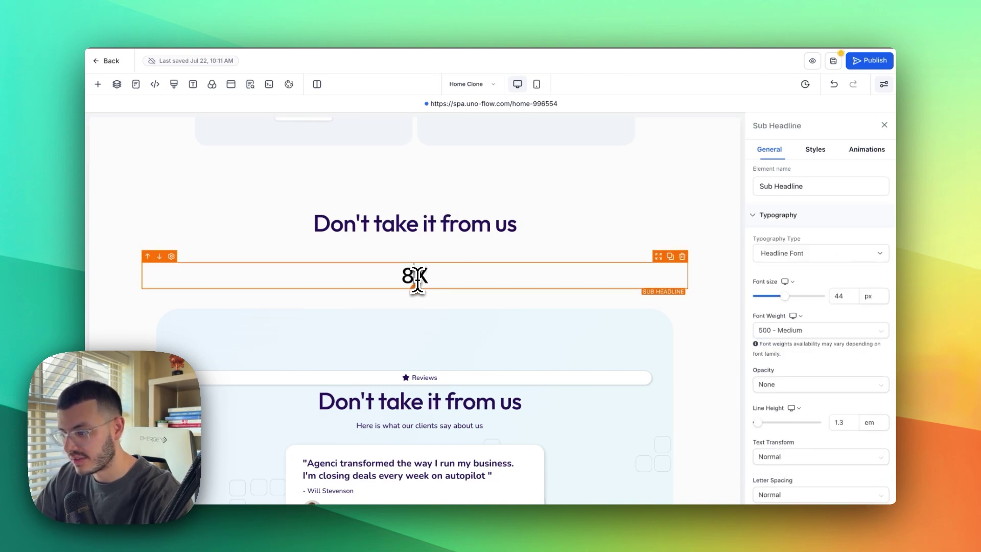
pyautogui.scroll(-4, 858, 284)
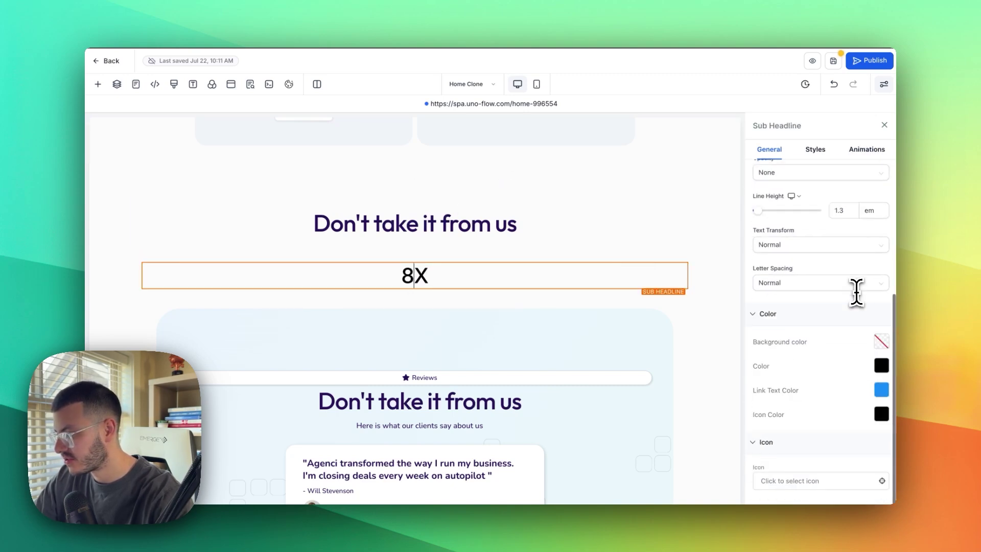
pyautogui.click(881, 366)
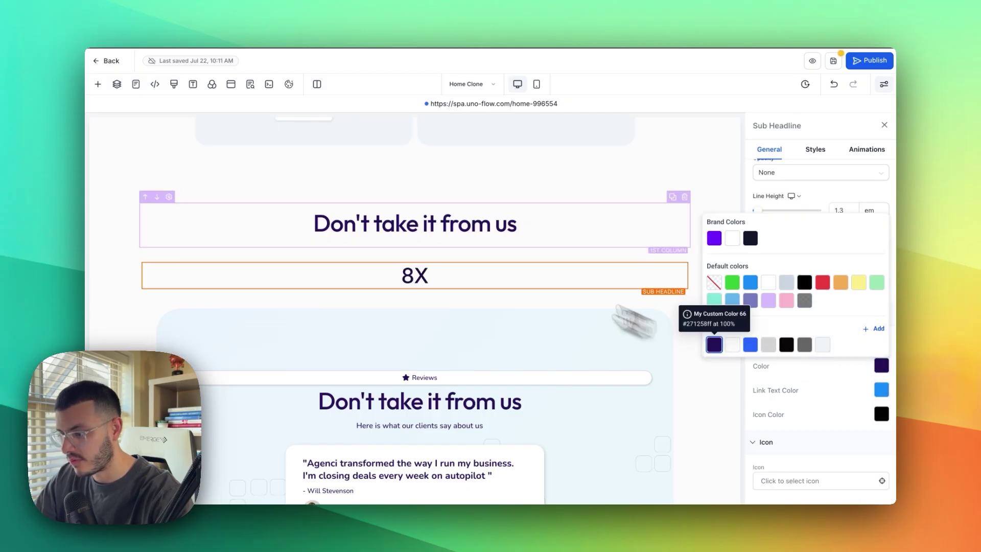
pyautogui.click(478, 165)
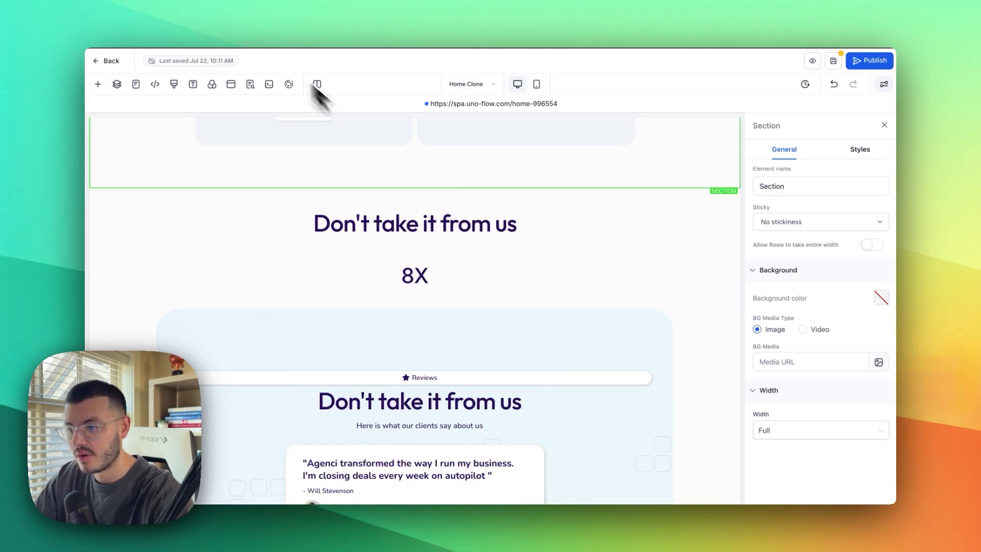
# After checking Ada's card captions, duplicate the "Here is what our clients say about us" paragraph and move the copy below the 8X headline
pyautogui.click(258, 32)
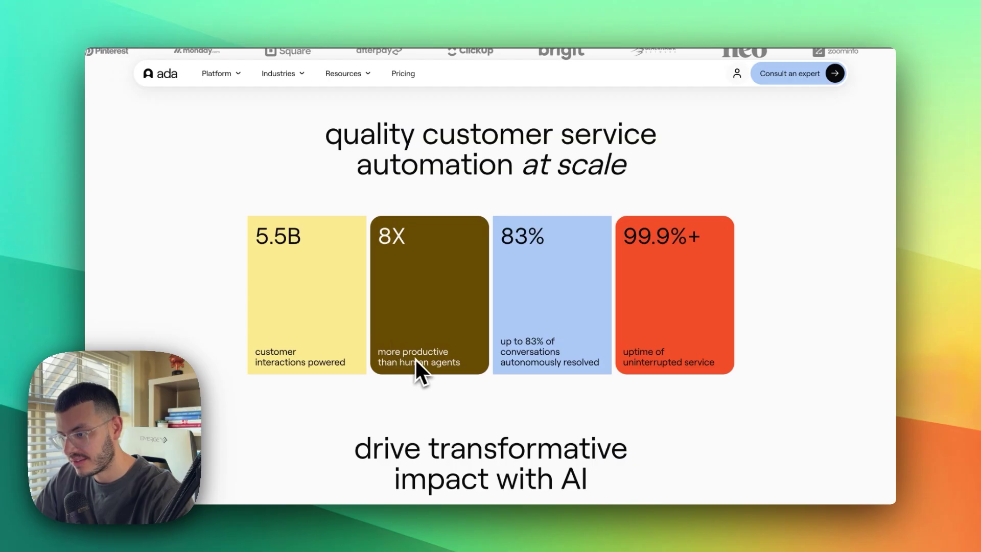
pyautogui.click(156, 20)
pyautogui.scroll(-1, 512, 332)
pyautogui.click(616, 408)
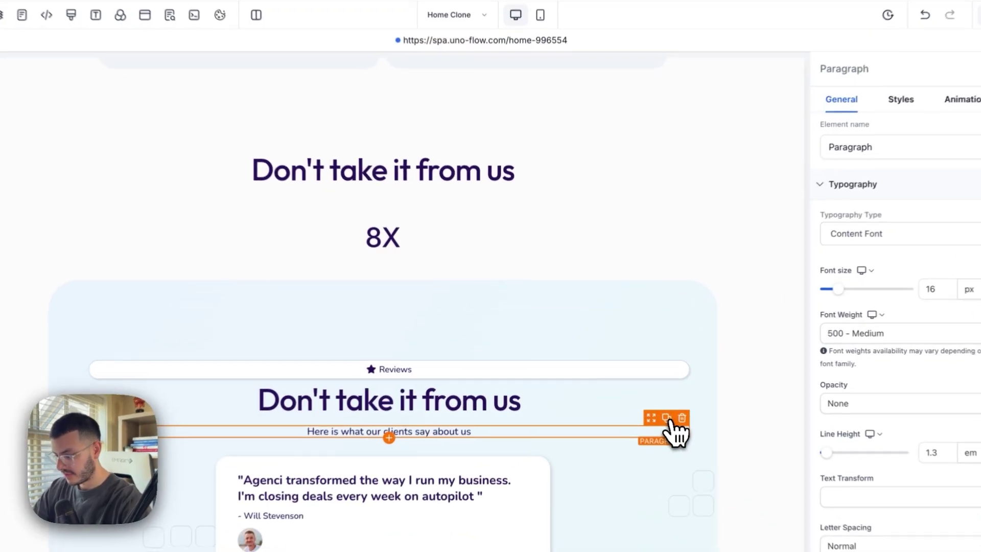
pyautogui.click(635, 396)
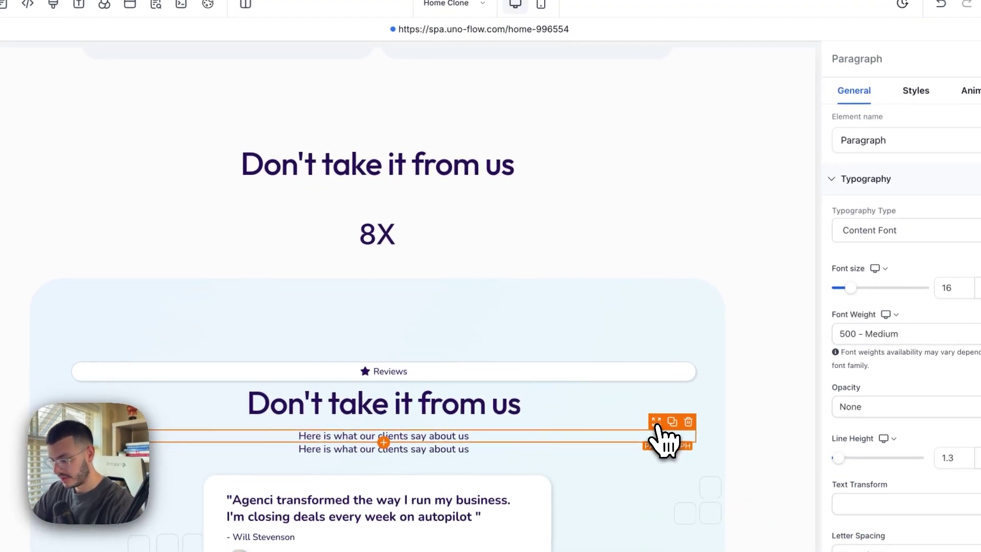
pyautogui.moveTo(658, 427); pyautogui.dragTo(495, 265)
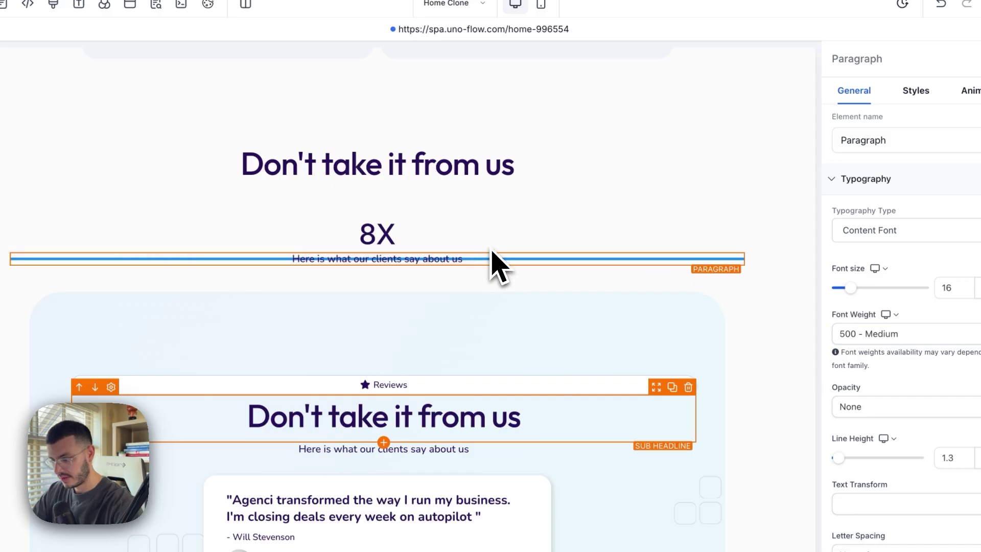
# Left-align the 8X sub headline and the paragraph below it
pyautogui.click(378, 225)
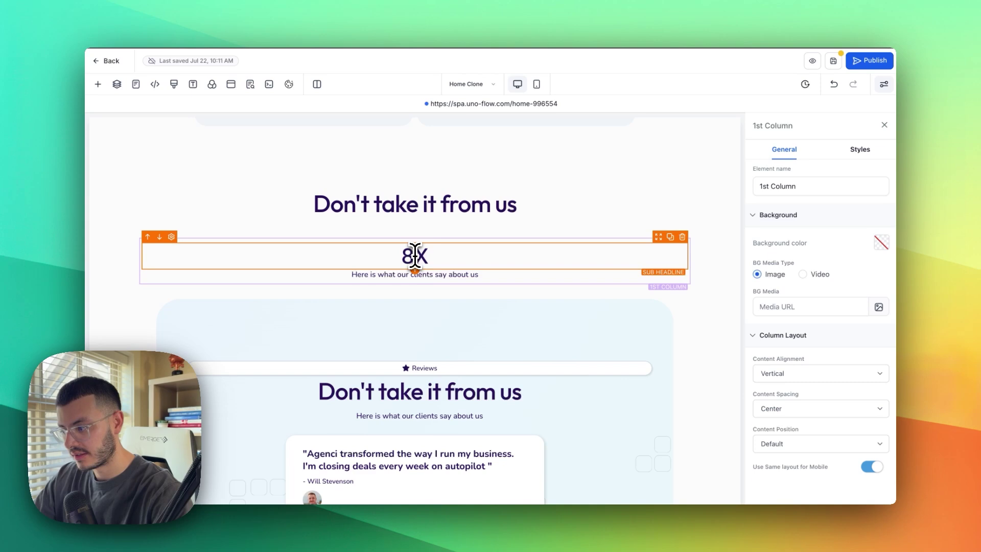
pyautogui.click(415, 256)
pyautogui.scroll(-10, 767, 371)
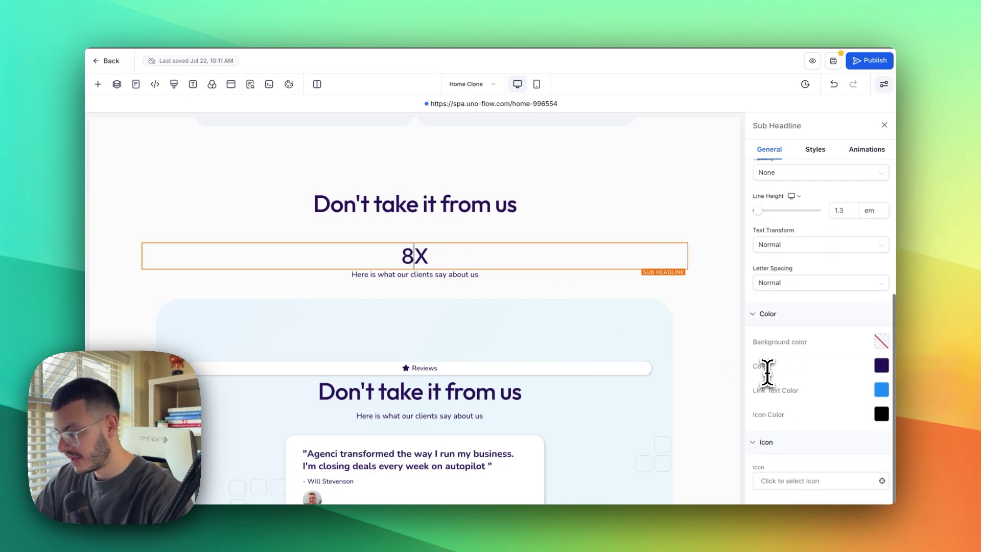
pyautogui.click(816, 150)
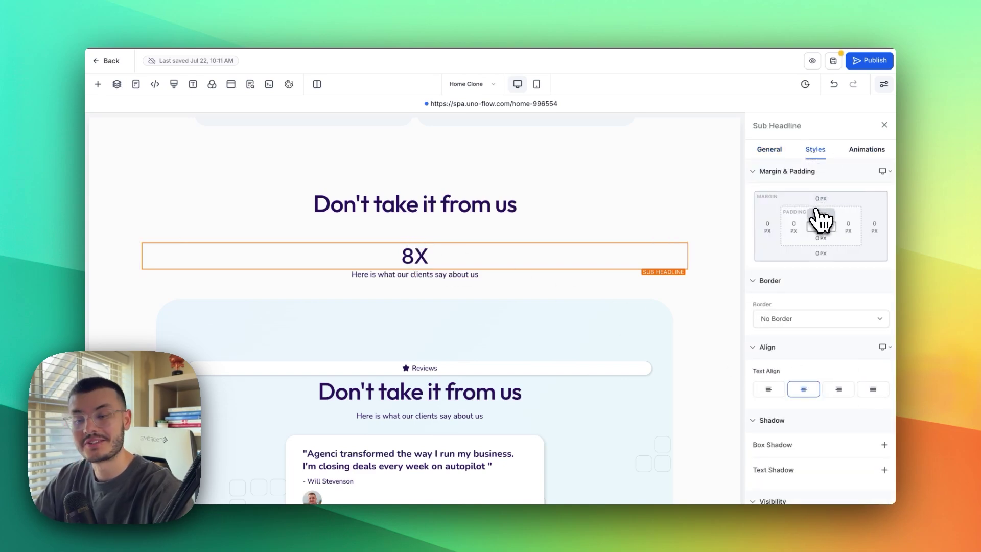
pyautogui.scroll(-2, 813, 229)
pyautogui.click(771, 347)
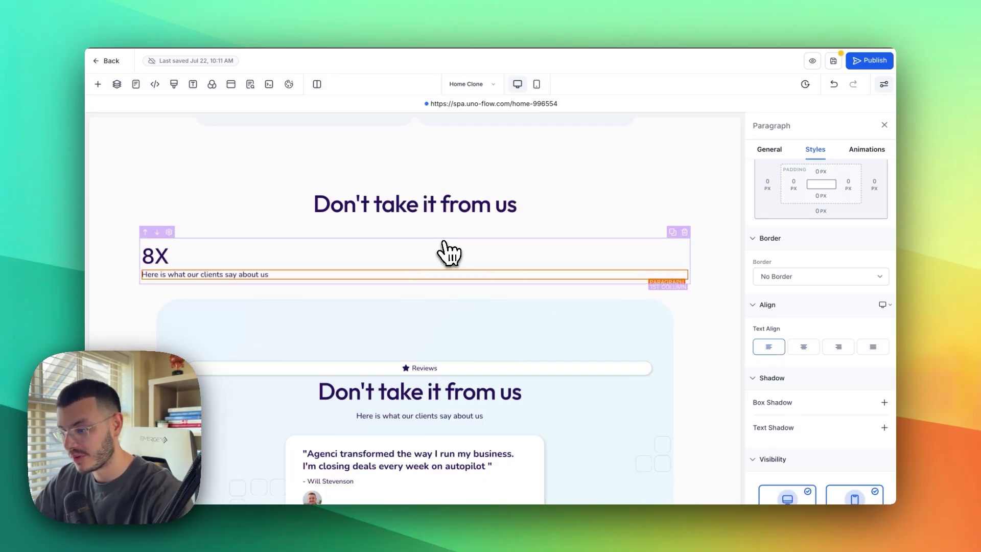
# Set the left and right padding of the column holding the 8X headline to 10 px
pyautogui.click(198, 242)
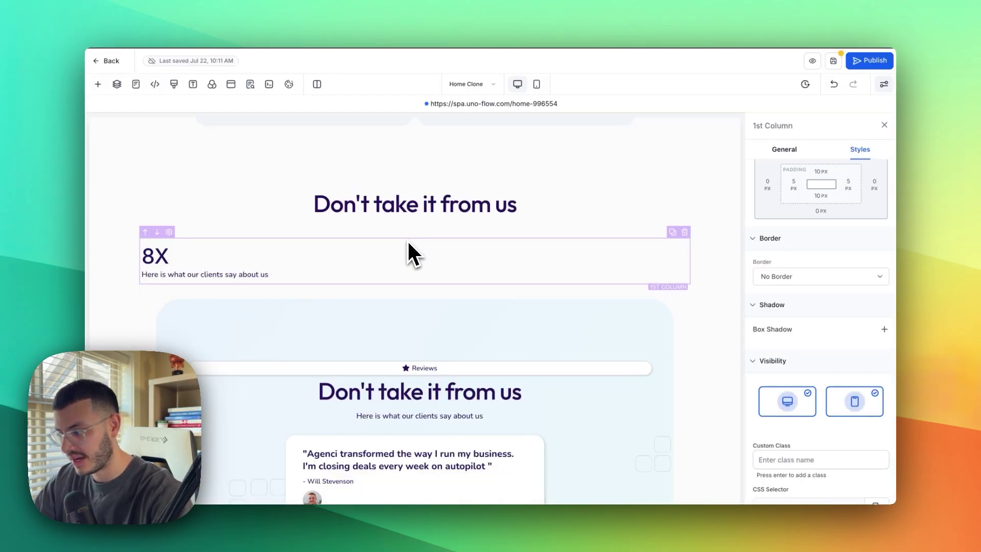
pyautogui.click(794, 183)
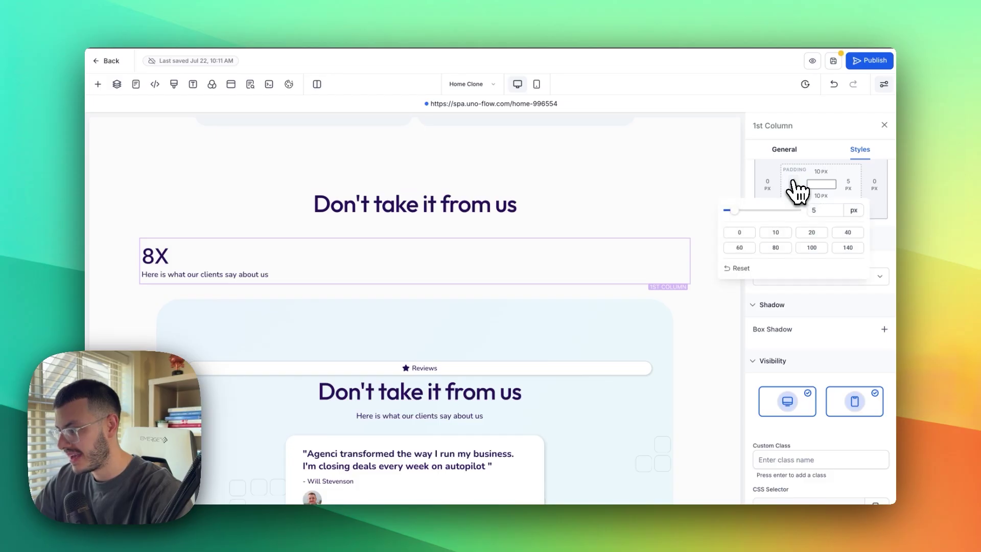
pyautogui.click(778, 233)
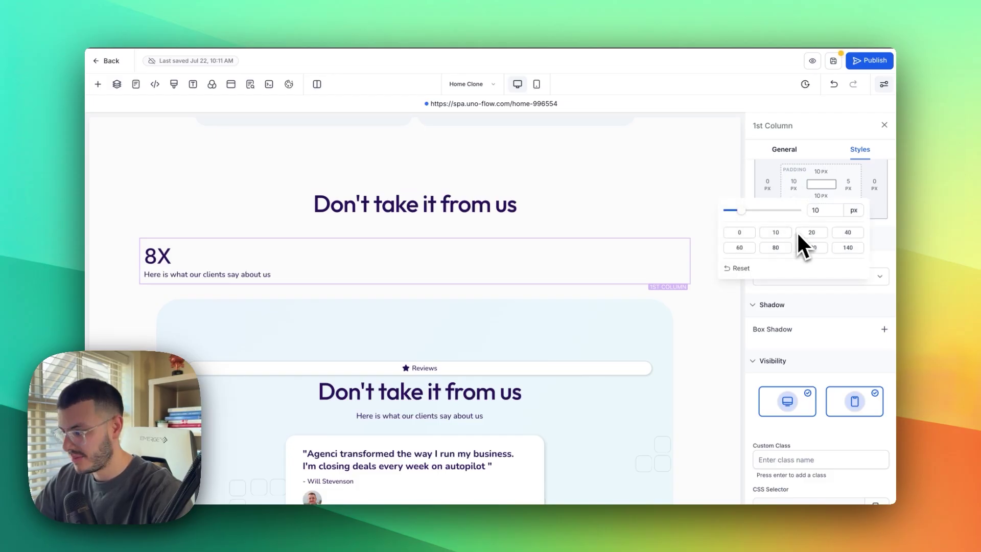
pyautogui.click(849, 184)
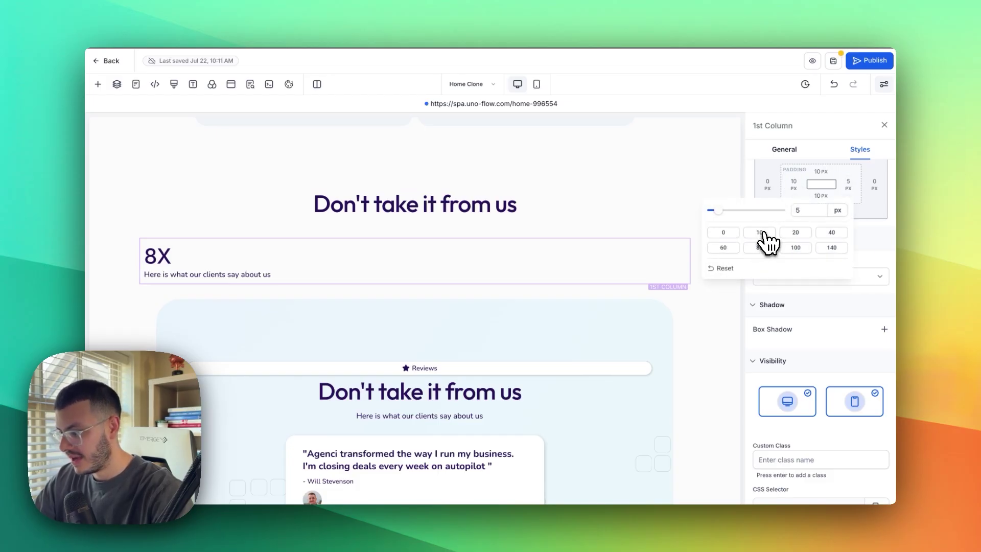
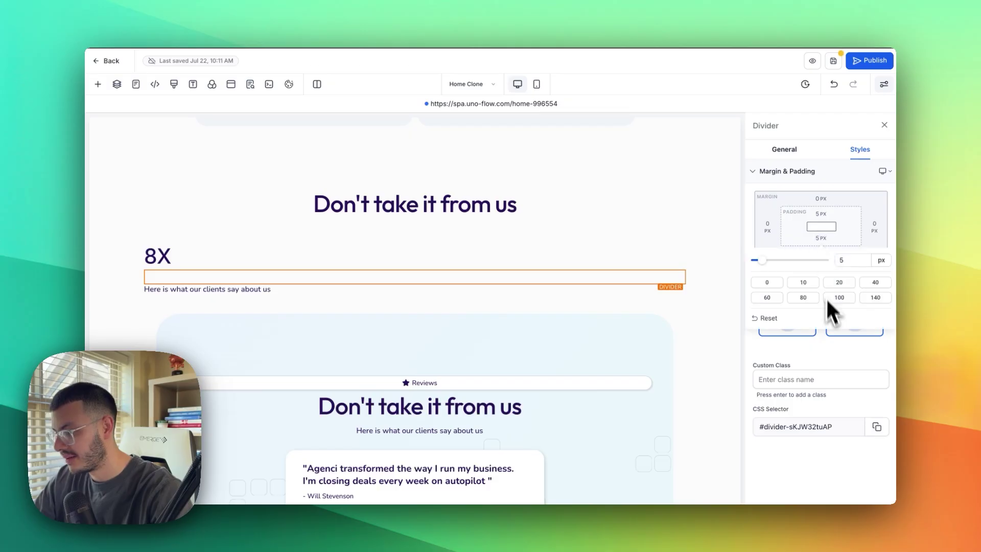
# Set the bottom and top padding of the divider between the 8X headline and the paragraph to 40 px
pyautogui.click(875, 283)
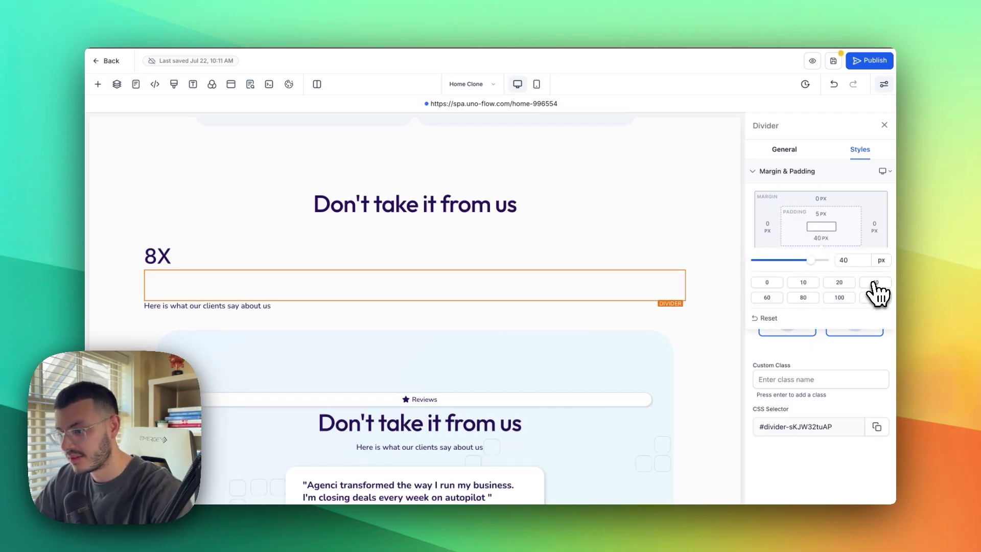
pyautogui.click(821, 214)
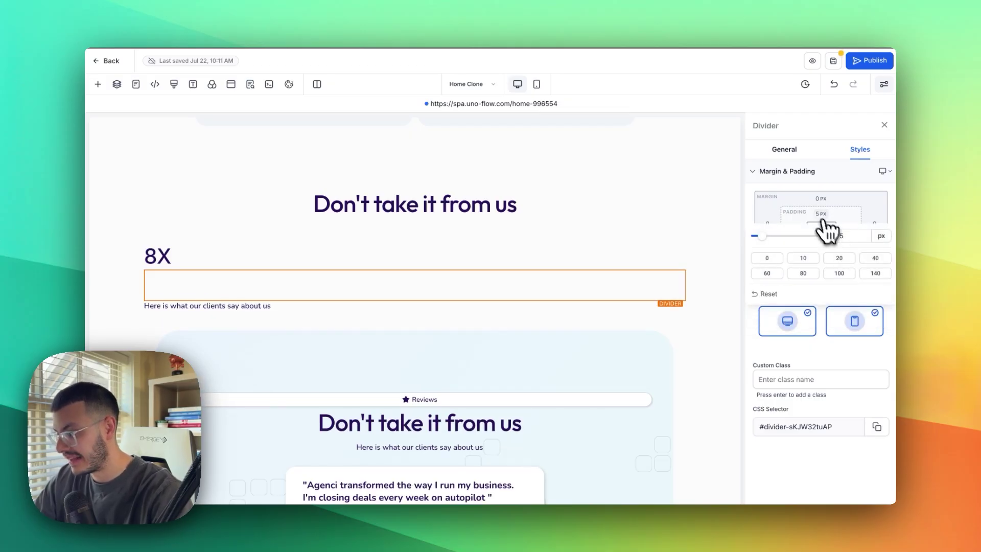
pyautogui.click(876, 260)
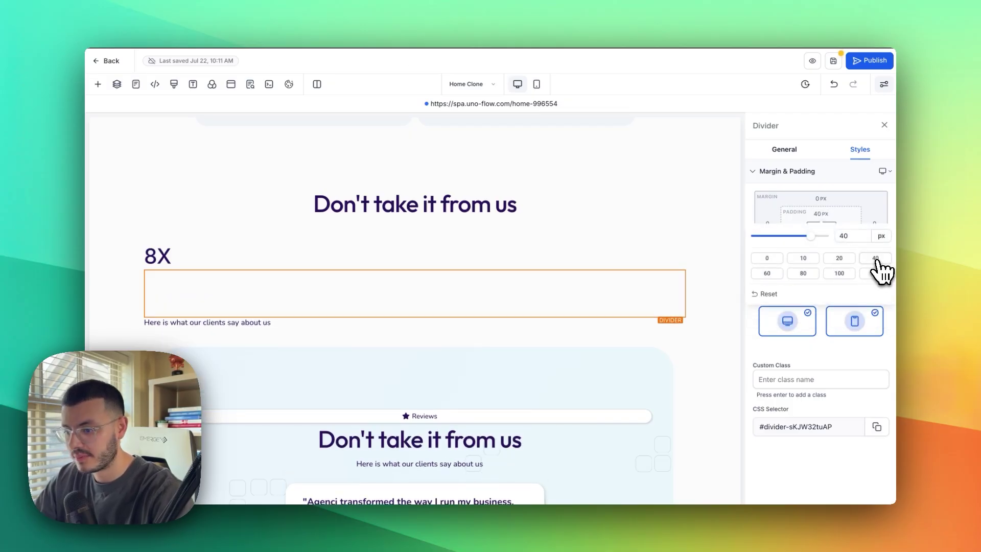
# Give the column holding the 8X headline the orange default background color
pyautogui.click(297, 243)
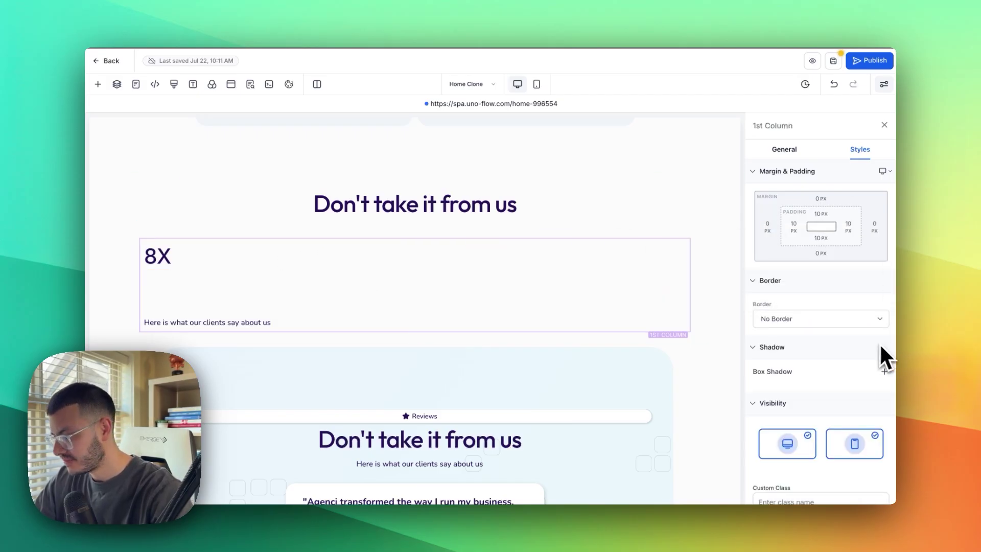
pyautogui.scroll(-3, 877, 360)
pyautogui.click(785, 151)
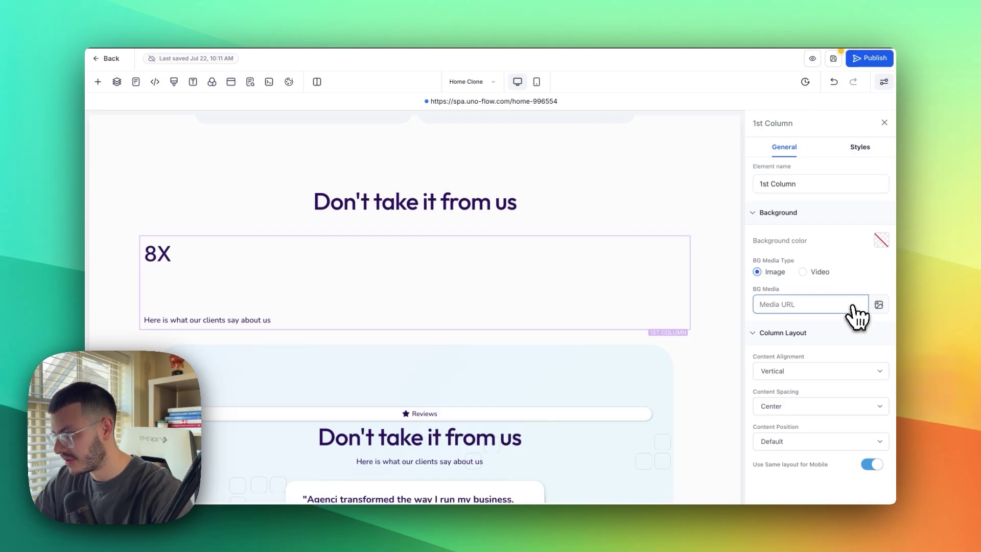
pyautogui.click(881, 241)
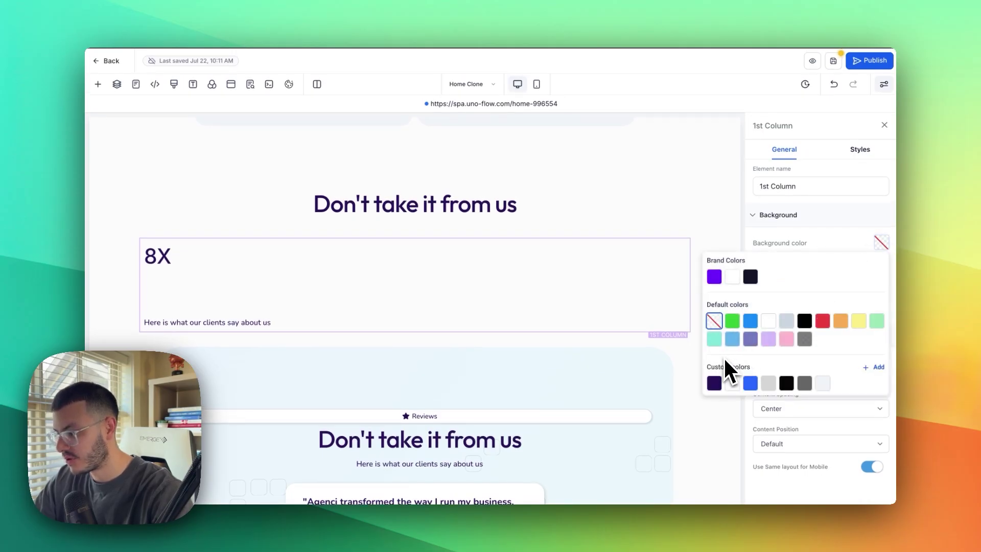
pyautogui.click(841, 321)
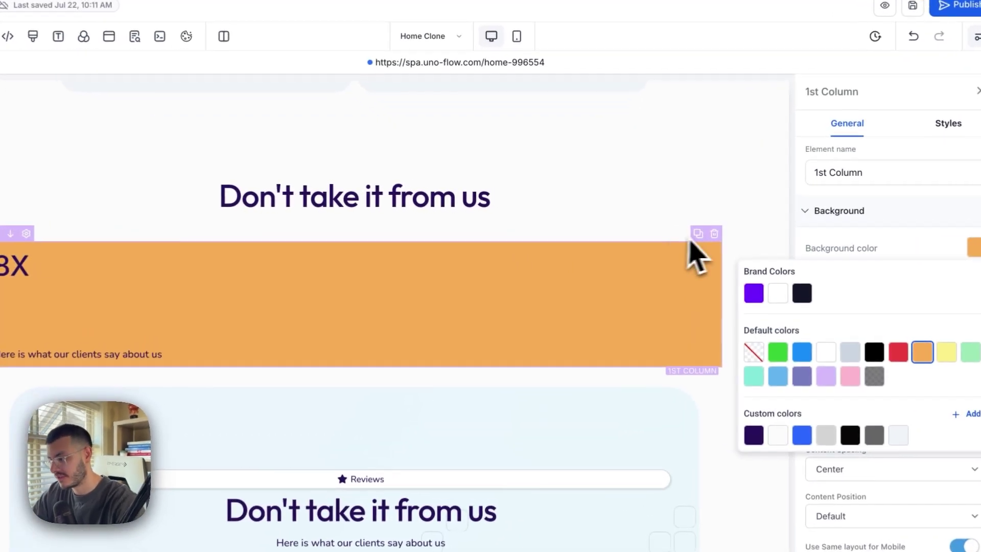
# Try duplicating the orange 8X column within its row, and delete the copy
pyautogui.click(673, 232)
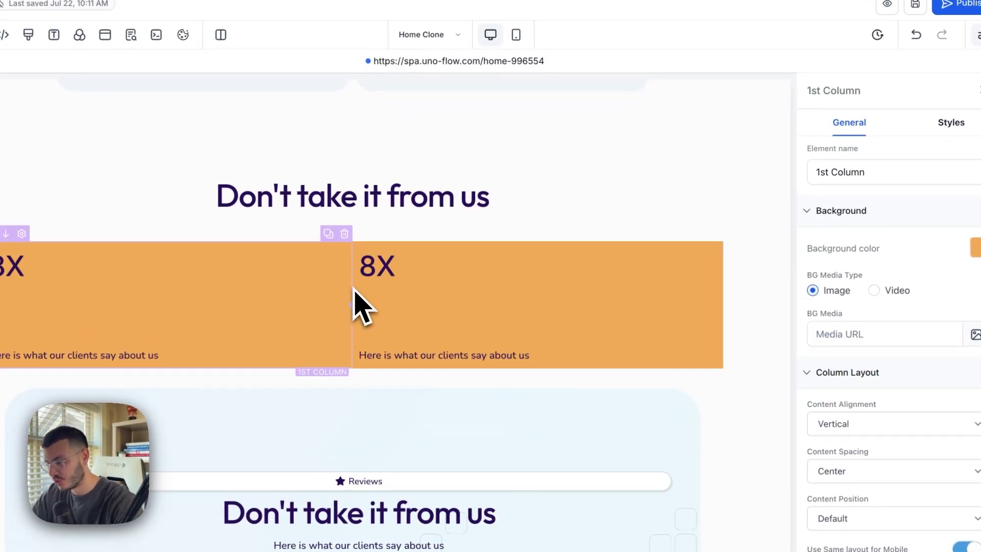
pyautogui.click(716, 245)
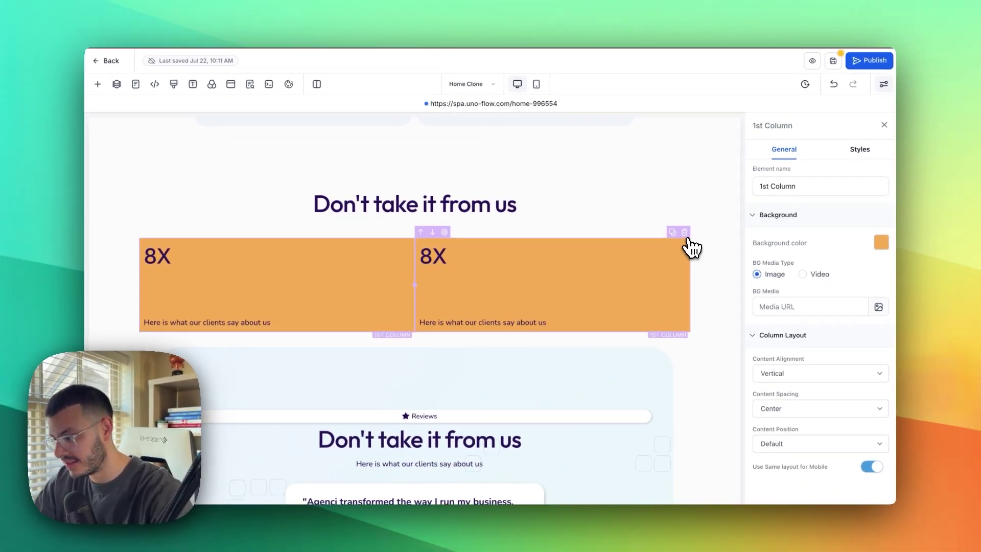
pyautogui.click(684, 232)
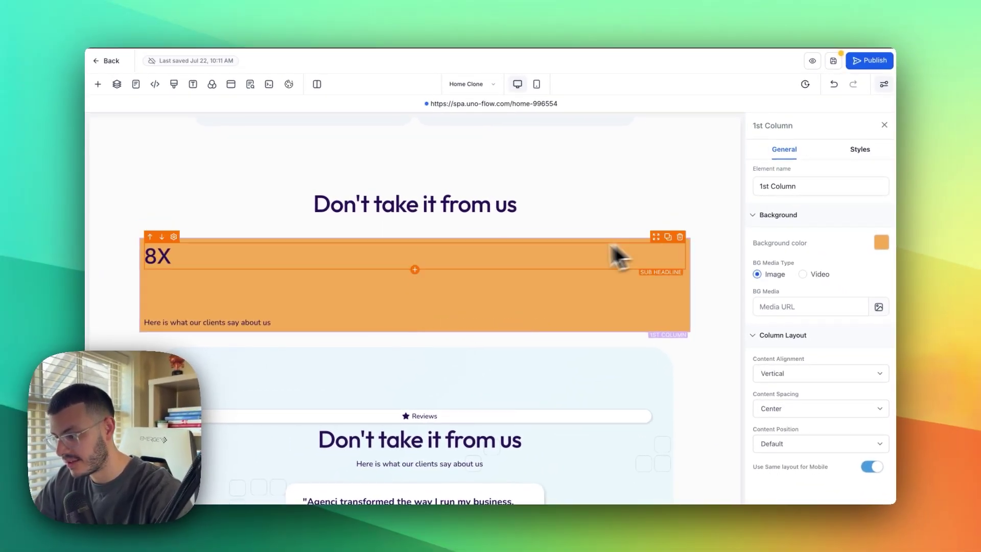
# Set the orange 8X column's left and right margins to 5 px, matching the gaps between Ada's cards, and duplicate the column
pyautogui.click(853, 154)
pyautogui.click(769, 227)
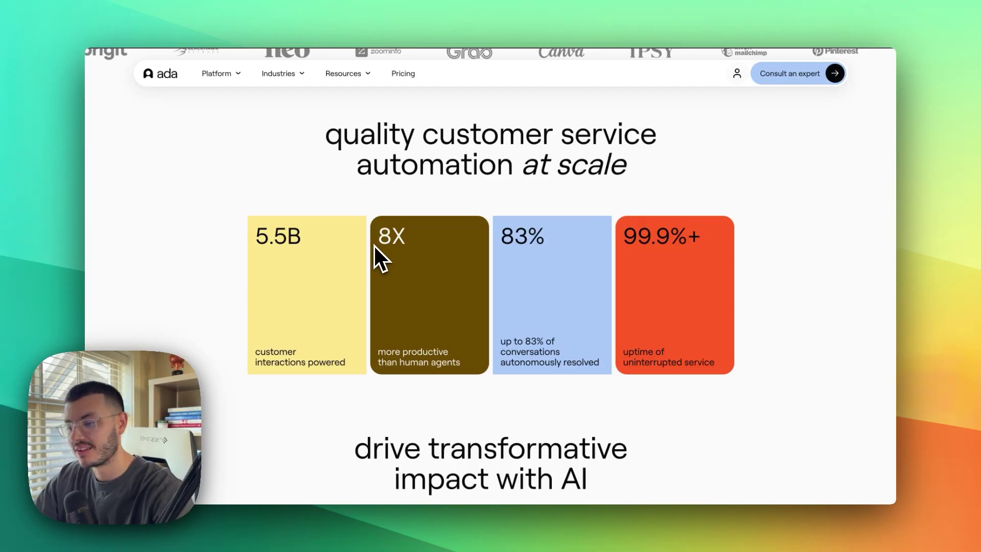
pyautogui.moveTo(217, 73)
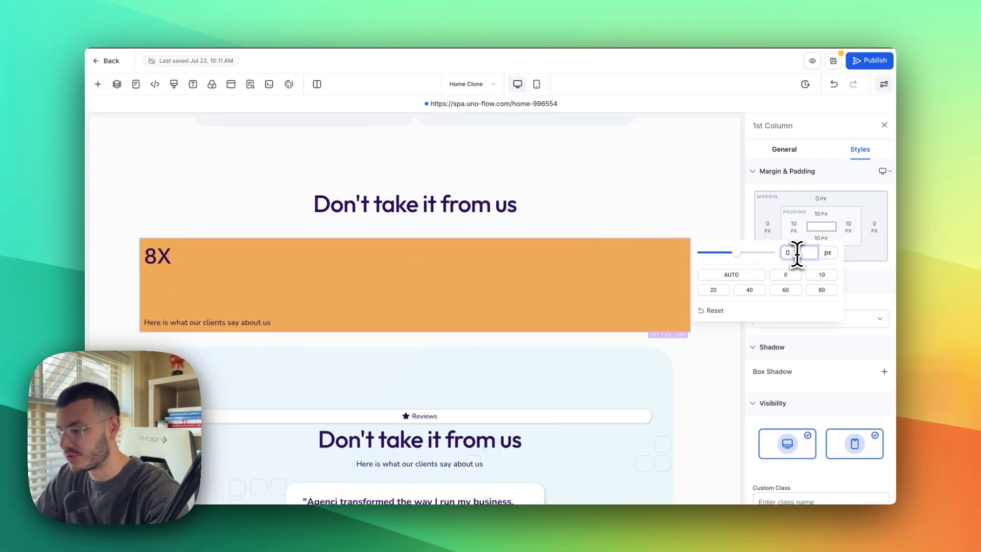
pyautogui.click(874, 227)
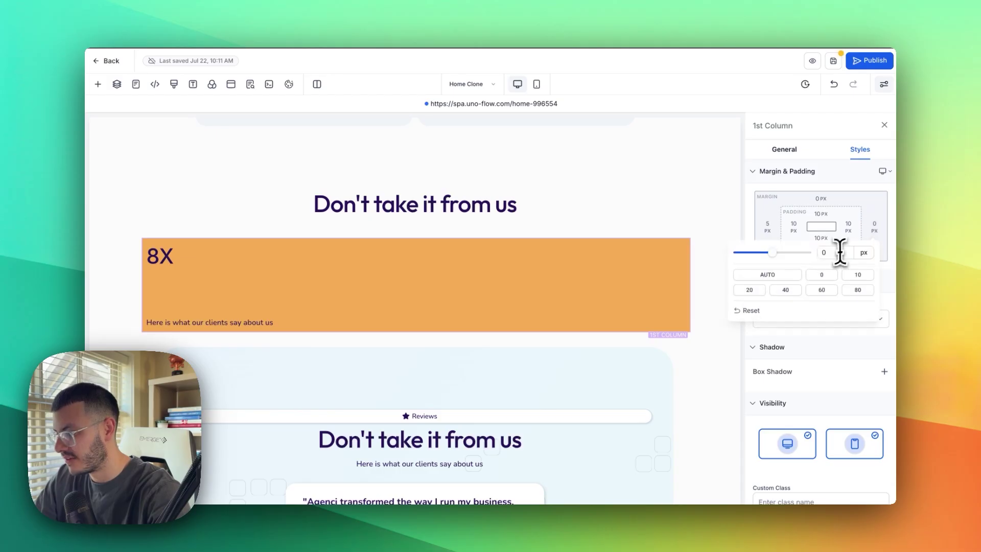
pyautogui.click(852, 201)
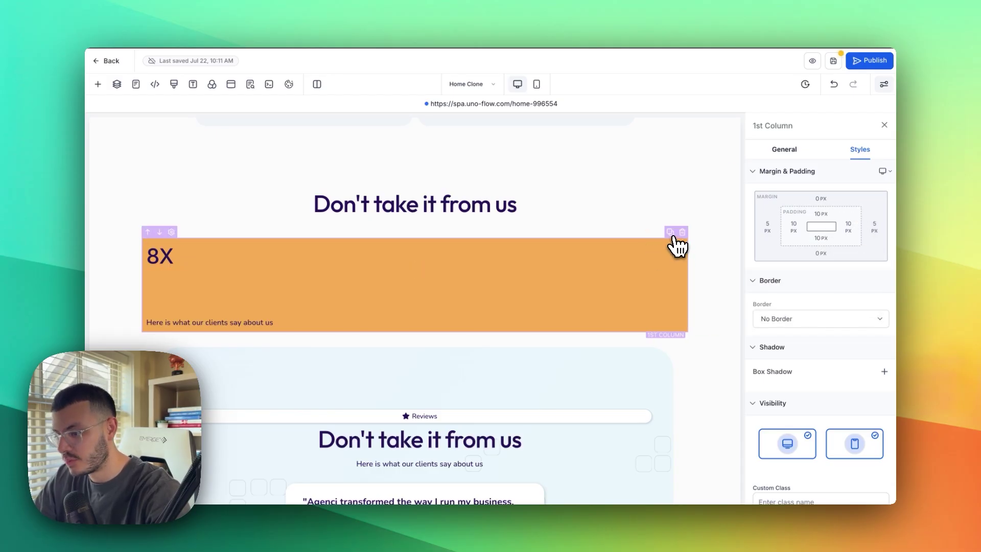
pyautogui.click(670, 232)
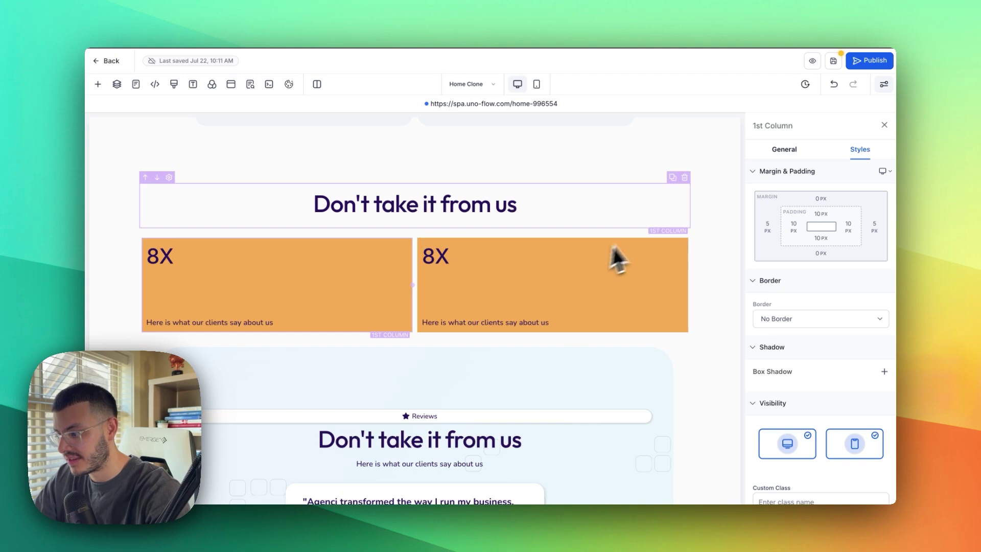
# Duplicate the orange 8X column twice more so the row holds four matching columns
pyautogui.click(670, 233)
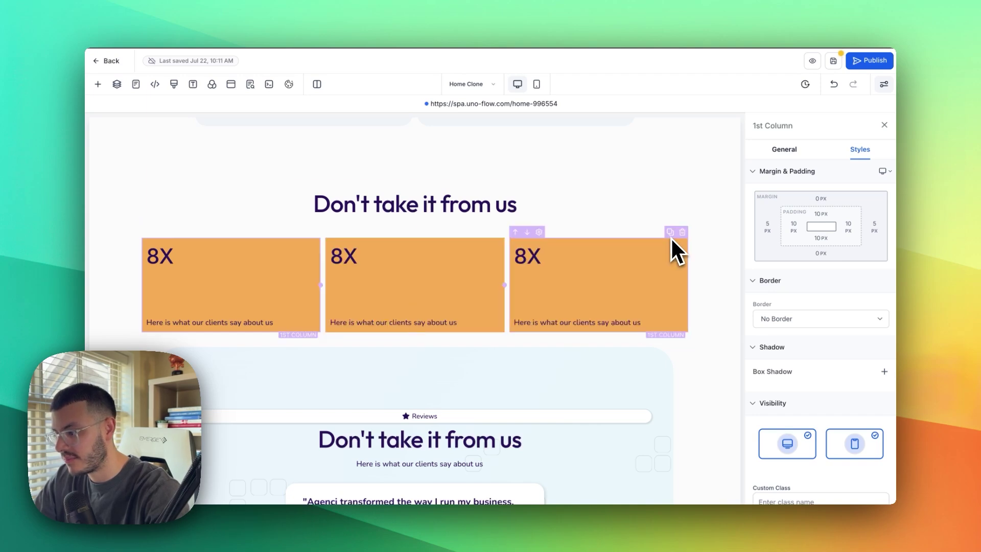
pyautogui.click(670, 233)
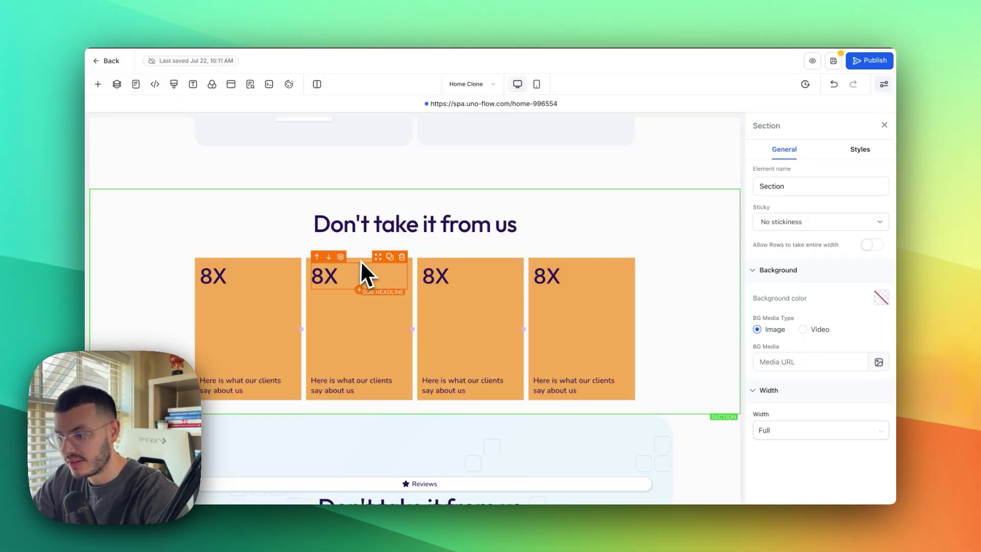
# Give the second orange 8X column a solid full border 1px wide
pyautogui.click(357, 261)
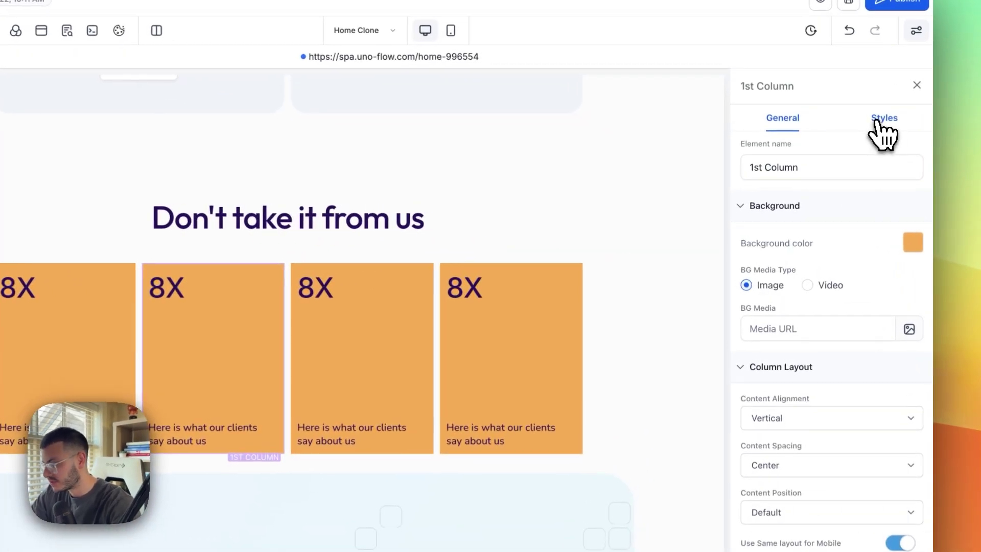
pyautogui.click(860, 149)
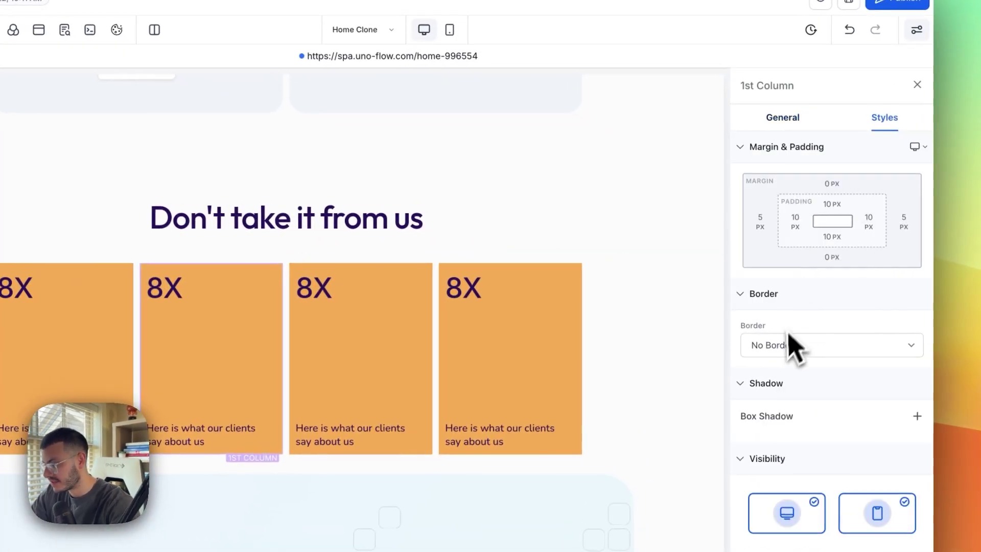
pyautogui.click(794, 348)
pyautogui.click(786, 360)
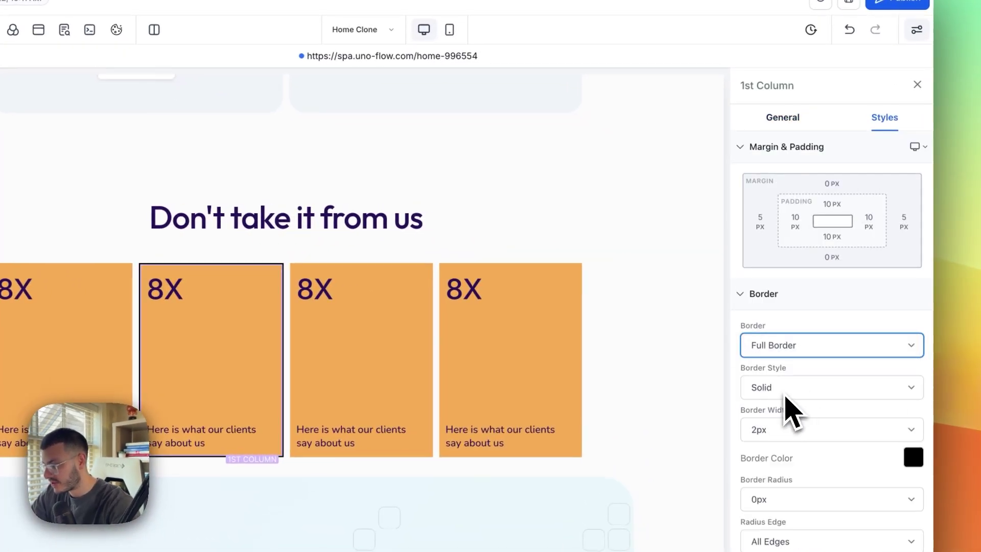
pyautogui.click(787, 396)
pyautogui.click(796, 434)
pyautogui.click(796, 434)
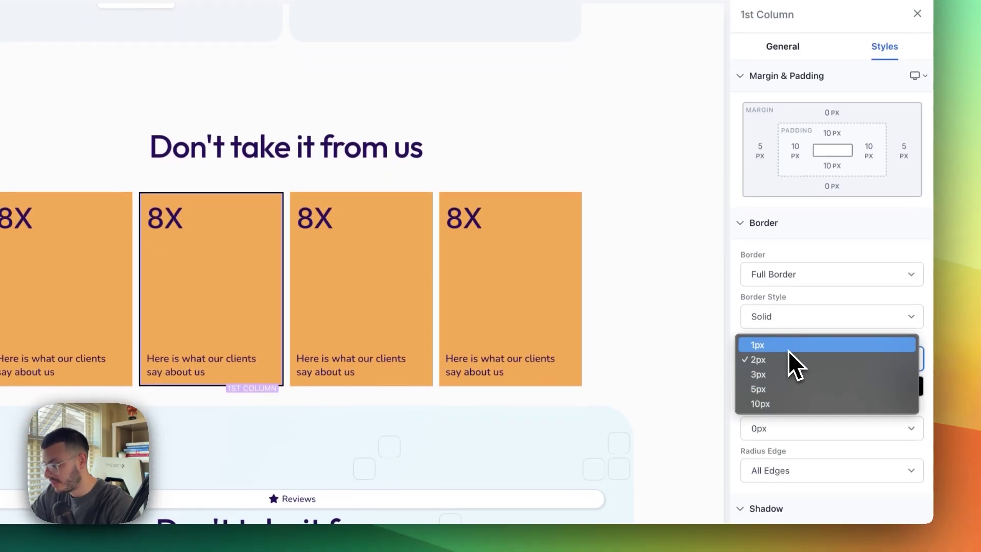
pyautogui.click(790, 352)
# Make the second column's border color transparent and set its border radius to 20px on all edges
pyautogui.scroll(-5, 844, 416)
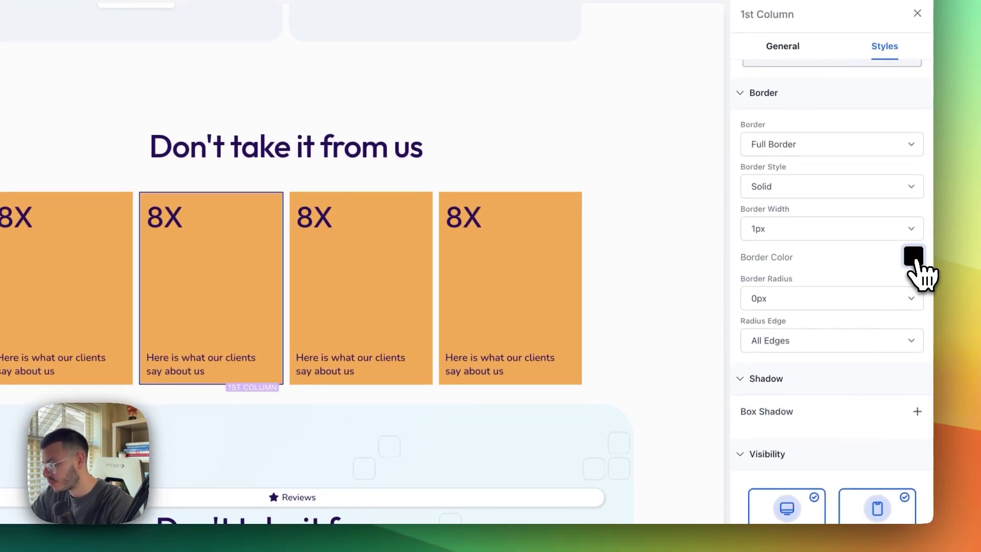
pyautogui.click(914, 256)
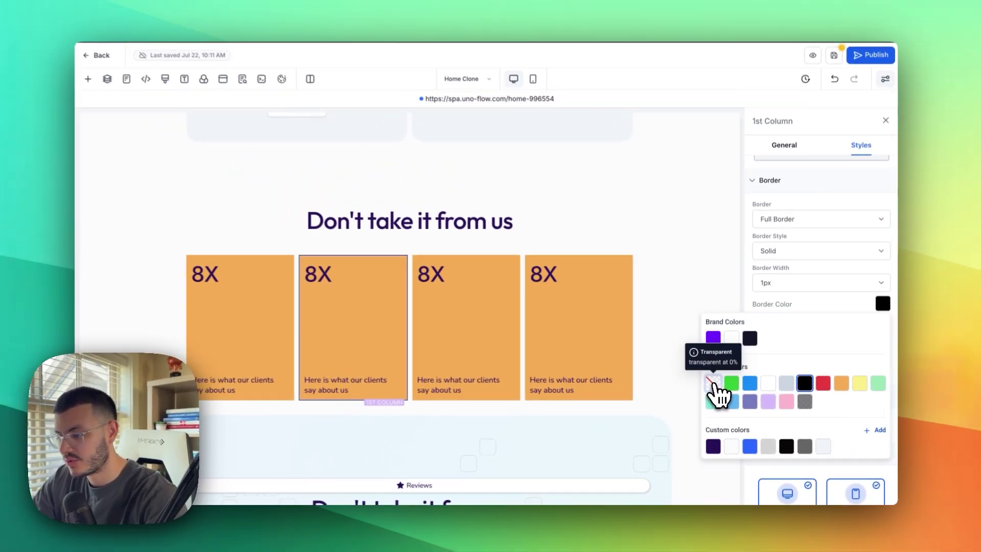
pyautogui.click(714, 385)
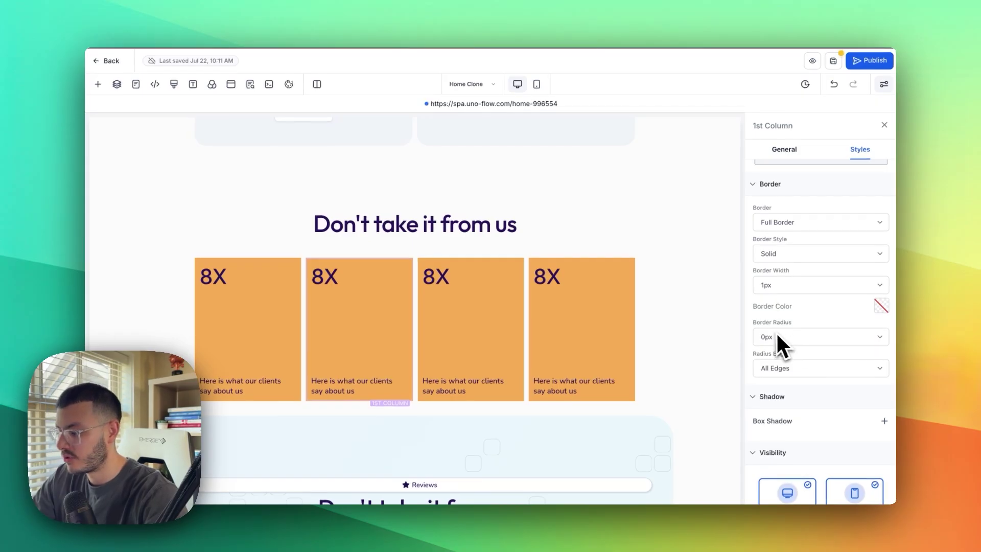
pyautogui.click(781, 337)
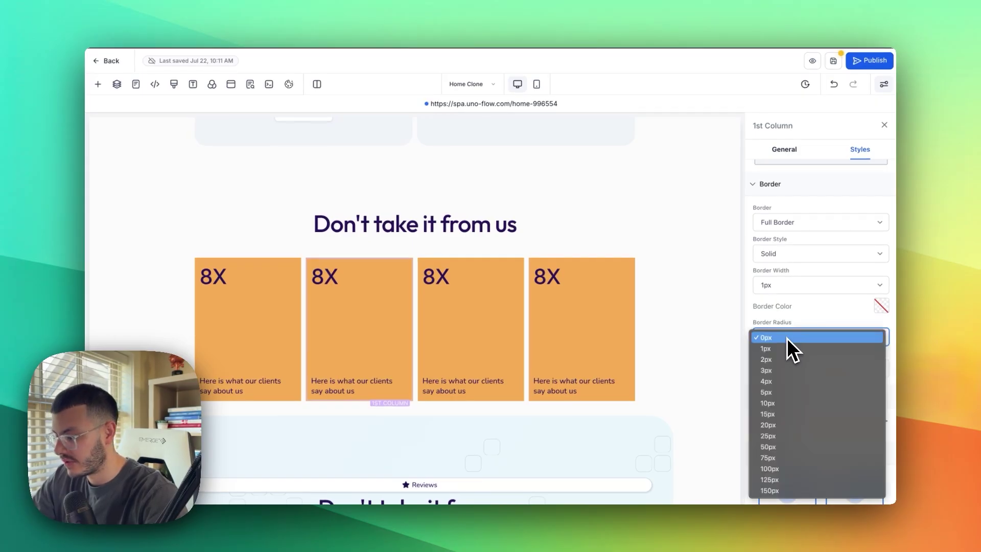
pyautogui.click(779, 425)
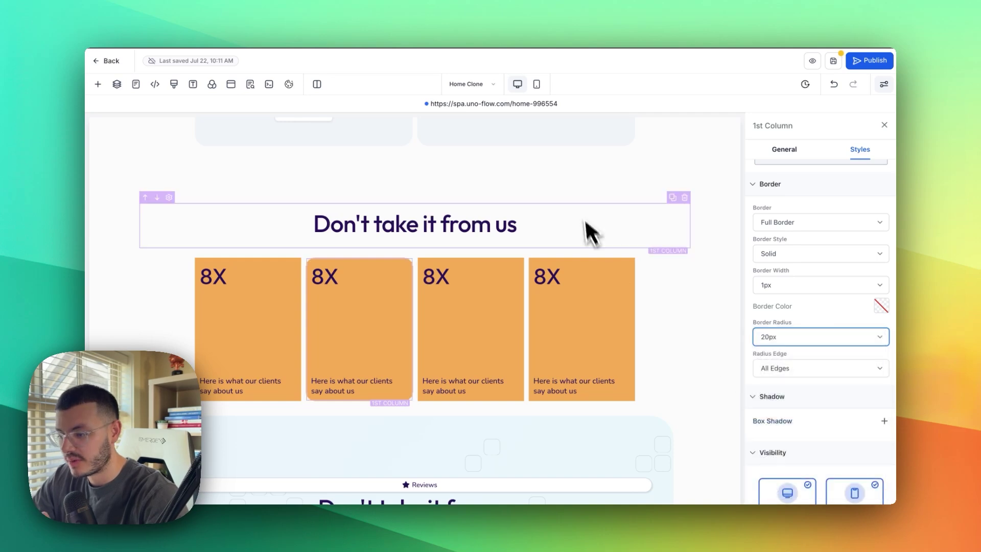
pyautogui.click(563, 188)
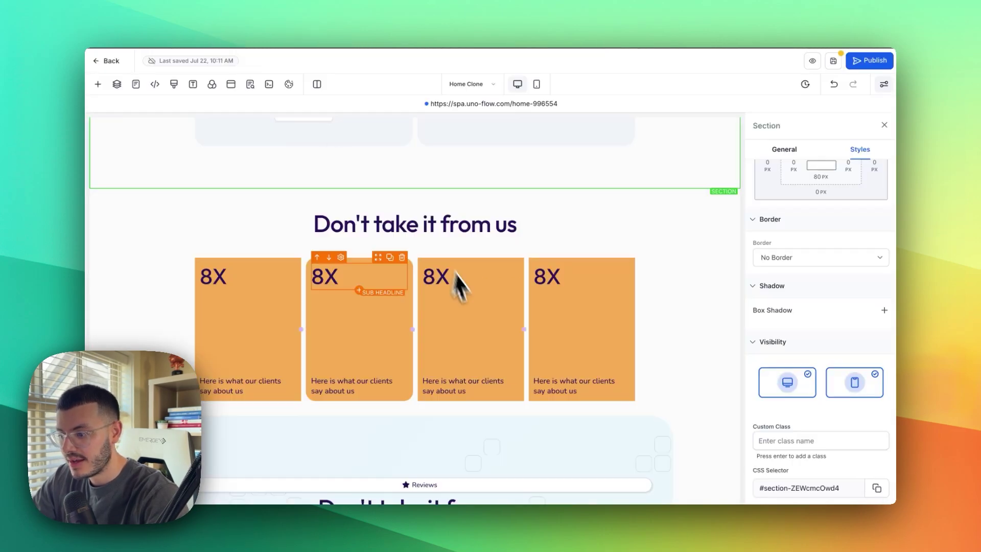
# Delete the square-cornered fourth 8X column and duplicate the rounded second column to restore a row of four
pyautogui.click(625, 264)
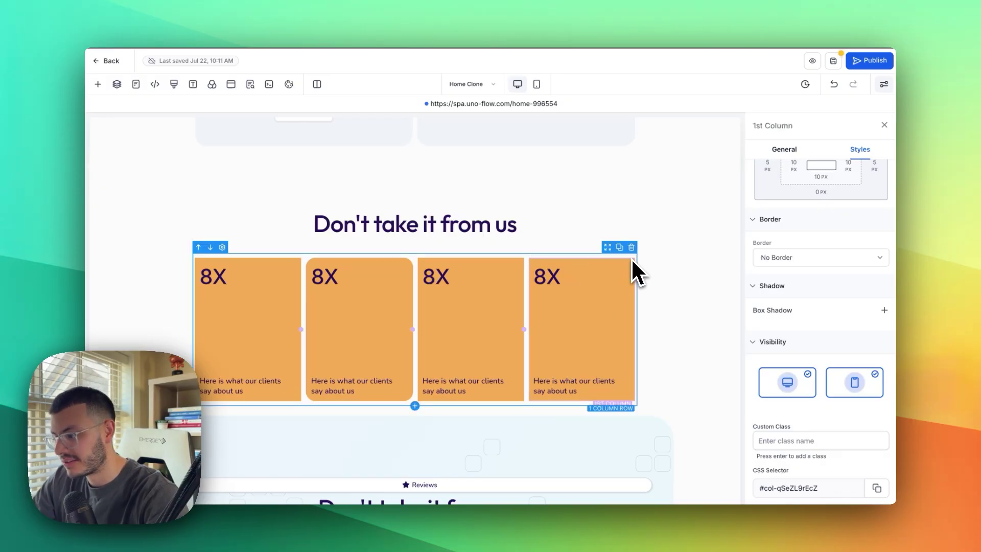
pyautogui.click(625, 257)
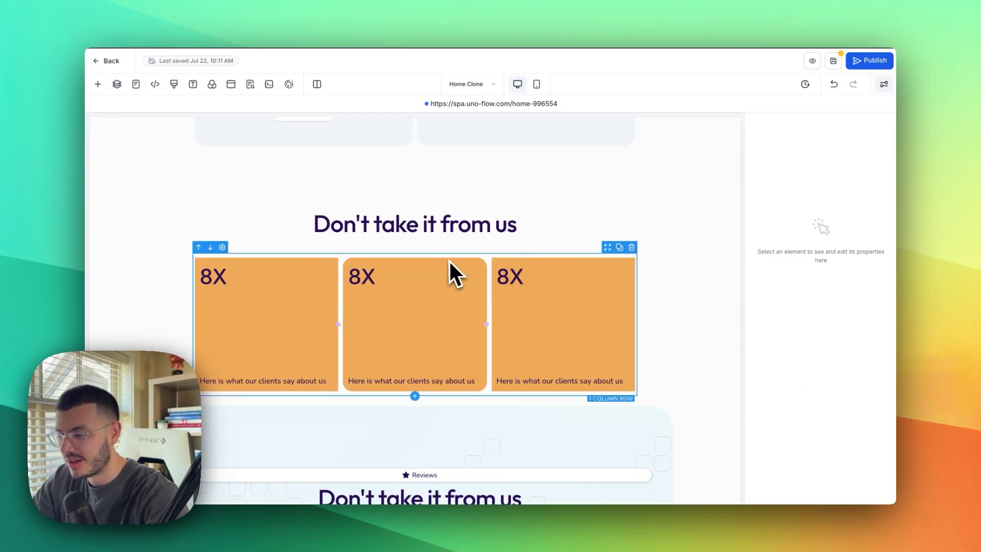
pyautogui.click(470, 254)
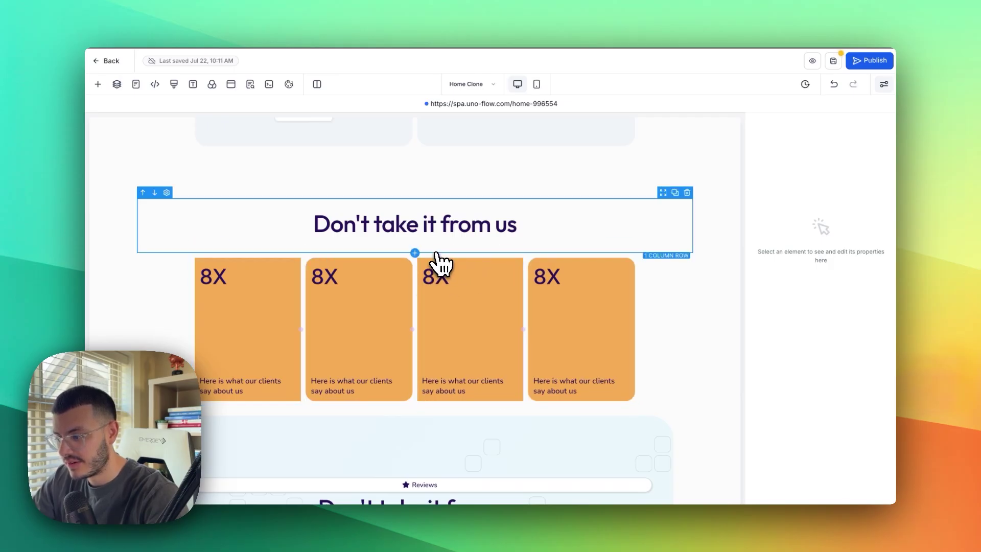
pyautogui.click(604, 169)
pyautogui.scroll(-1, 460, 205)
pyautogui.click(352, 138)
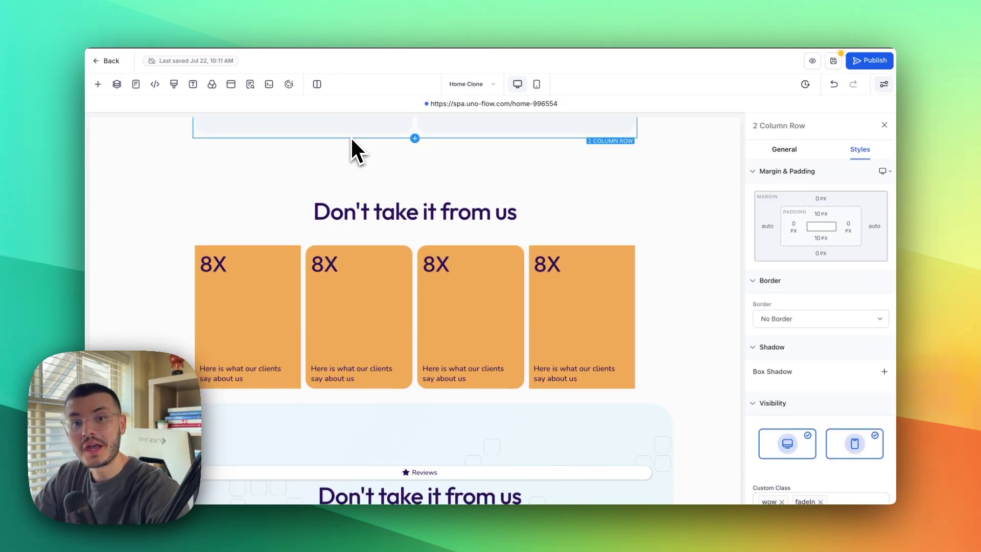
# Change the first 8X column's background color to the default yellow
pyautogui.click(256, 249)
pyautogui.scroll(-2, 849, 309)
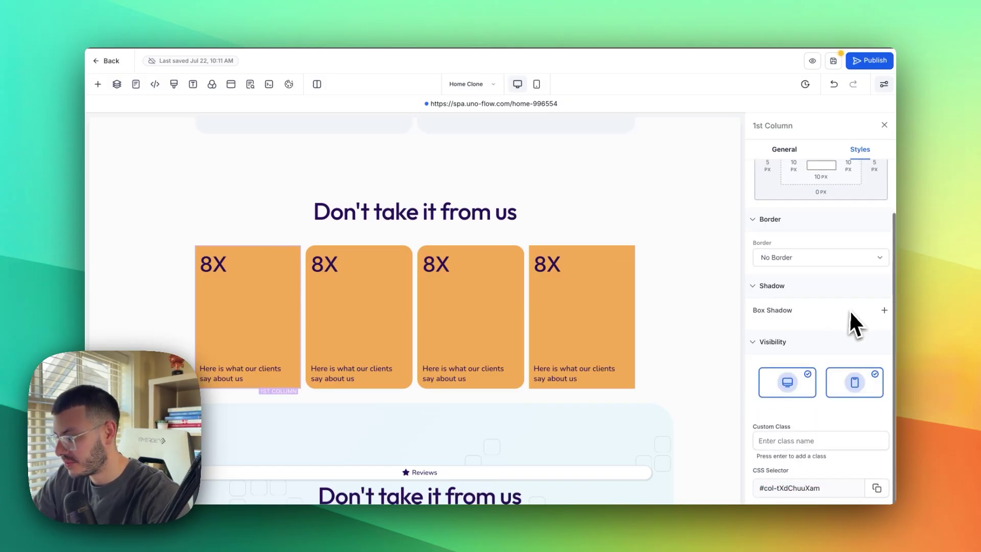
pyautogui.click(785, 149)
pyautogui.click(880, 243)
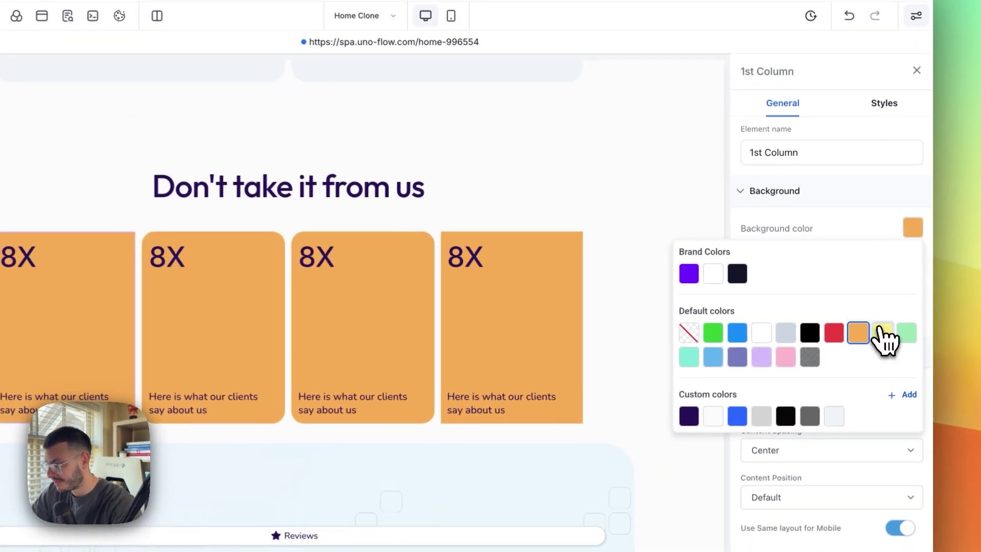
pyautogui.click(883, 332)
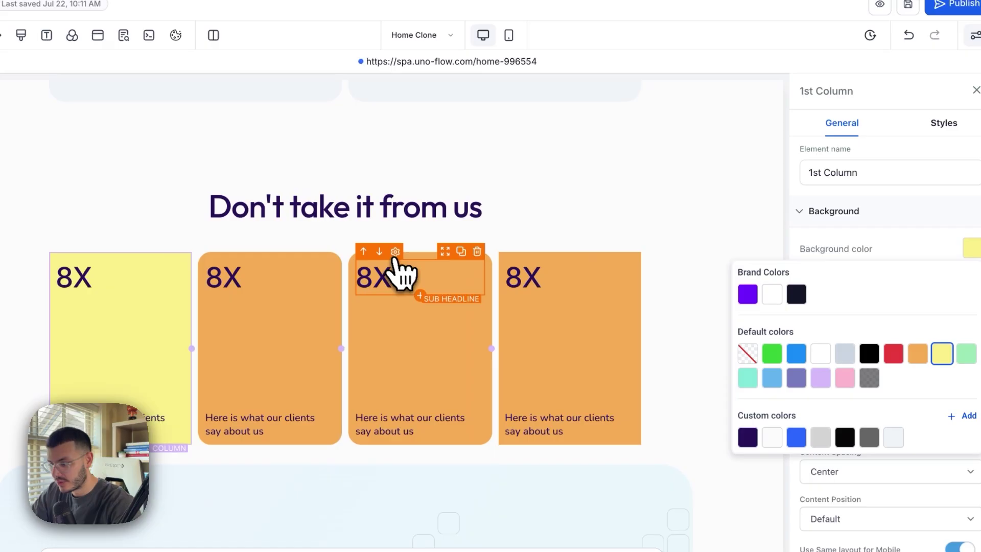
# Set the third 8X column's background to the default light green and the fourth column's to light blue
pyautogui.click(420, 261)
pyautogui.click(973, 249)
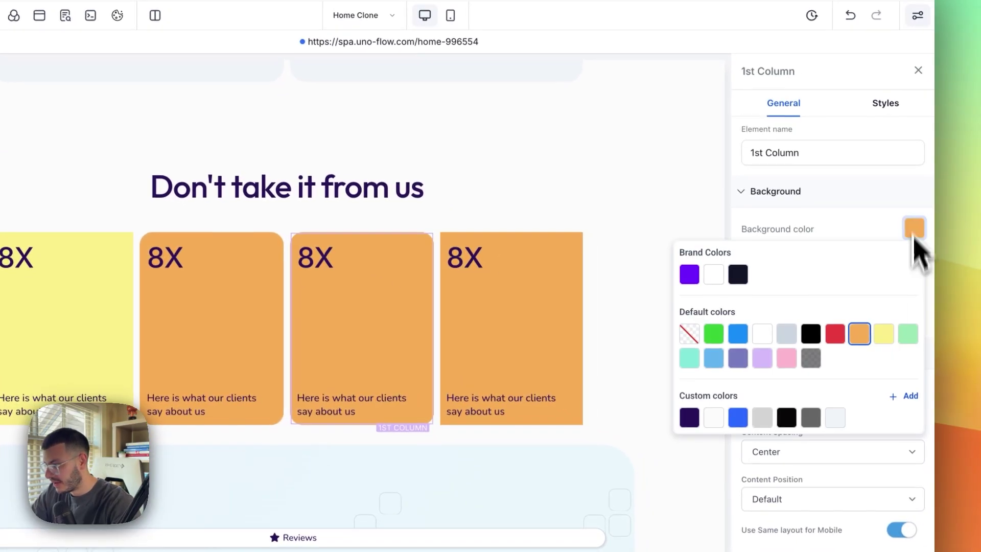
pyautogui.click(908, 335)
pyautogui.click(509, 258)
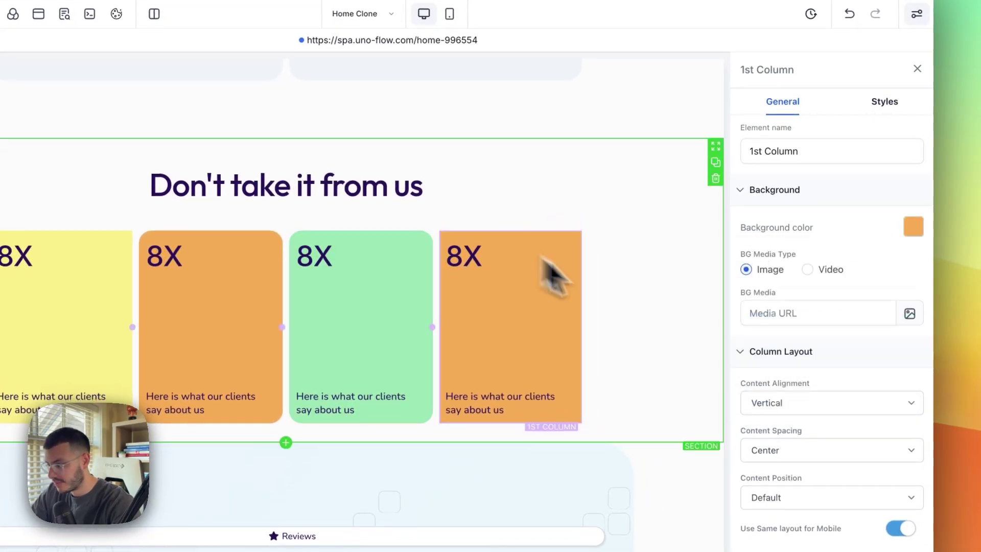
pyautogui.click(905, 237)
pyautogui.click(714, 349)
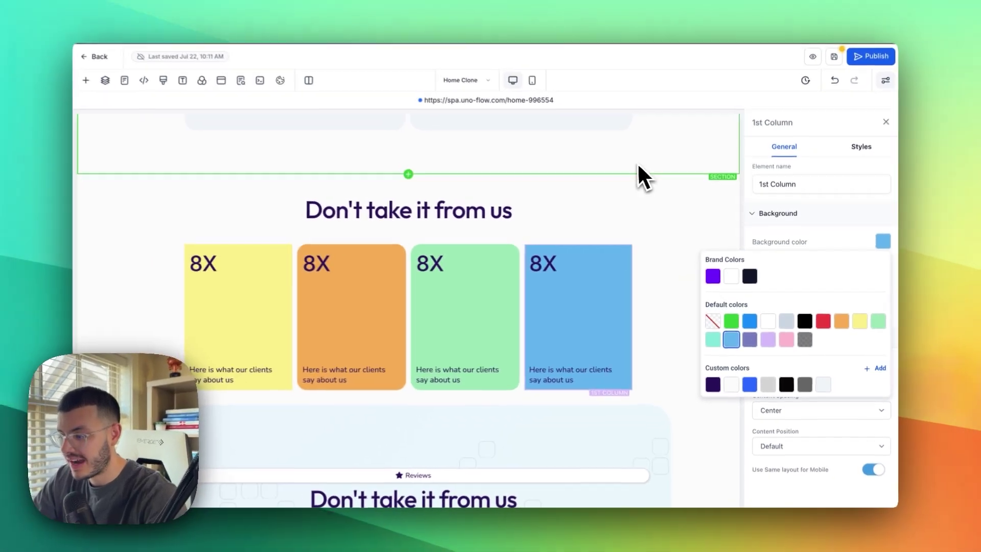
pyautogui.click(615, 157)
pyautogui.scroll(-2, 616, 158)
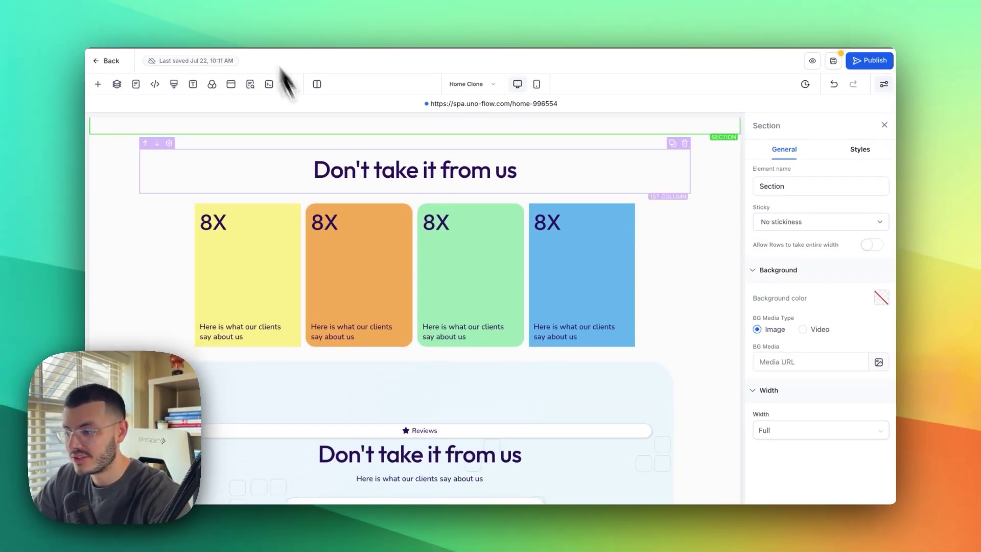
# Check Ada's cards, switch to the Agenci page preview, and examine the section with the four colored 8X columns
pyautogui.press('super+Tab')
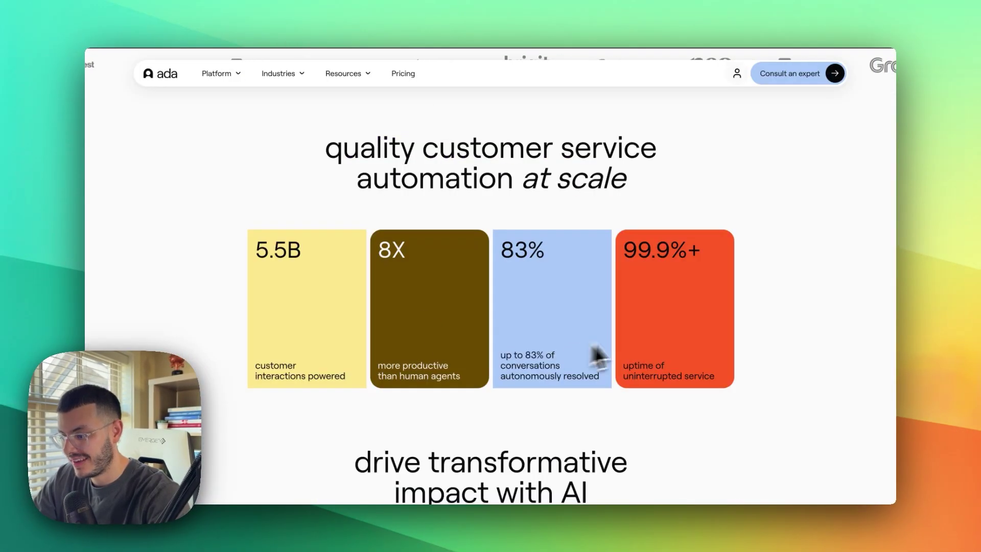
pyautogui.press('super+Tab')
pyautogui.press('super+Tab')
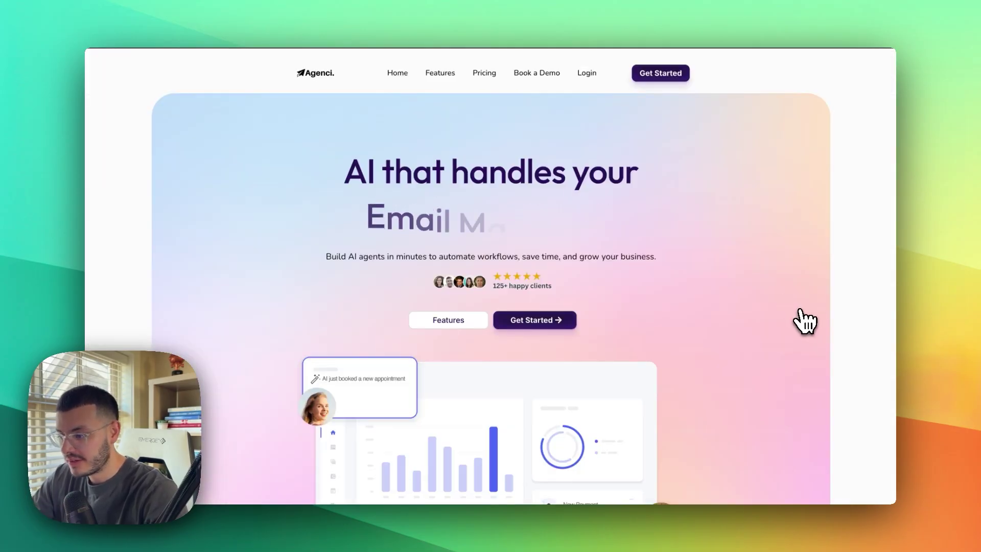
pyautogui.scroll(-10, 782, 264)
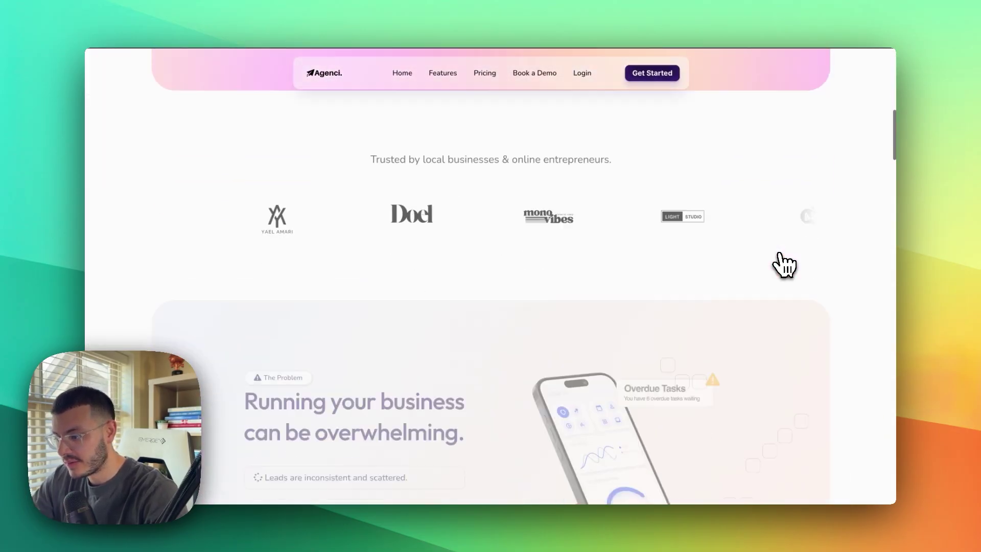
pyautogui.scroll(-20, 782, 265)
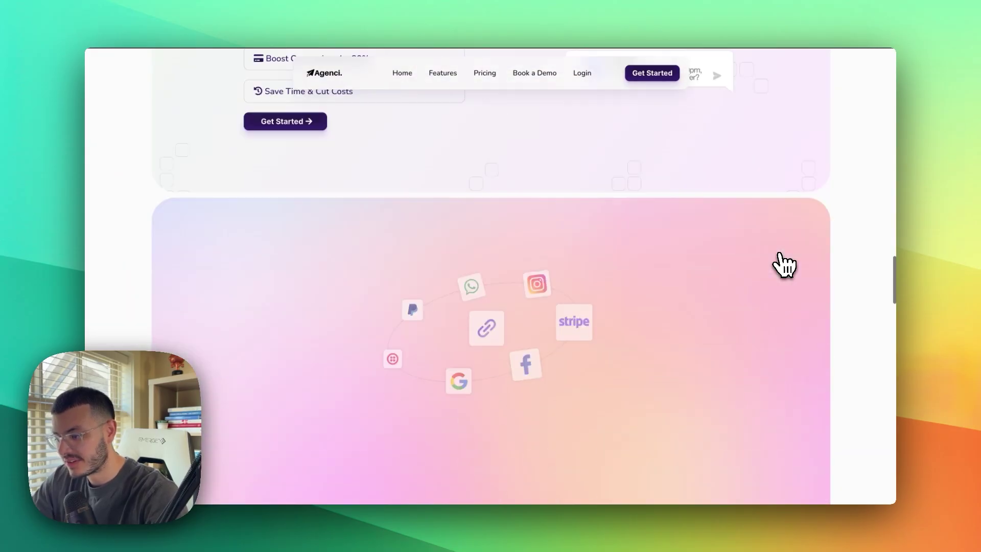
pyautogui.scroll(-20, 782, 264)
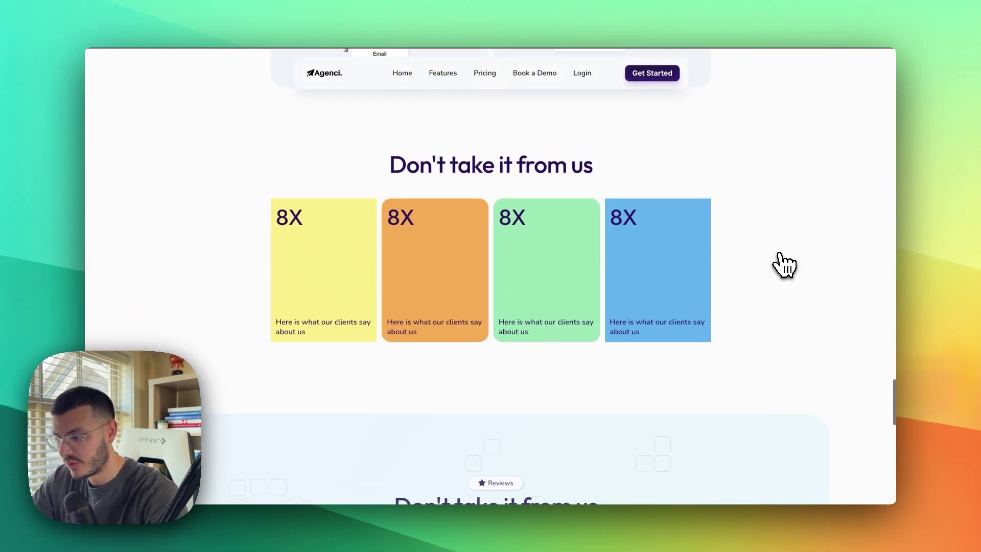
pyautogui.scroll(1, 781, 264)
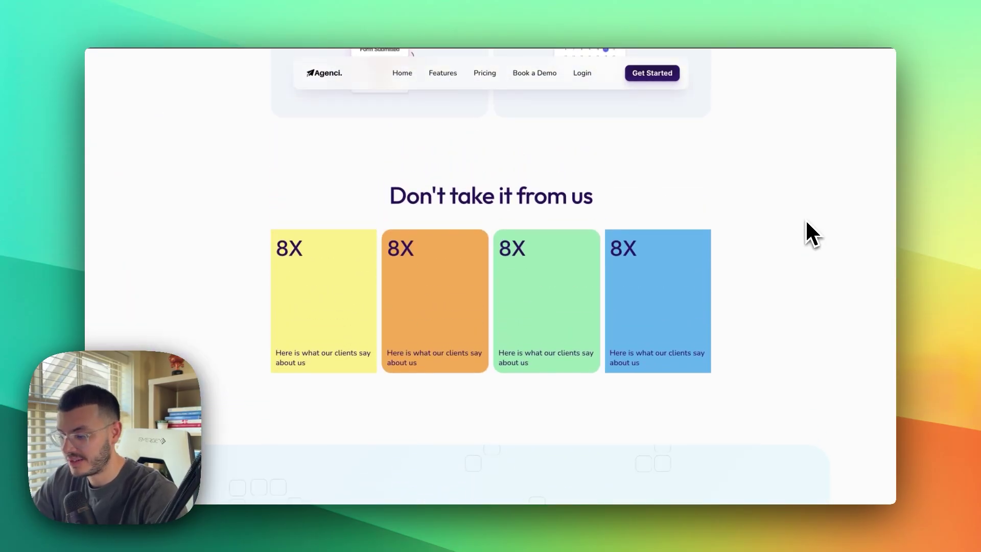
# Compare Ada's four statistic cards with the colored 8X columns in the Agenci preview
pyautogui.click(353, 23)
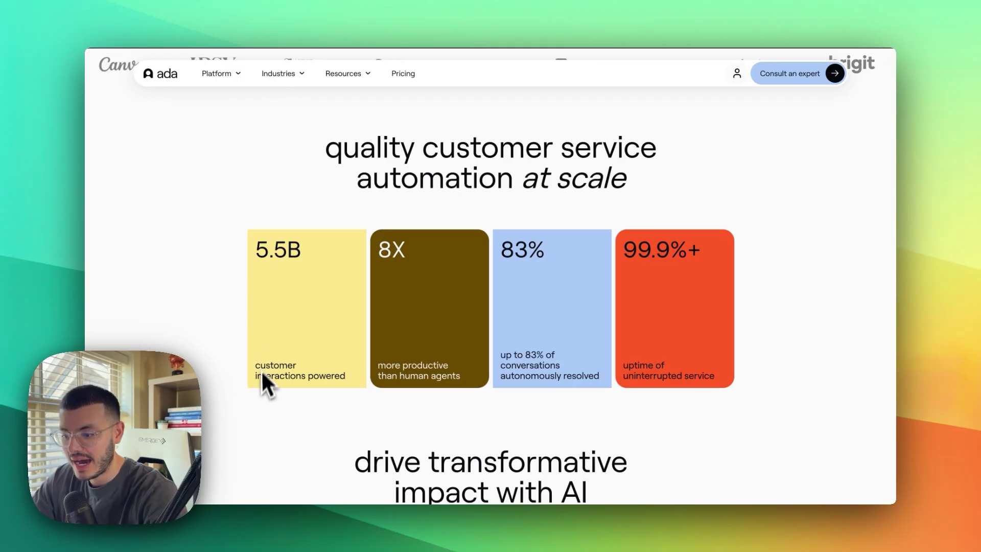
pyautogui.click(276, 36)
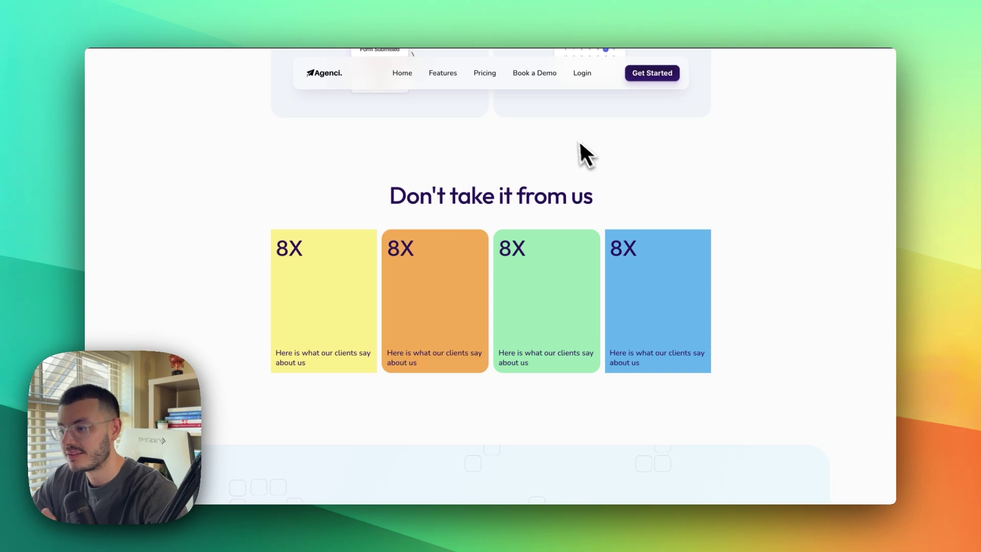
pyautogui.click(352, 23)
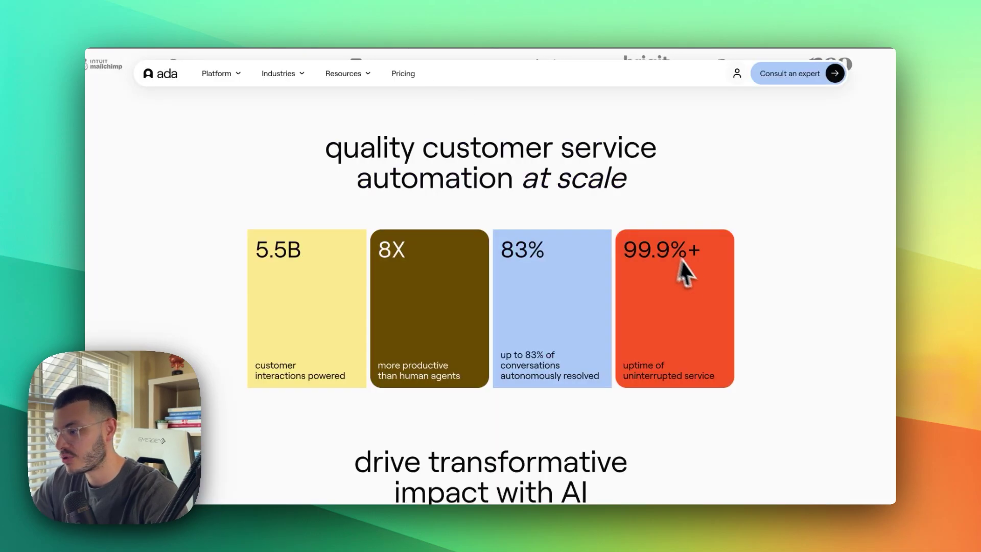
# Examine how the case study cards stack below the statistics on the Ada website
pyautogui.scroll(-5, 765, 312)
pyautogui.scroll(-10, 766, 308)
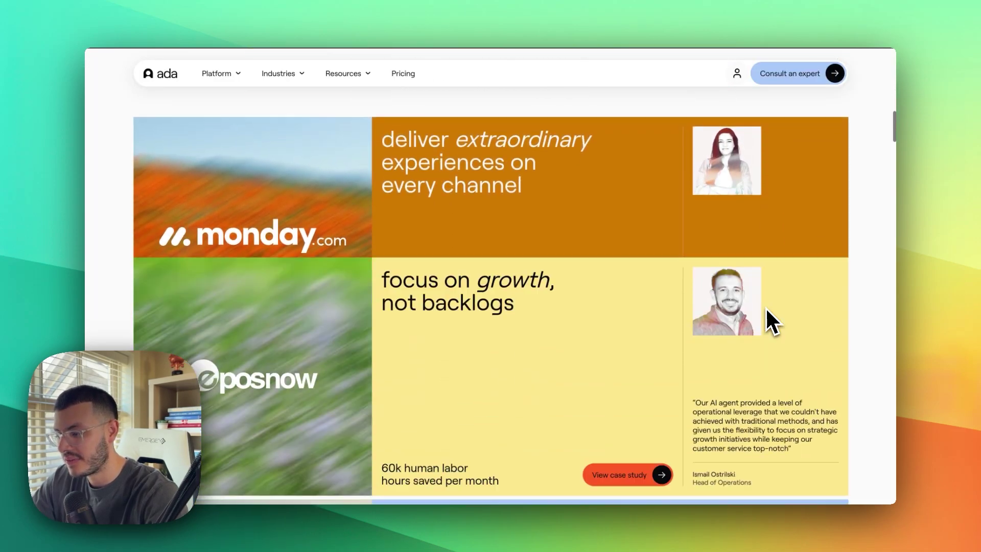
pyautogui.scroll(-3, 766, 307)
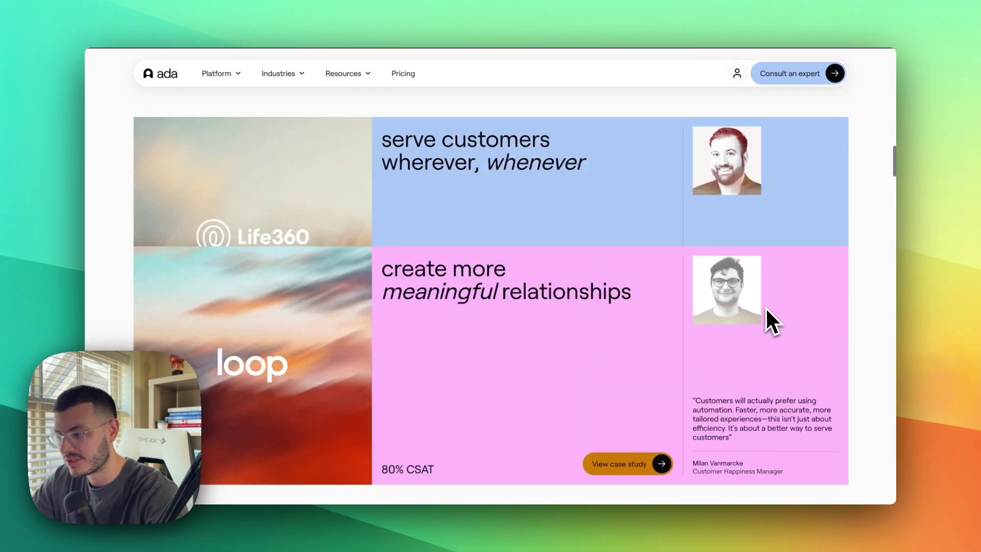
pyautogui.scroll(8, 765, 307)
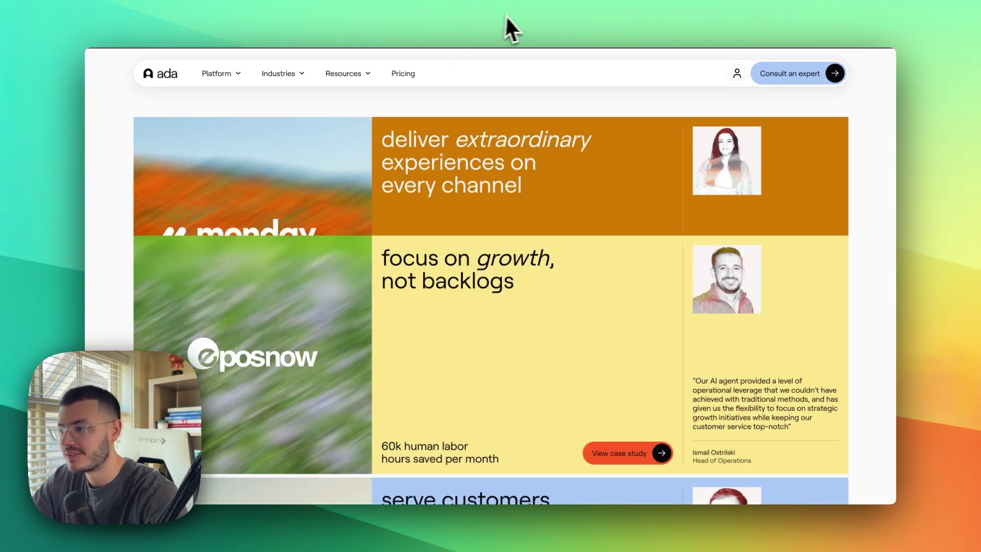
# Switch to the Home Clone page editor and compare the area below the 8X columns with Ada's heading above its case study cards
pyautogui.click(506, 16)
pyautogui.scroll(8, 633, 253)
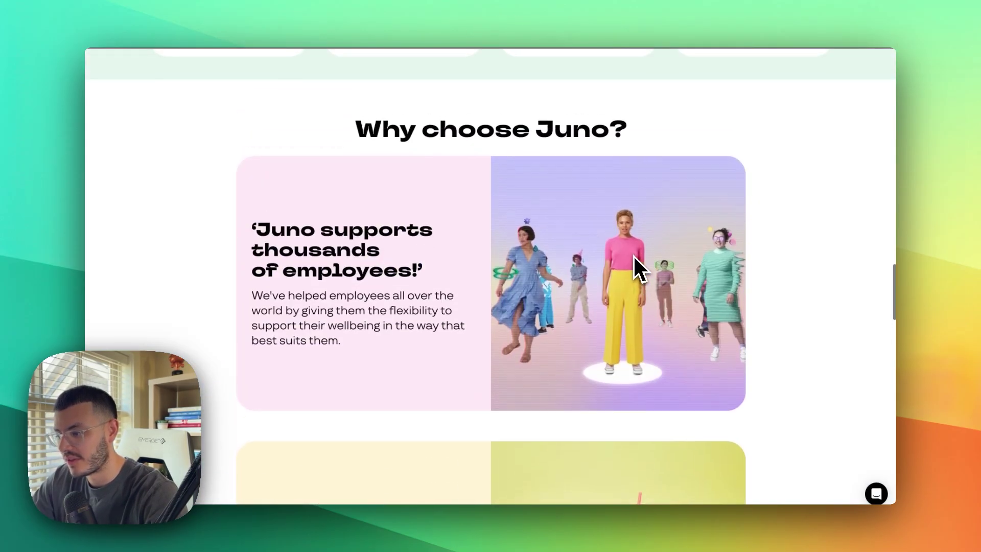
pyautogui.scroll(-1, 633, 254)
pyautogui.click(192, 17)
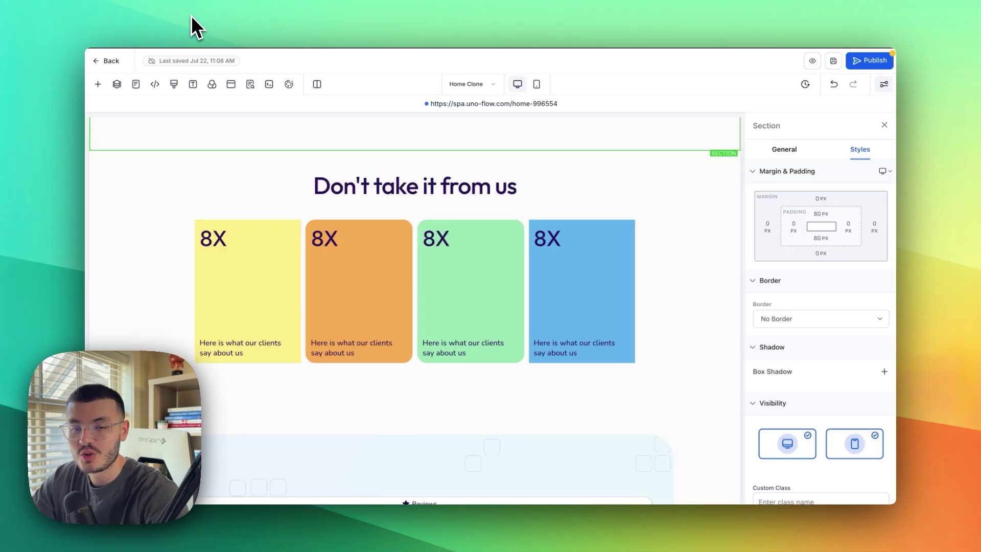
pyautogui.scroll(-2, 335, 278)
pyautogui.scroll(1, 403, 335)
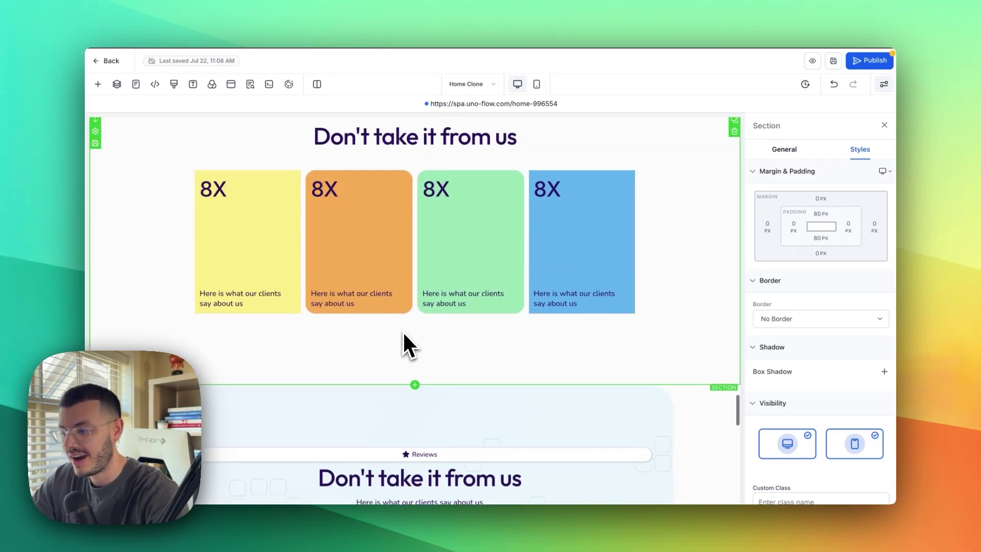
pyautogui.scroll(1, 404, 338)
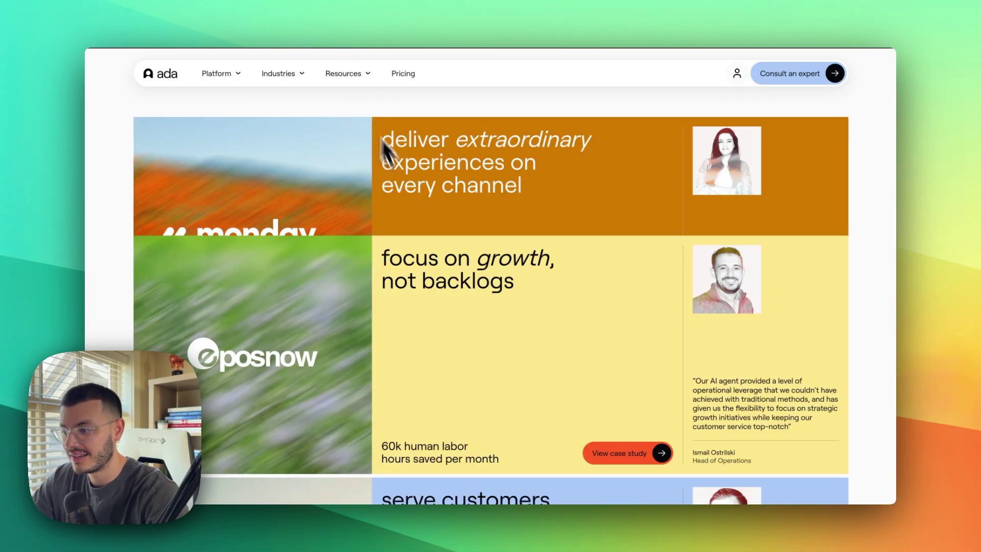
pyautogui.scroll(5, 357, 281)
pyautogui.moveTo(357, 274); pyautogui.dragTo(676, 313)
pyautogui.click(677, 316)
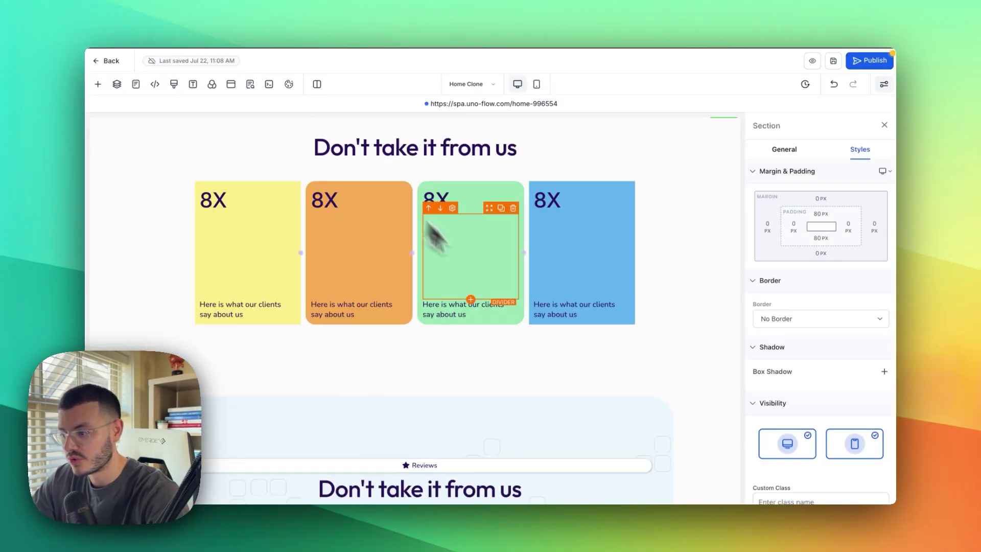
# Add a full-width section below the 8X columns and place a duplicate of the "Don't take it from us" heading row in it
pyautogui.click(415, 407)
pyautogui.click(225, 179)
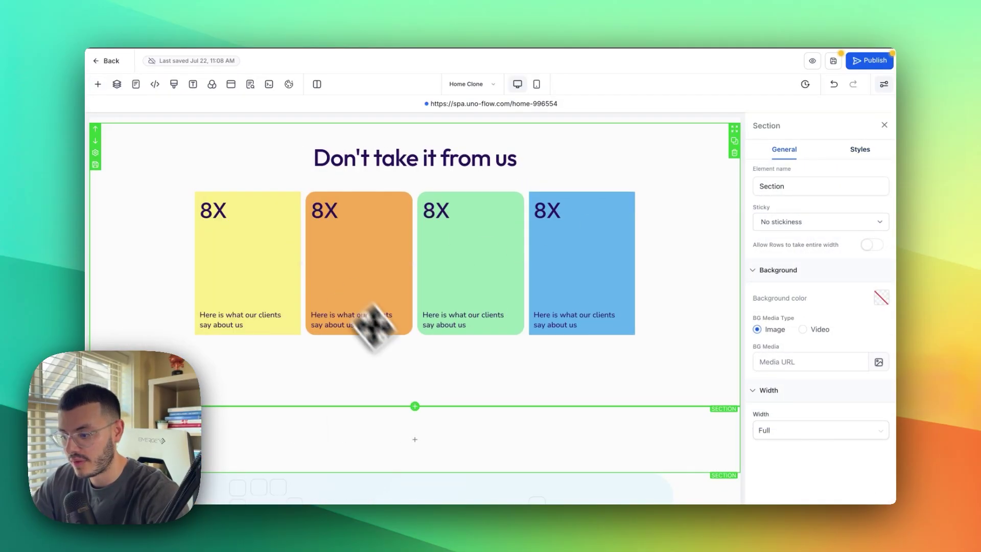
pyautogui.scroll(-1, 375, 327)
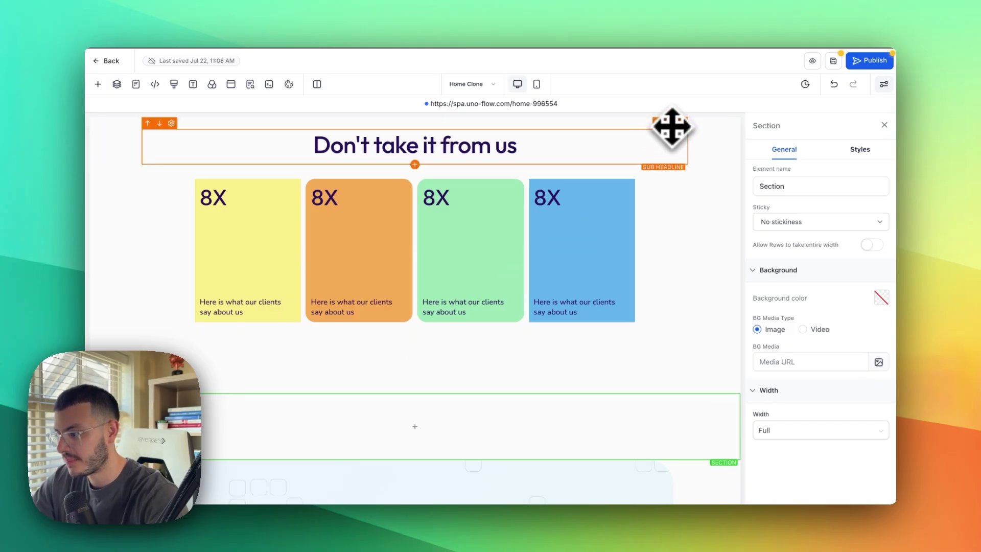
pyautogui.scroll(1, 667, 129)
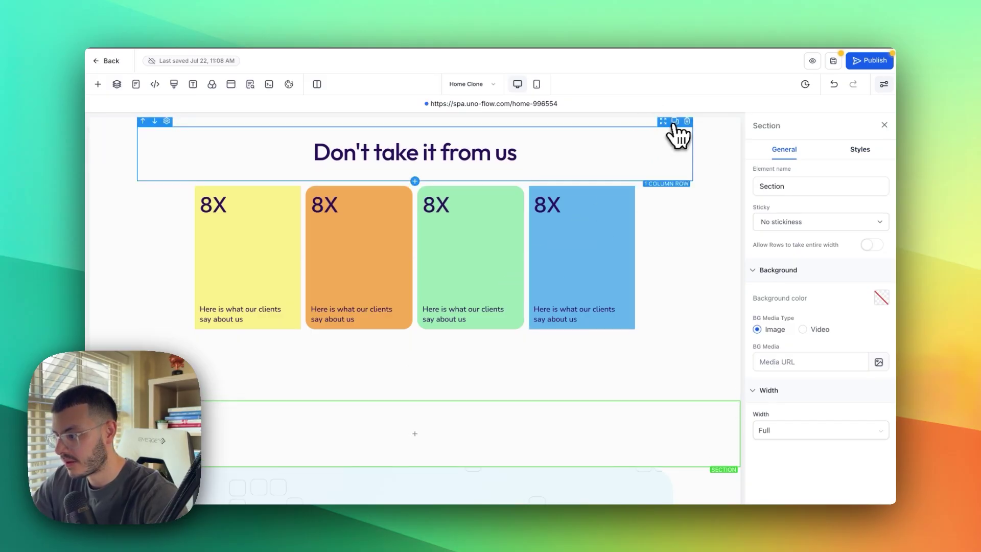
pyautogui.click(675, 122)
pyautogui.moveTo(664, 124); pyautogui.dragTo(573, 438)
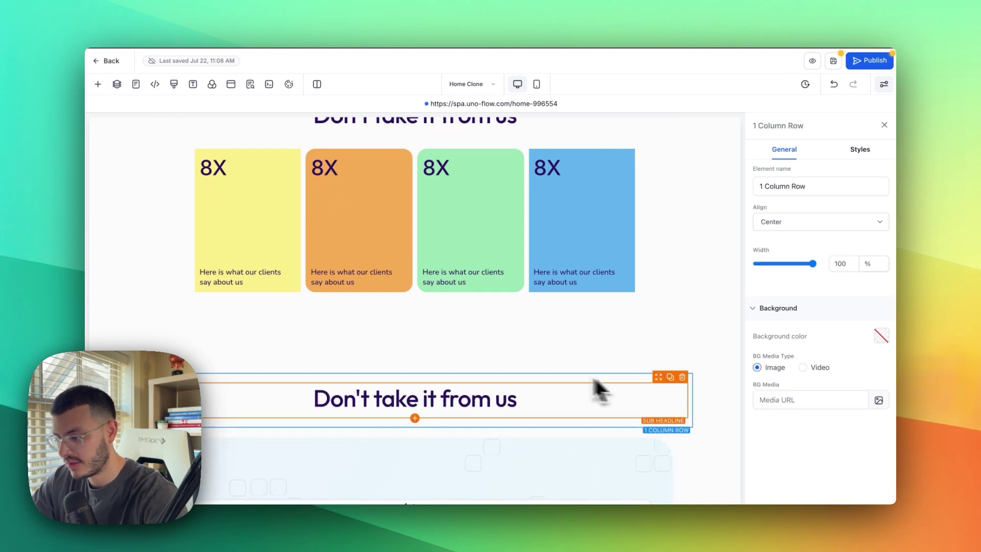
# Add another empty full-width section between the duplicated heading and the Reviews section
pyautogui.click(679, 361)
pyautogui.scroll(-3, 676, 353)
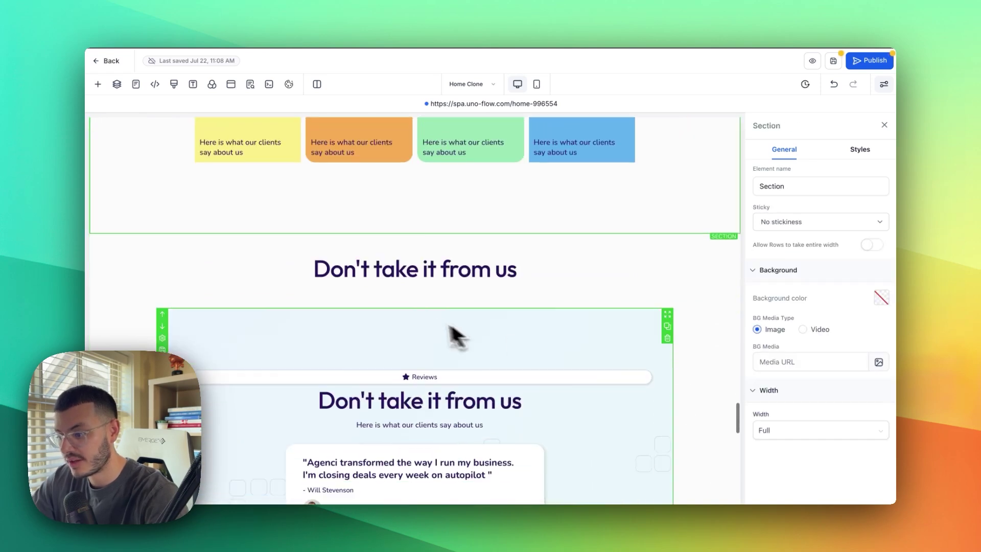
pyautogui.click(416, 310)
pyautogui.moveTo(220, 175); pyautogui.dragTo(405, 281)
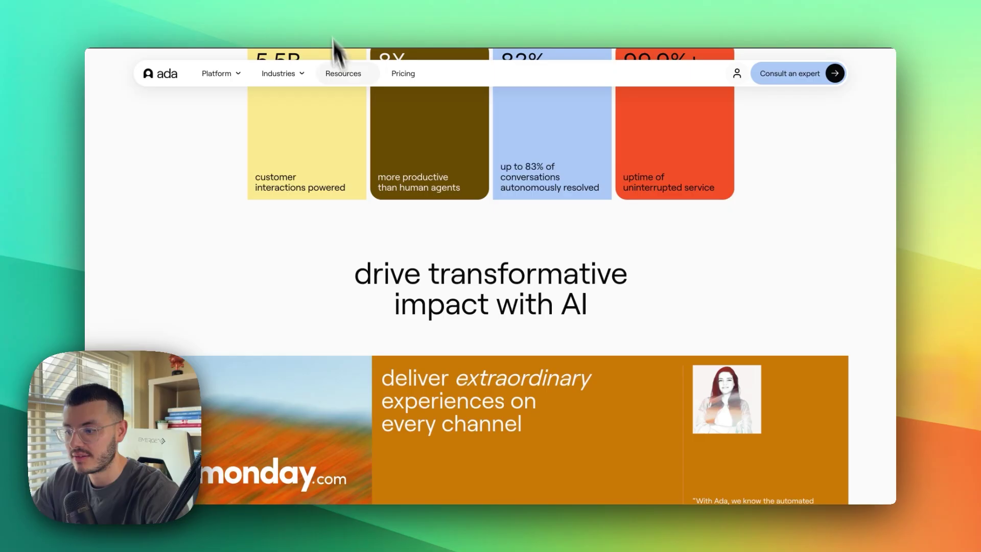
# Examine the layout of Ada's monday.com case study card and the stacked Voice AI cards on the Agenci page
pyautogui.scroll(-3, 430, 355)
pyautogui.scroll(-2, 429, 356)
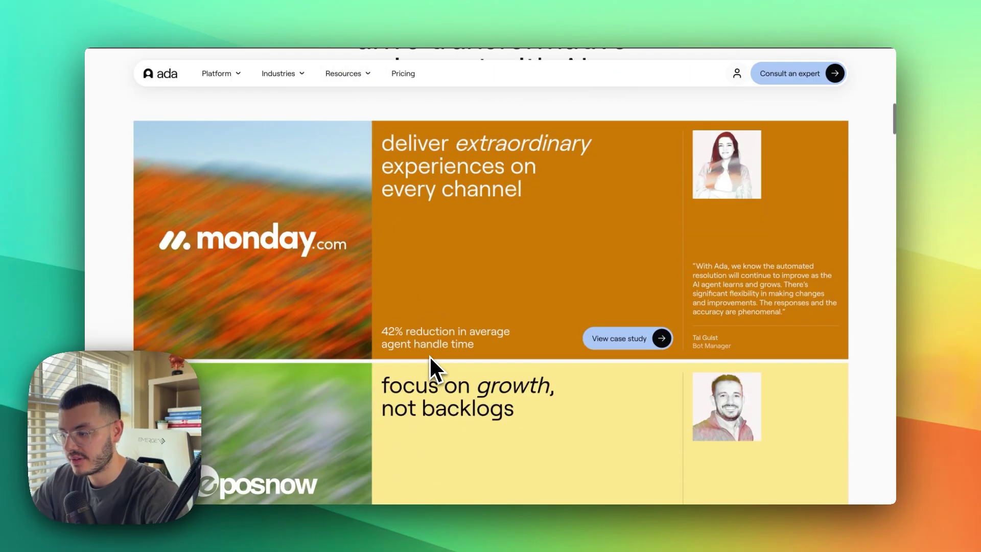
pyautogui.scroll(2, 429, 354)
pyautogui.scroll(-1, 468, 218)
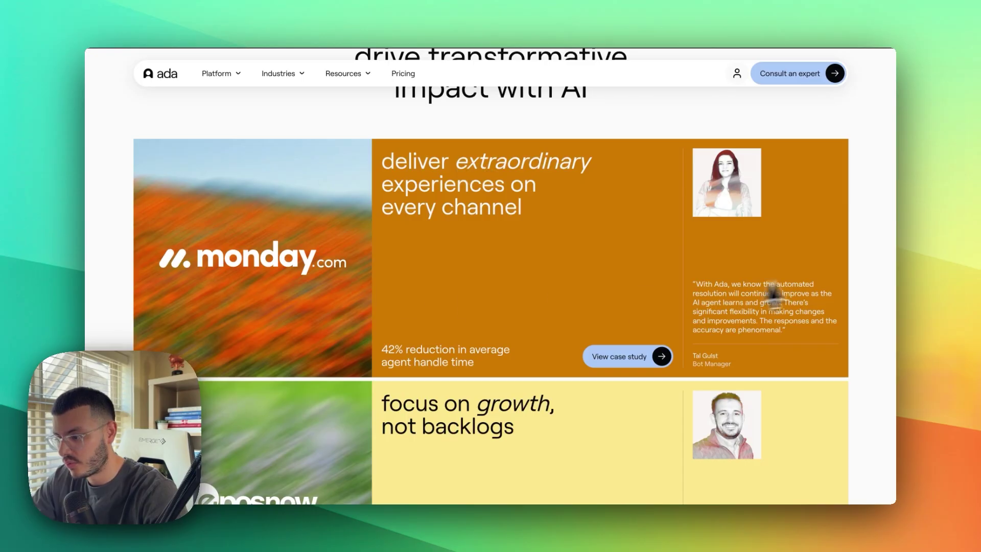
pyautogui.scroll(-5, 774, 292)
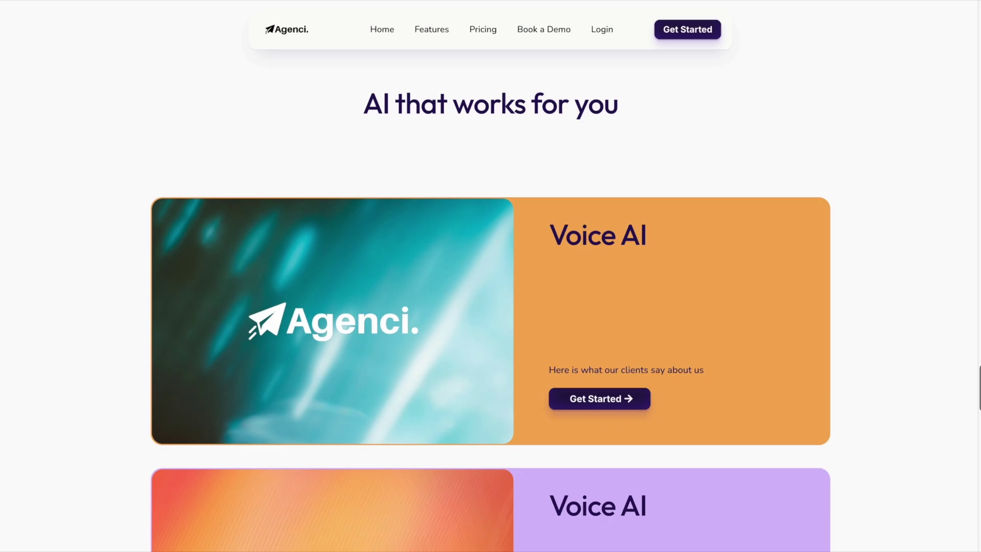
pyautogui.scroll(-5, 490, 311)
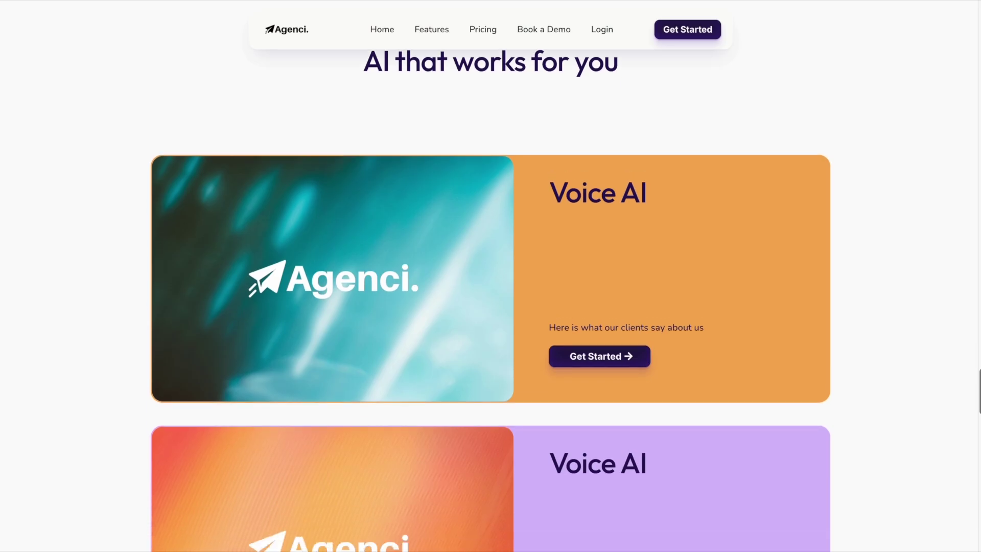
pyautogui.scroll(-8, 491, 311)
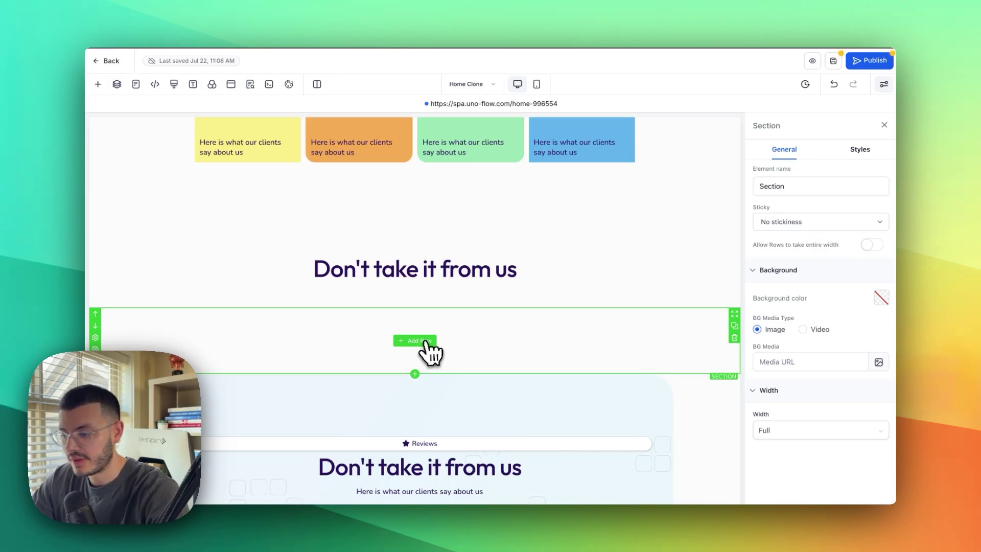
# Add a one-column row to the empty section below the duplicated heading and set the section's top and bottom padding to 80 px
pyautogui.click(429, 341)
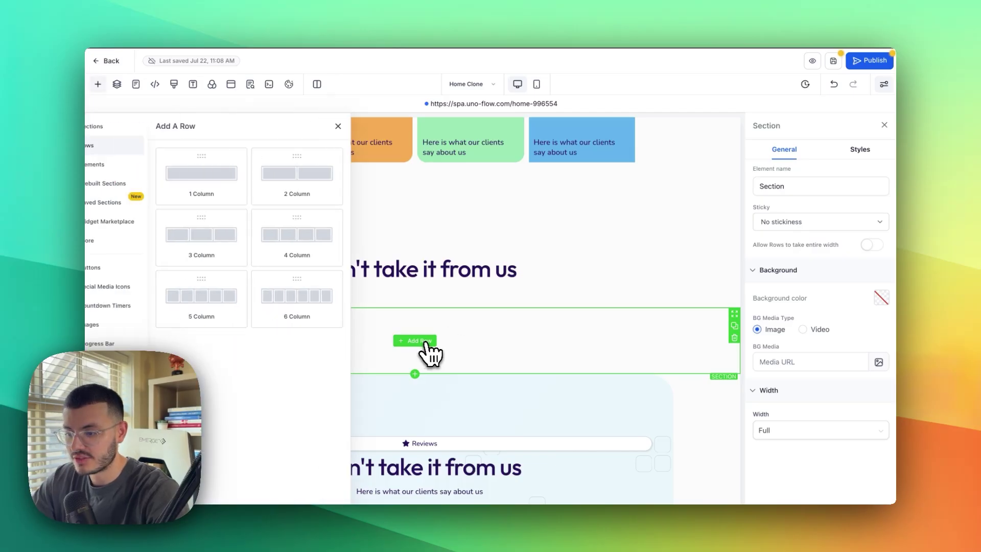
pyautogui.click(237, 188)
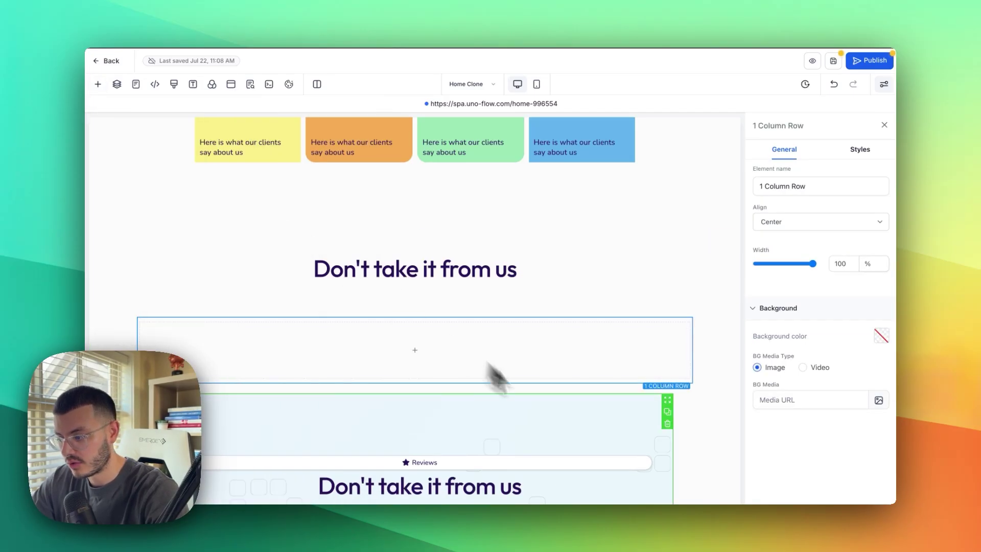
pyautogui.click(724, 335)
pyautogui.click(861, 153)
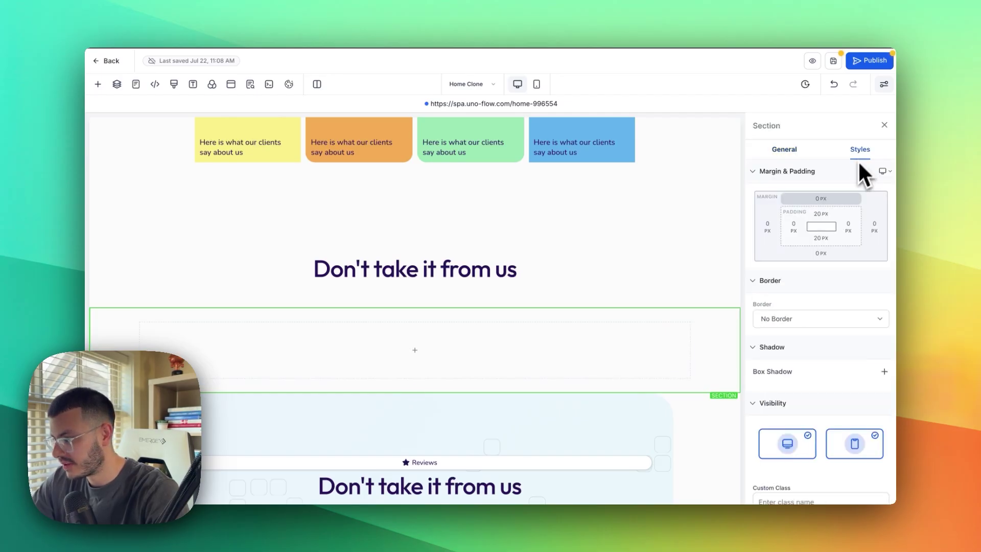
pyautogui.click(823, 213)
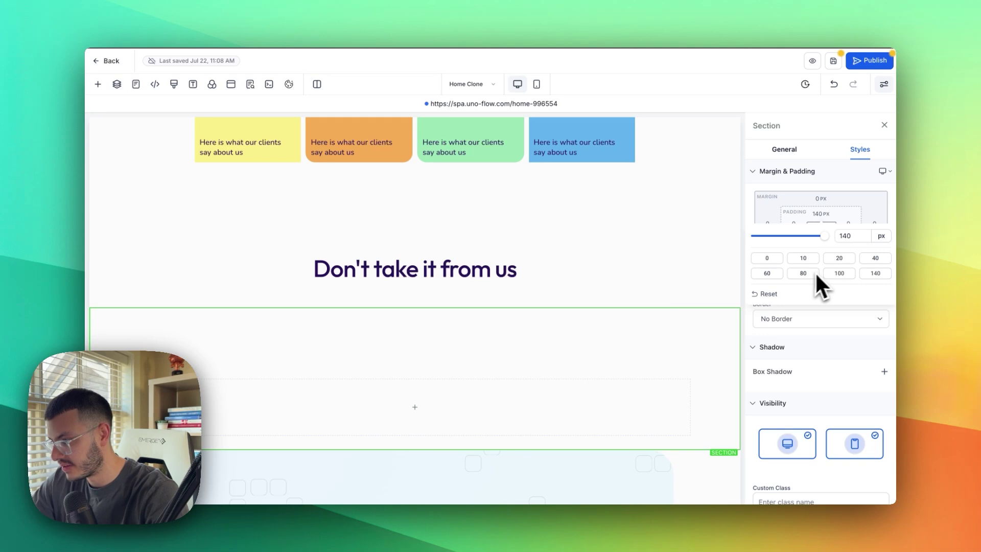
pyautogui.click(823, 237)
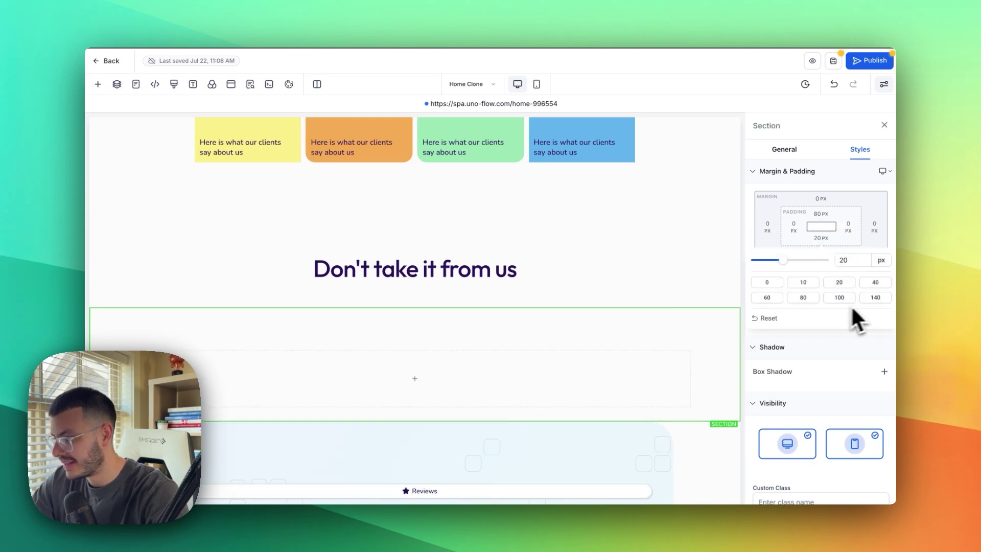
pyautogui.click(803, 297)
pyautogui.scroll(-1, 492, 367)
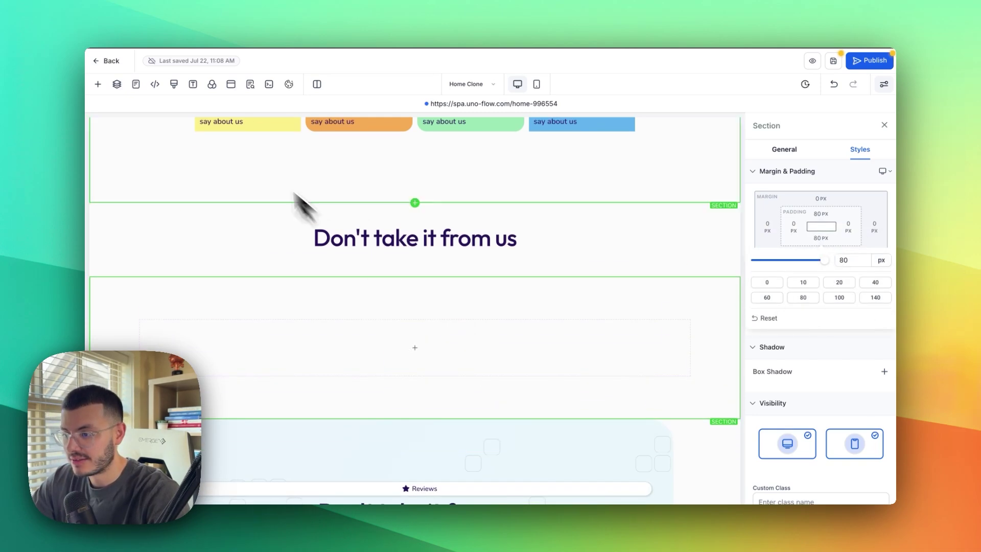
# Replace the section's one-column row with a two-column row
pyautogui.click(674, 314)
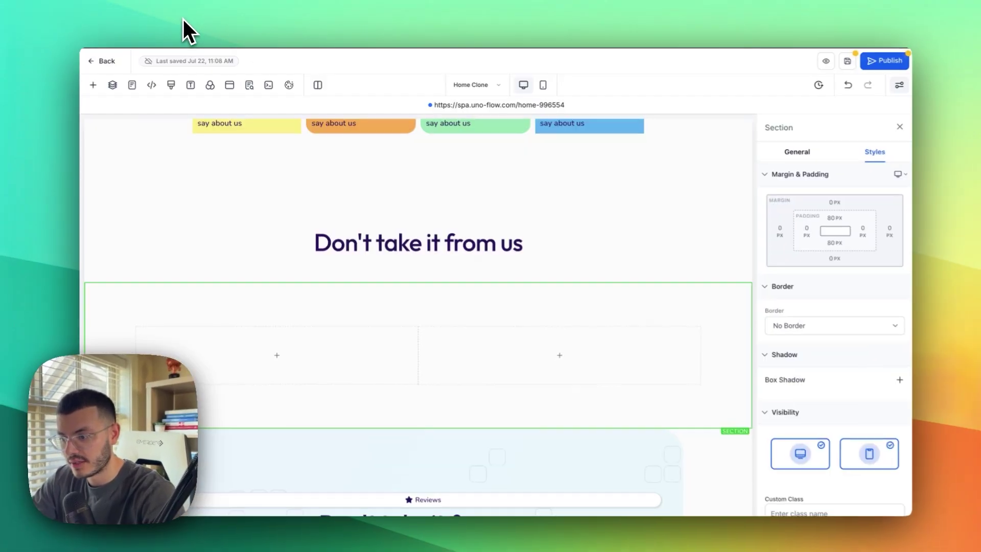
# Set the first column's background image to the brown-orange motion-blur Pexels photo from the media storage
pyautogui.scroll(-1, 351, 295)
pyautogui.click(307, 352)
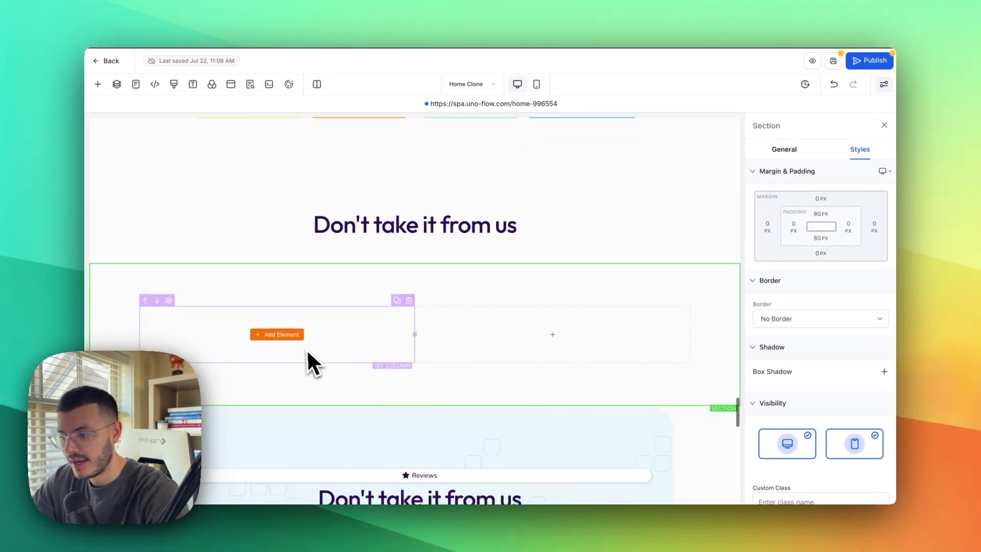
pyautogui.scroll(-2, 818, 306)
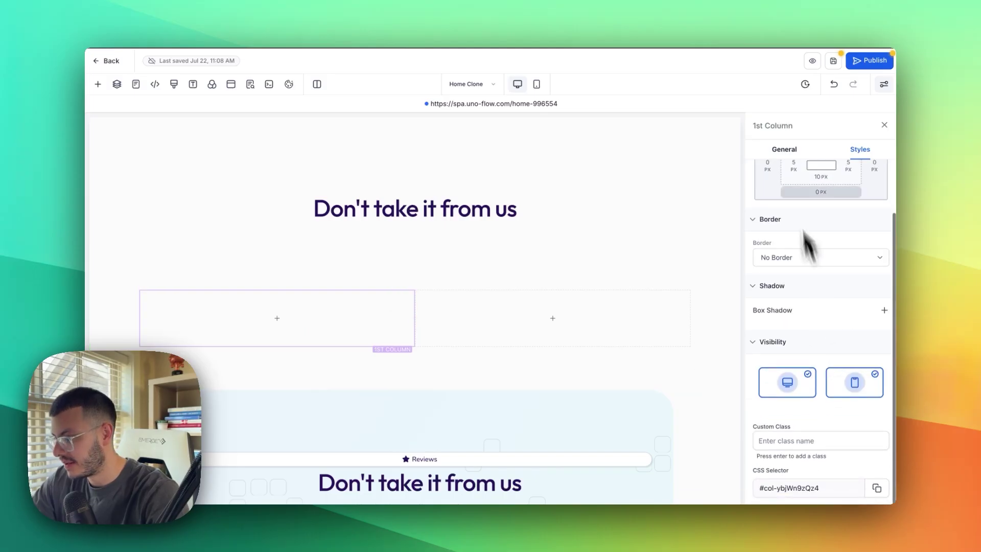
pyautogui.click(784, 149)
pyautogui.click(879, 309)
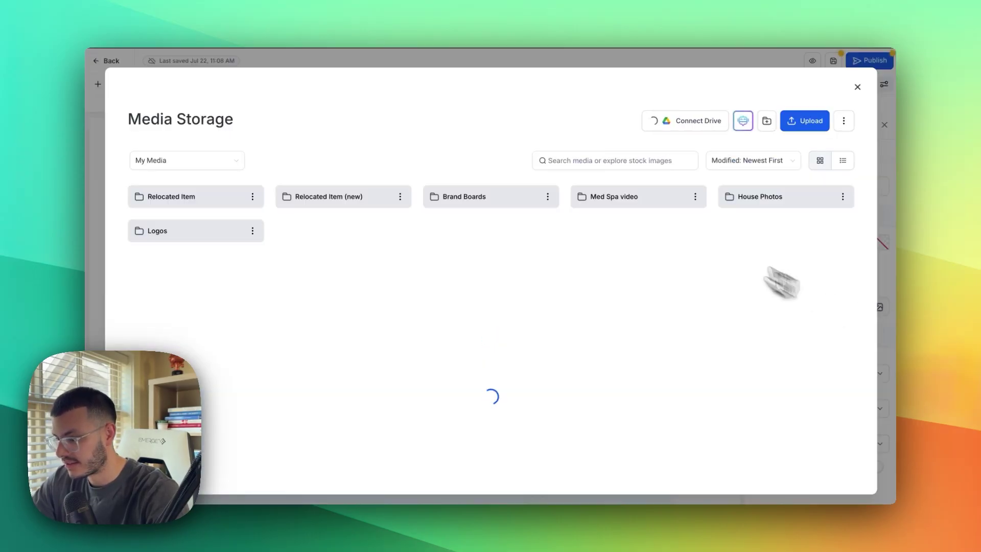
pyautogui.scroll(-3, 511, 347)
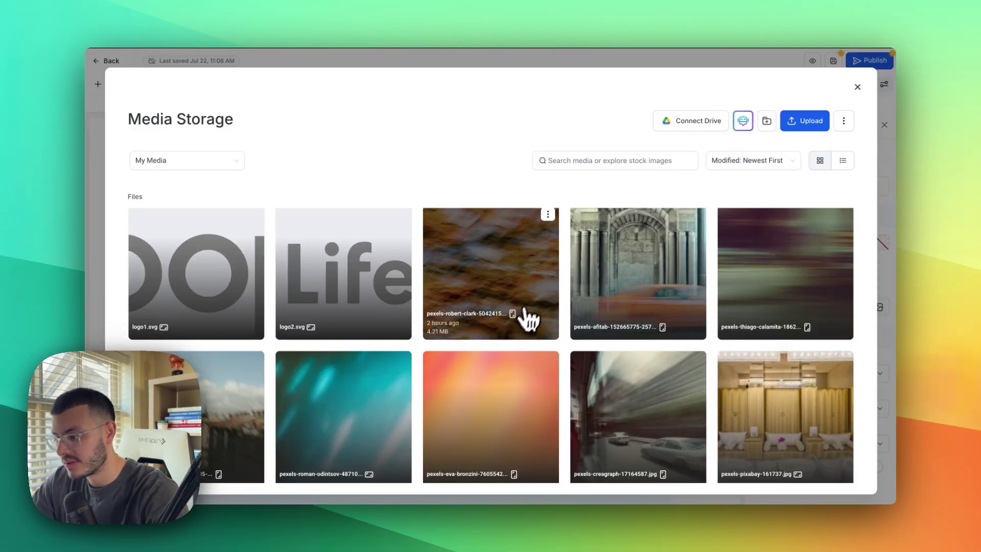
pyautogui.scroll(-1, 532, 312)
pyautogui.click(521, 263)
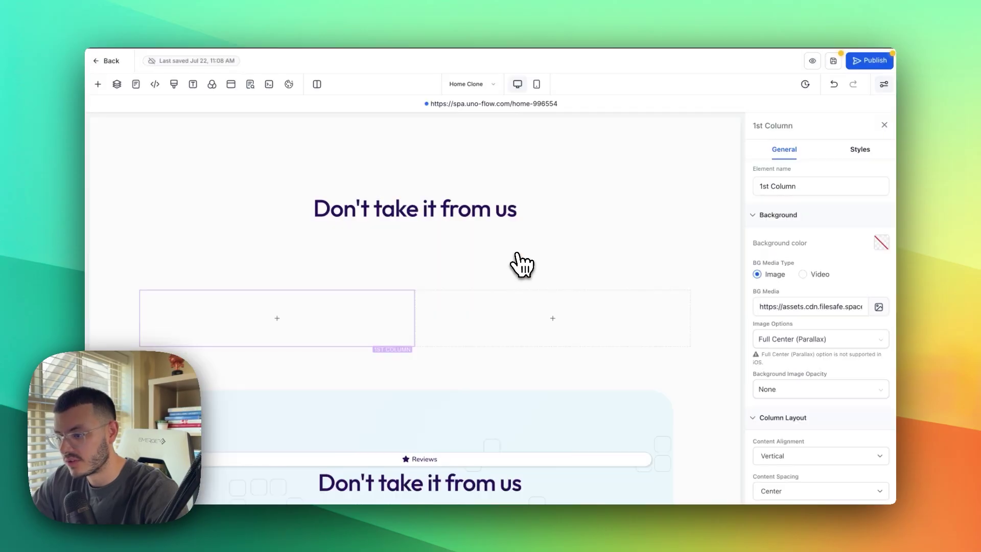
pyautogui.click(579, 265)
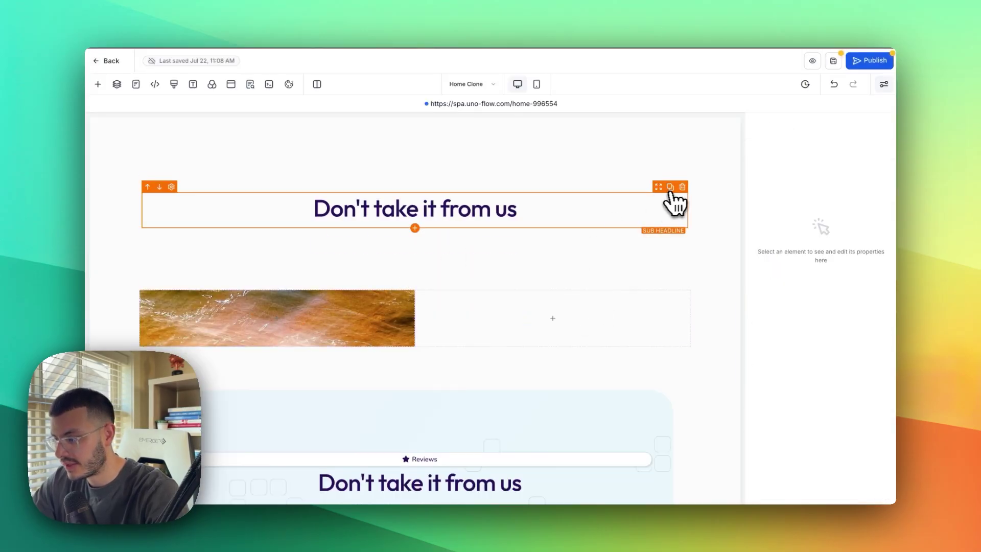
# Place a copy of the section heading in the second column and change the original heading to "AI that works for you"
pyautogui.click(670, 187)
pyautogui.moveTo(656, 194); pyautogui.dragTo(620, 348)
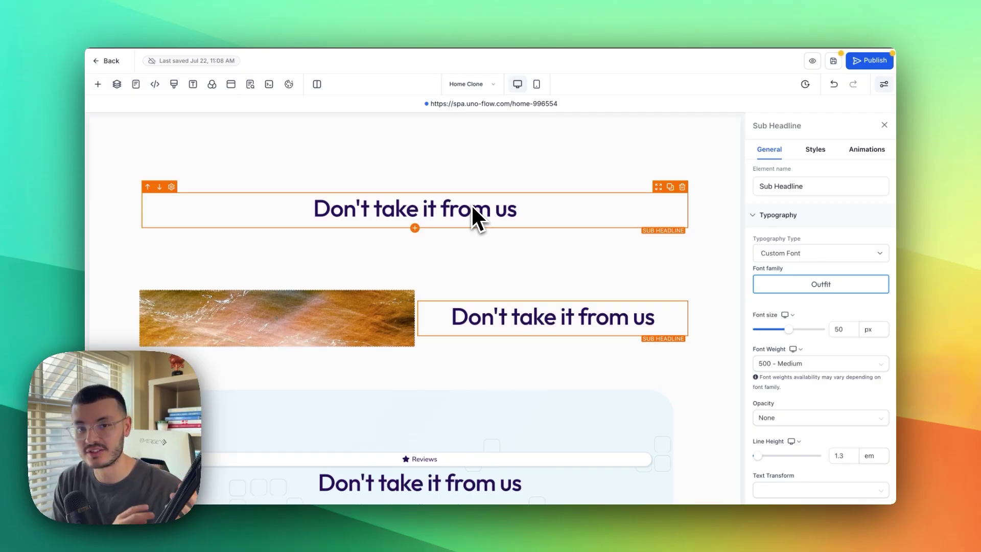
pyautogui.tripleClick(439, 215)
pyautogui.write('AI')
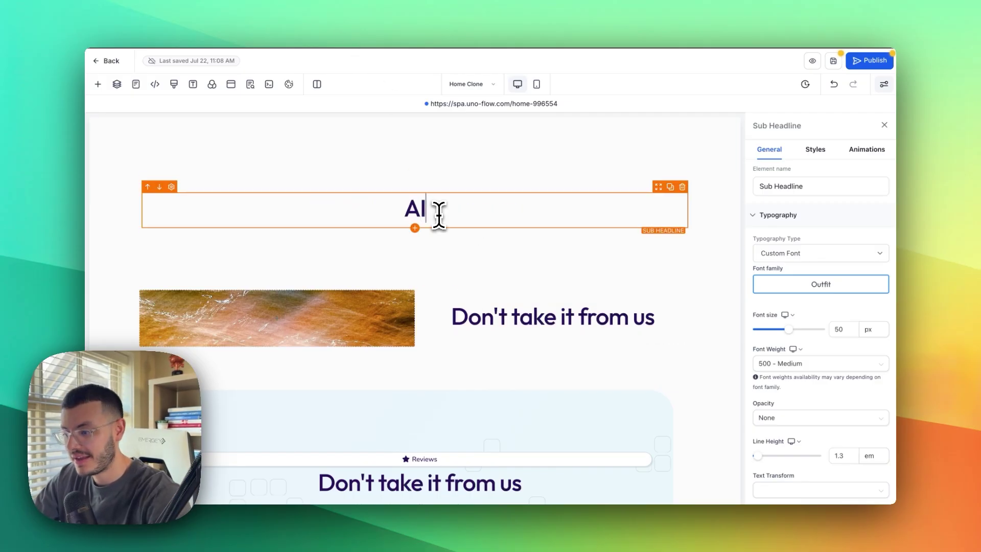
pyautogui.write(' that works for you')
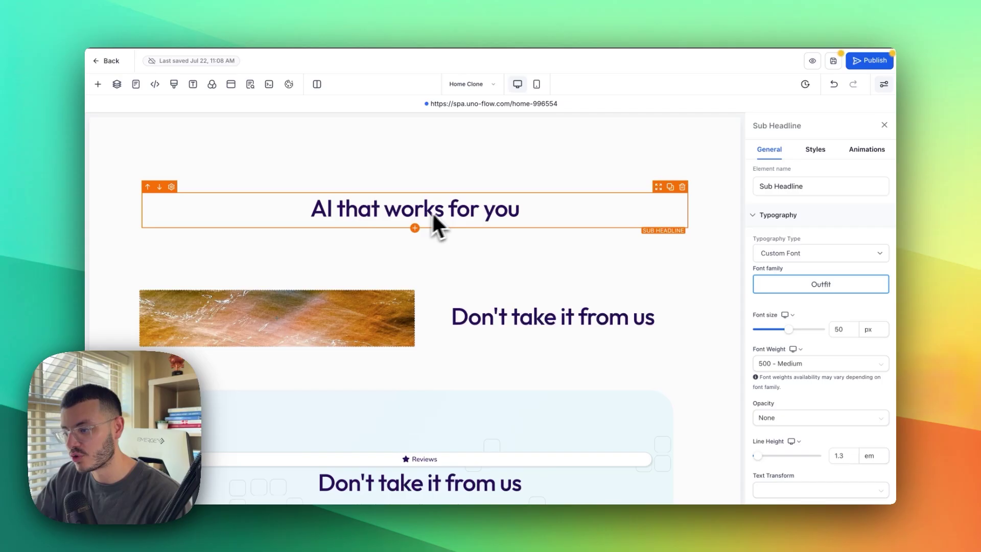
# Replace the text of the second column's heading with "Voice AI"
pyautogui.click(532, 293)
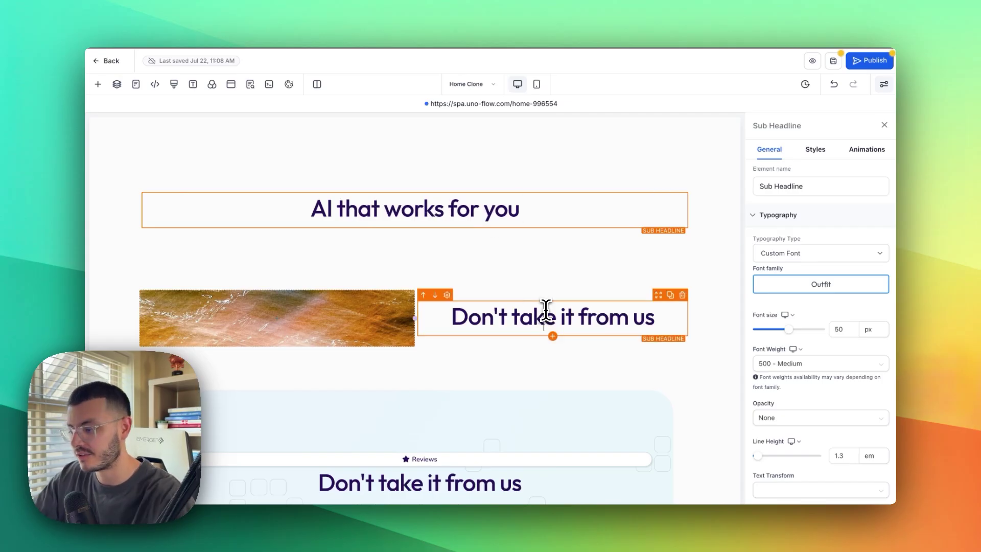
pyautogui.doubleClick(546, 309)
pyautogui.write('vo')
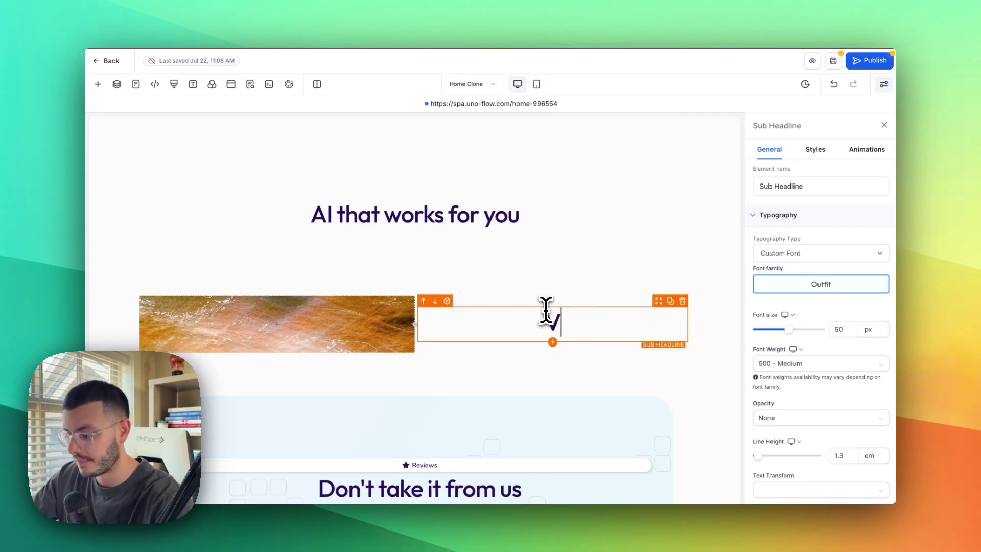
pyautogui.click(474, 217)
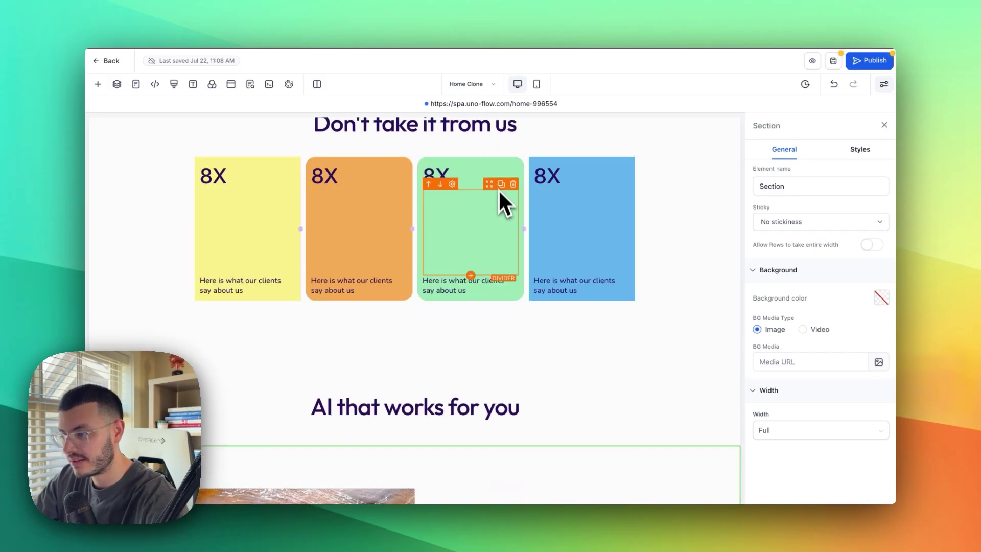
# Place copies of the green column's divider and paragraph below the "Voice AI" heading
pyautogui.click(502, 186)
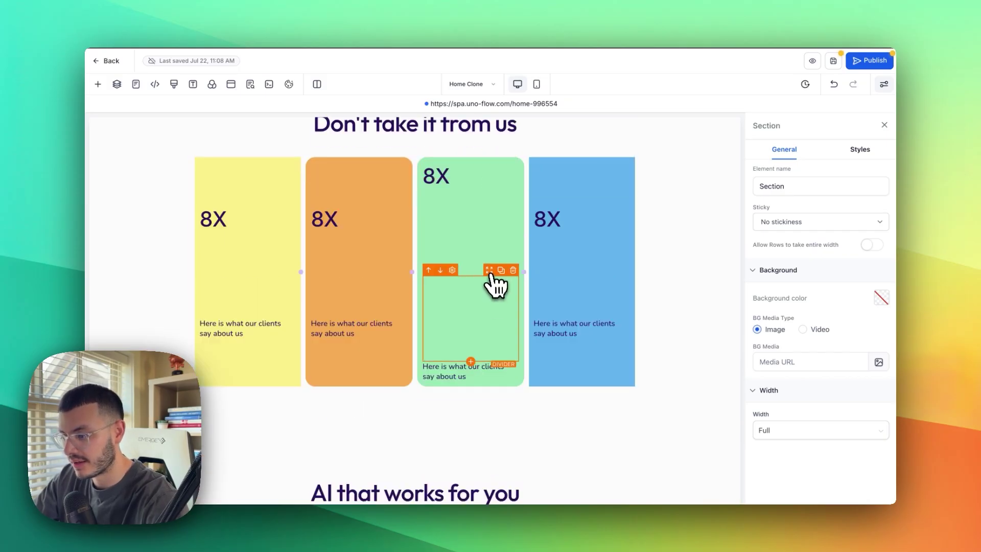
pyautogui.moveTo(491, 275); pyautogui.dragTo(554, 349)
pyautogui.scroll(4, 559, 328)
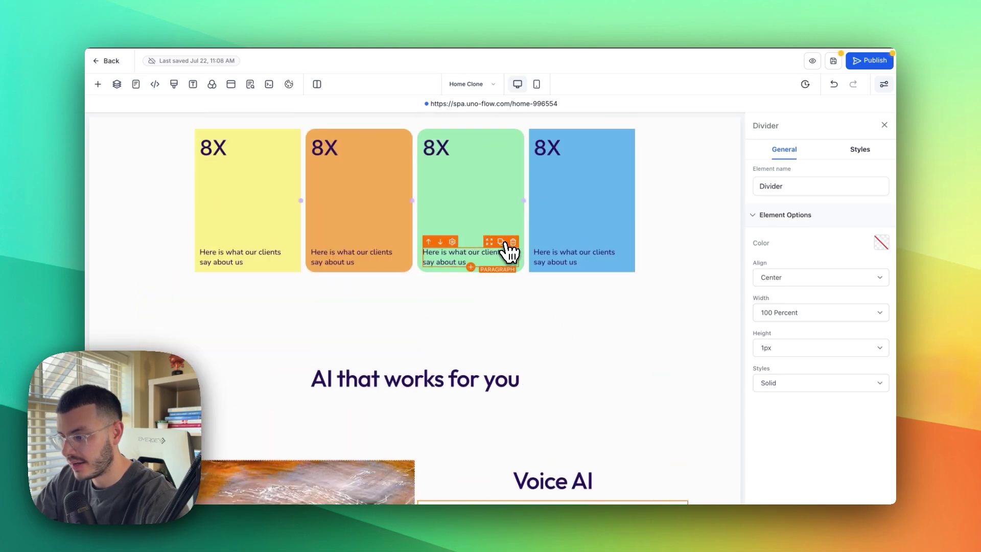
pyautogui.click(500, 241)
pyautogui.moveTo(489, 242); pyautogui.dragTo(550, 376)
pyautogui.click(711, 316)
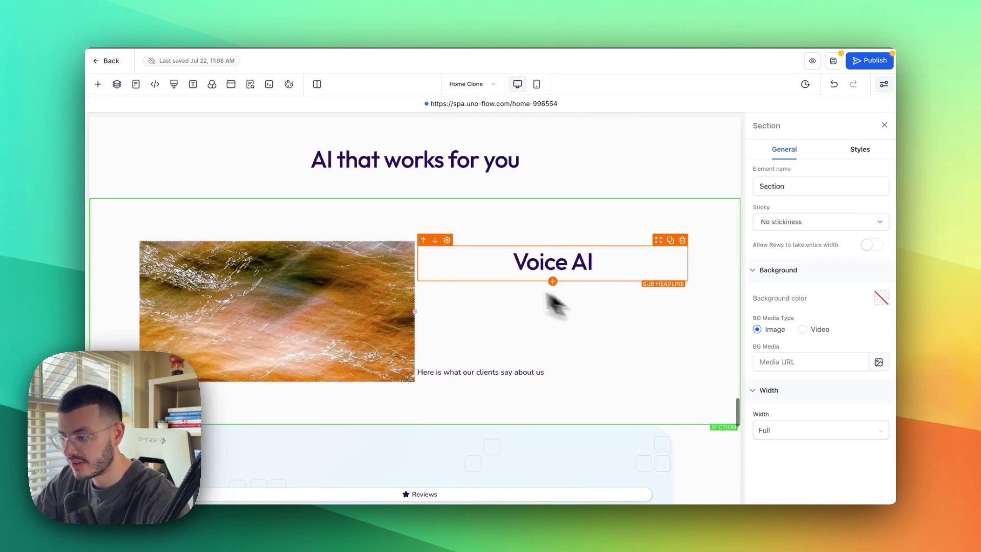
# Set the left and right padding of the "Voice AI" column to 60 px
pyautogui.click(519, 249)
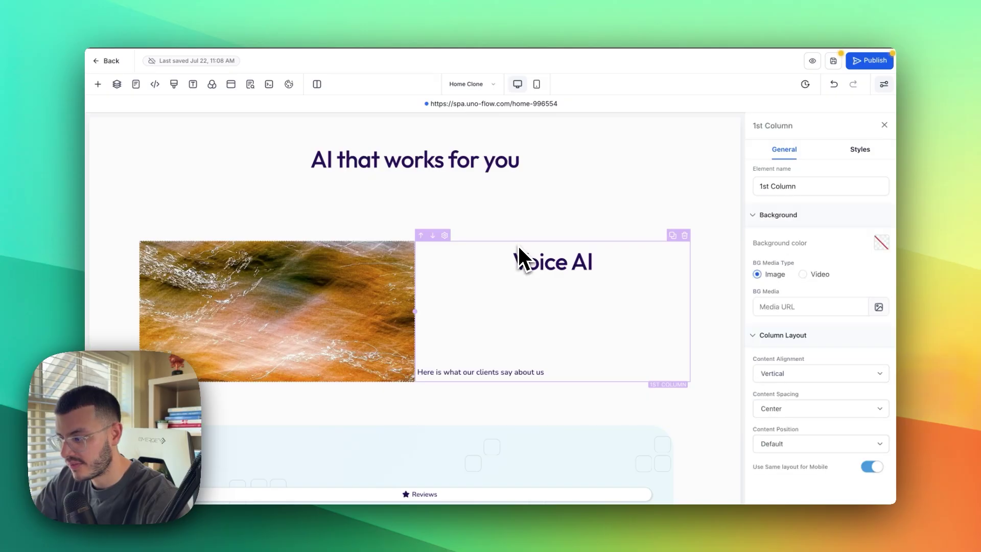
pyautogui.click(861, 151)
pyautogui.click(794, 226)
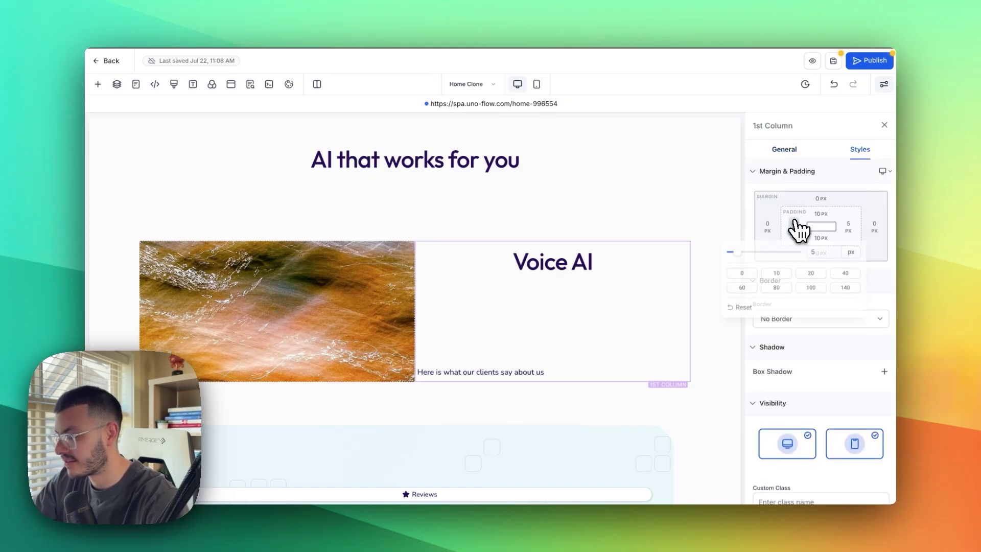
pyautogui.click(848, 275)
pyautogui.click(739, 290)
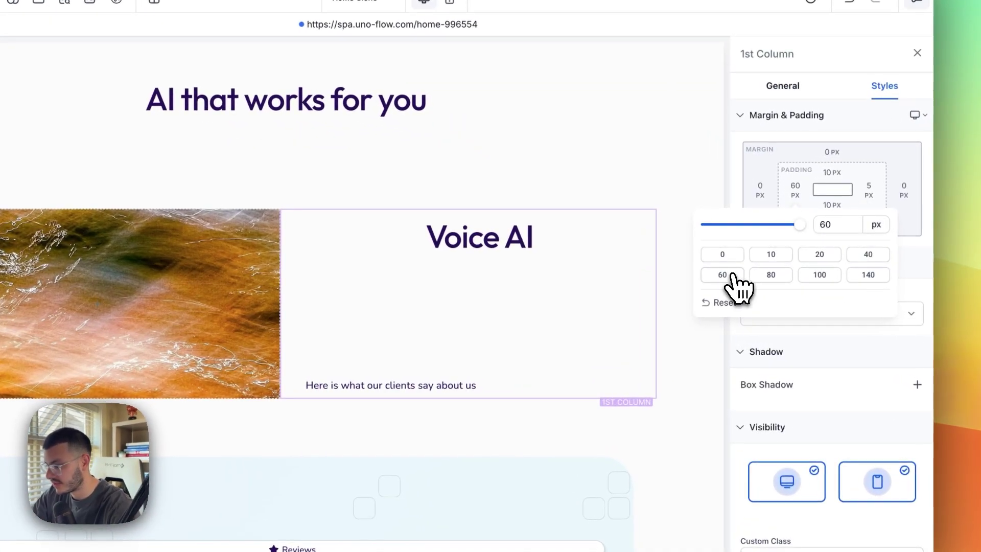
pyautogui.click(868, 190)
pyautogui.click(701, 275)
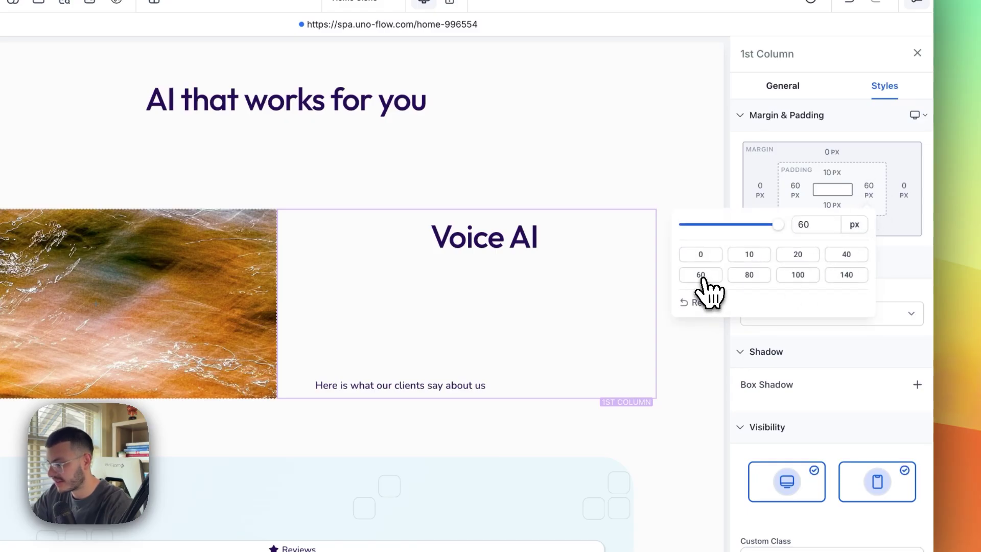
# Left-align the "Voice AI" heading and select the paragraph beneath it
pyautogui.click(473, 241)
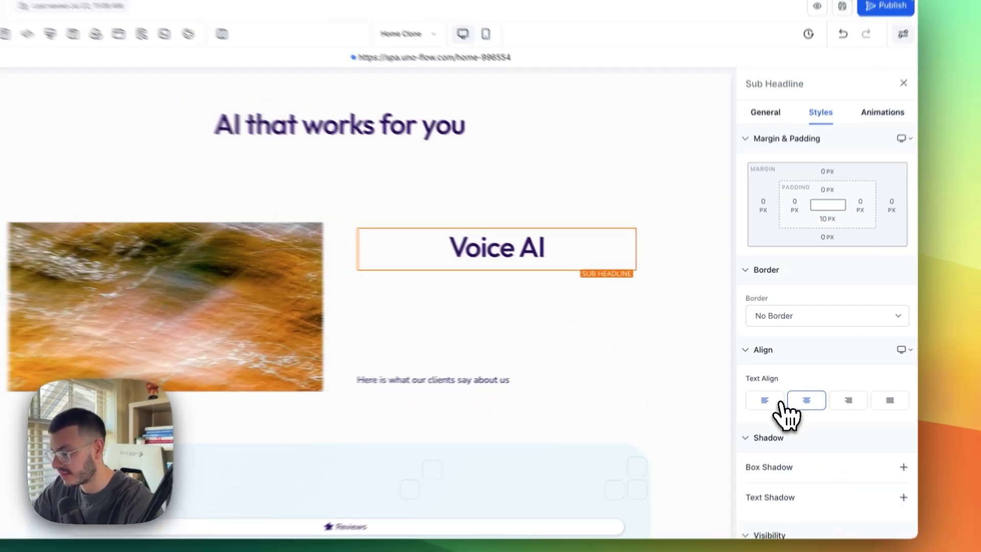
pyautogui.click(760, 407)
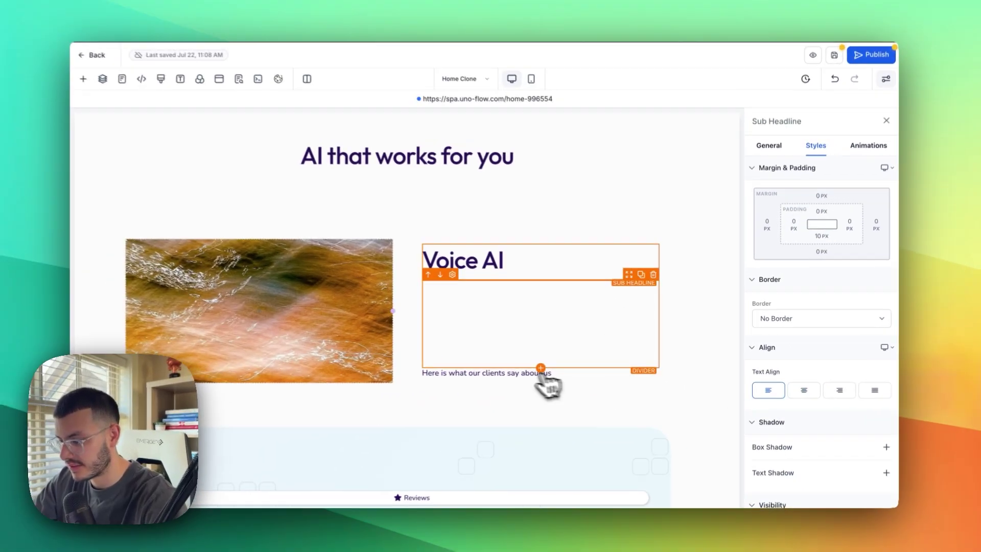
pyautogui.click(542, 375)
# Place a copy of the "Get Started" button from the "AI working 24/7 for your business" section below the "Voice AI" paragraph
pyautogui.scroll(-1, 562, 327)
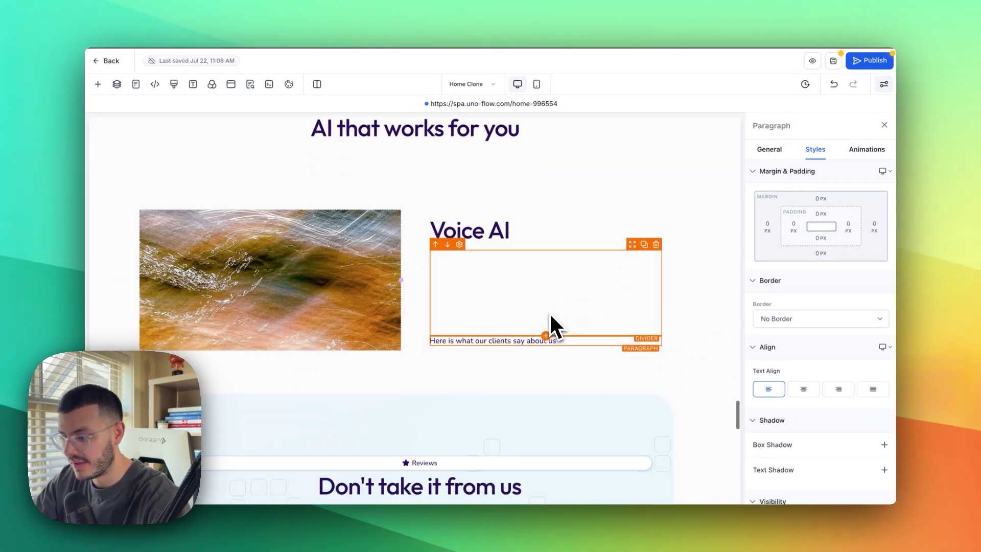
pyautogui.scroll(-10, 551, 320)
pyautogui.scroll(5, 550, 327)
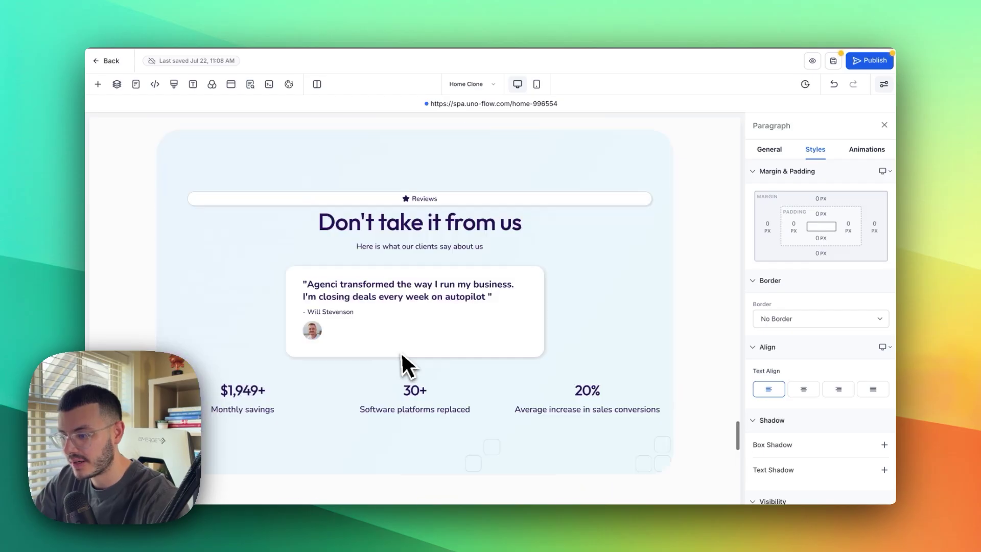
pyautogui.scroll(10, 401, 356)
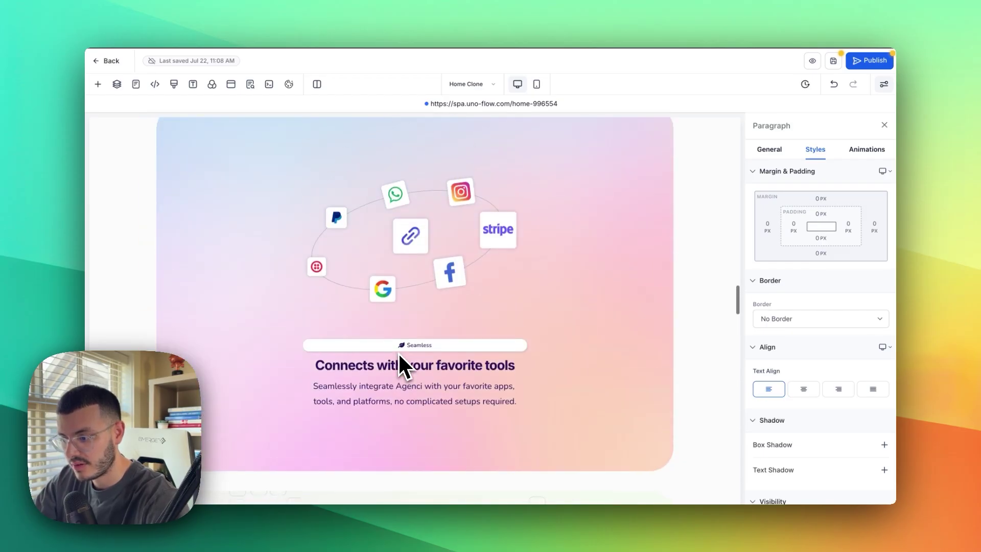
pyautogui.scroll(5, 398, 352)
pyautogui.scroll(-2, 401, 362)
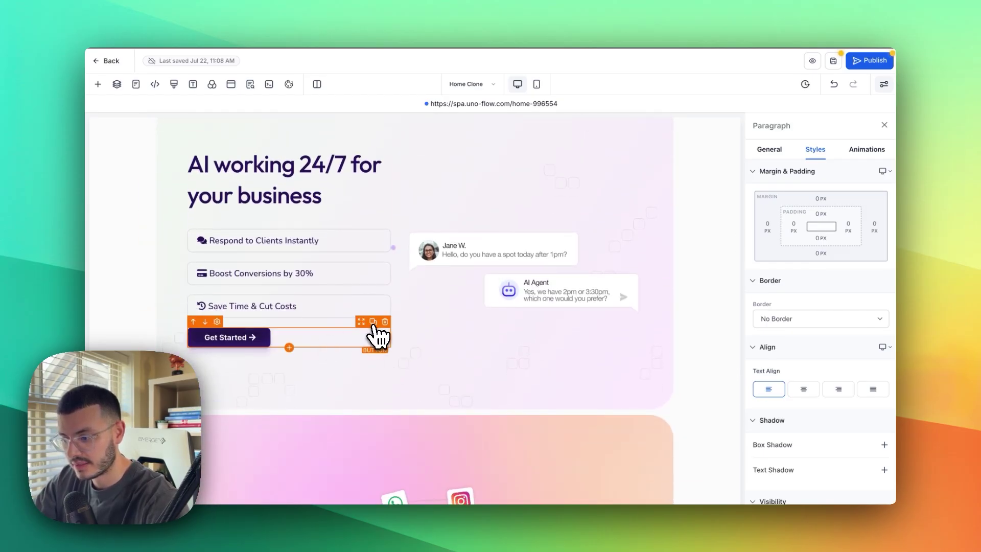
pyautogui.moveTo(376, 333); pyautogui.dragTo(493, 350)
pyautogui.scroll(-10, 473, 408)
pyautogui.scroll(-10, 473, 401)
# Set the bottom padding of the paragraph above the copied button to 20 px
pyautogui.click(531, 329)
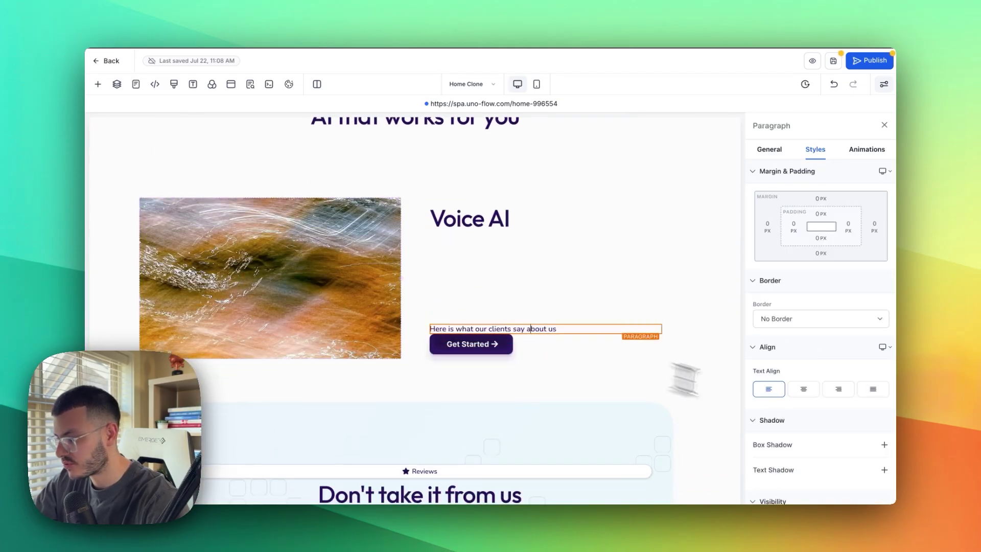
pyautogui.click(820, 239)
pyautogui.click(837, 286)
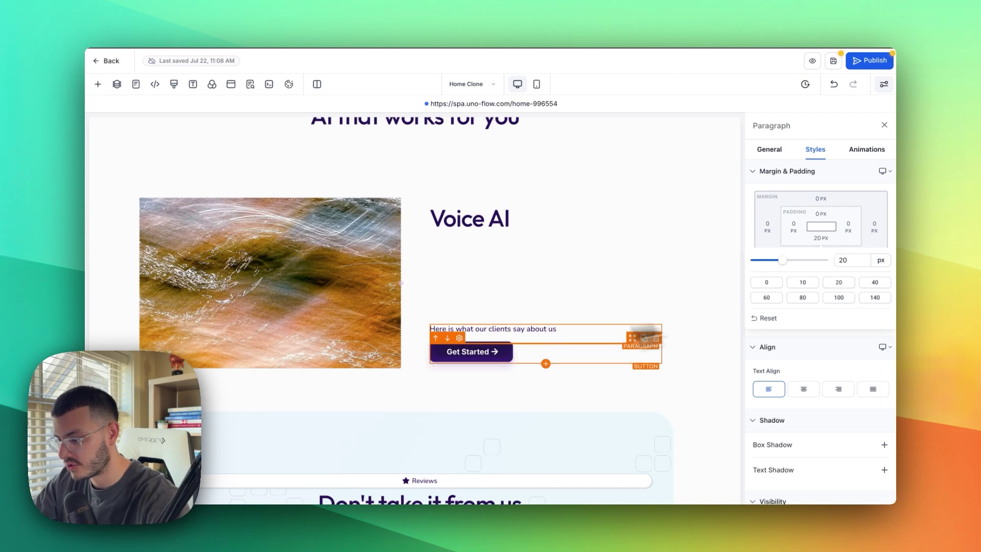
pyautogui.click(679, 256)
pyautogui.click(713, 249)
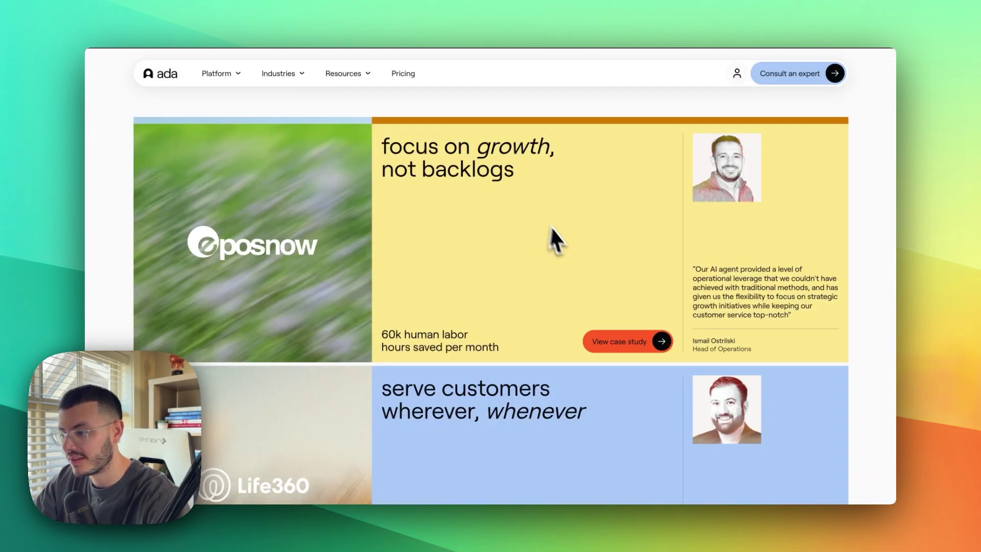
# Check the card colors on Ada's homepage and set the "Voice AI" column's background color to Yellow (#faf089)
pyautogui.scroll(1, 532, 238)
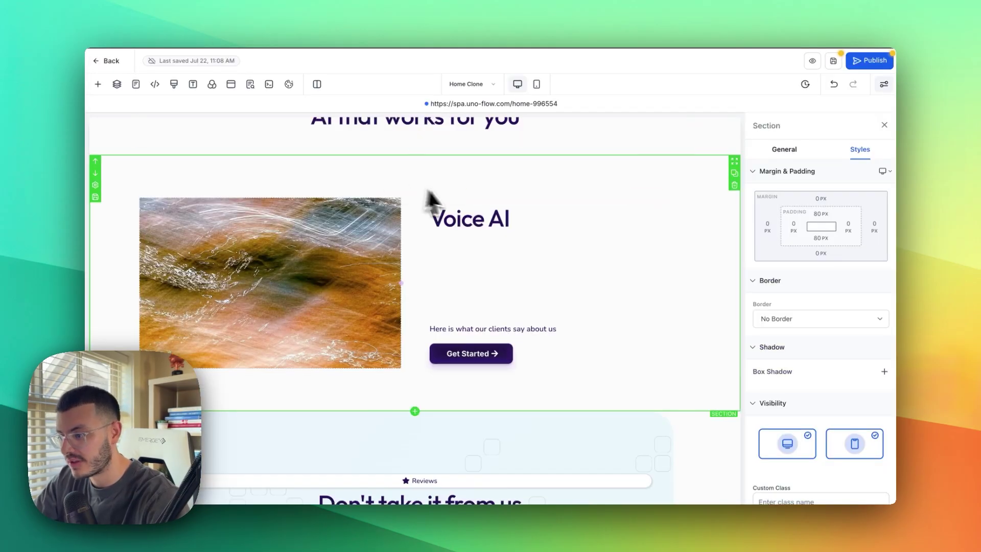
pyautogui.click(469, 200)
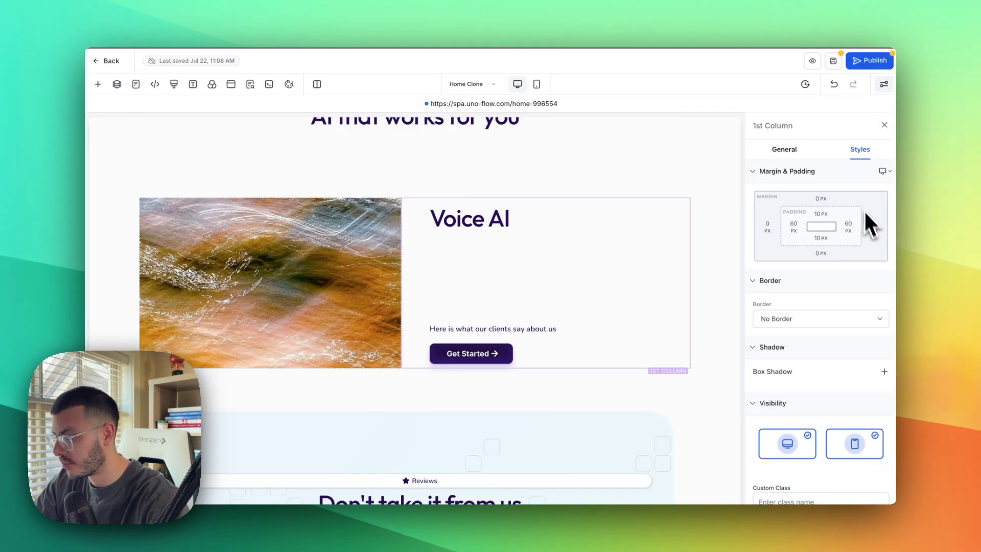
pyautogui.click(785, 151)
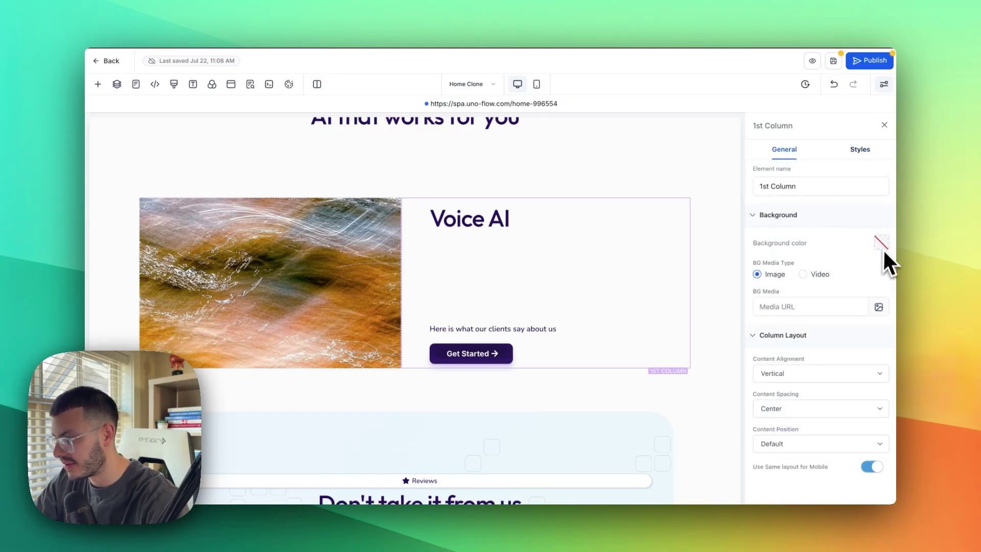
pyautogui.click(882, 246)
pyautogui.scroll(6, 649, 309)
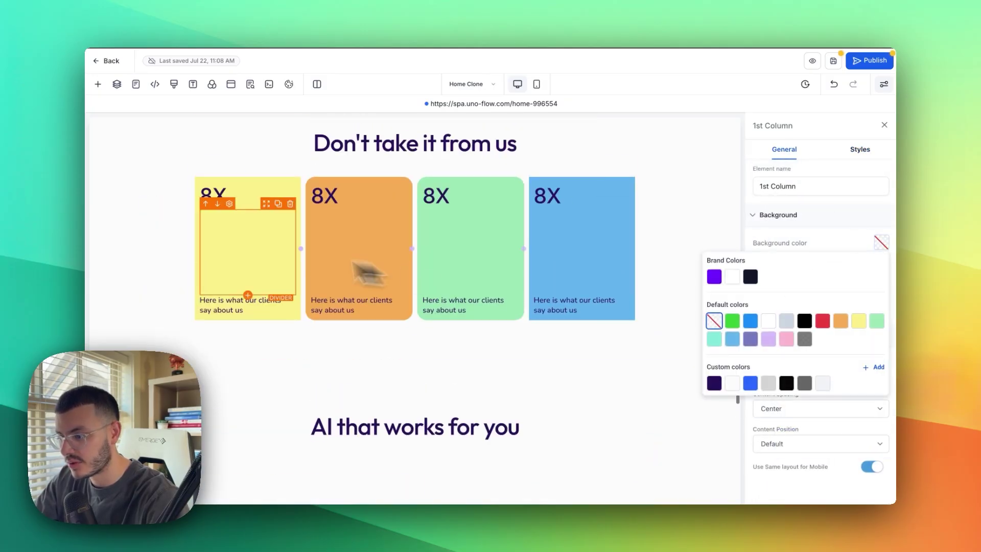
pyautogui.scroll(-5, 639, 266)
pyautogui.click(859, 322)
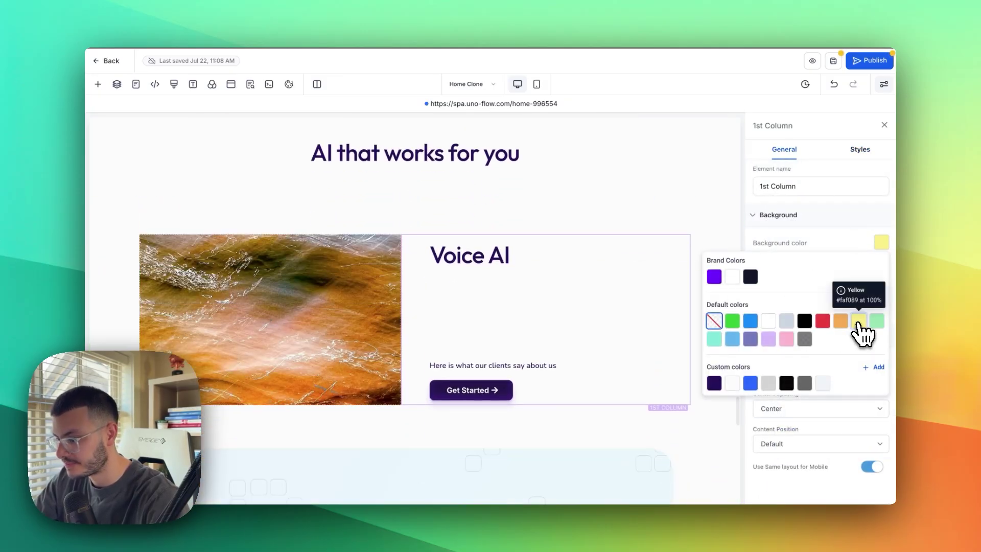
pyautogui.click(373, 296)
pyautogui.scroll(-1, 372, 296)
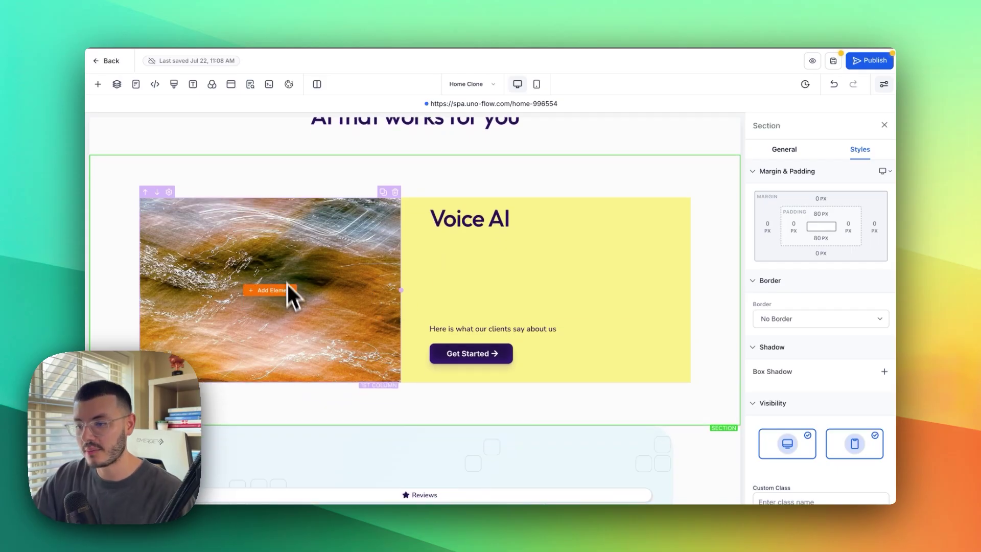
# Add an Image element to the photo column and fill it with agencilogowhite.png from the media storage
pyautogui.hotkey('ctrl', 'Tab')
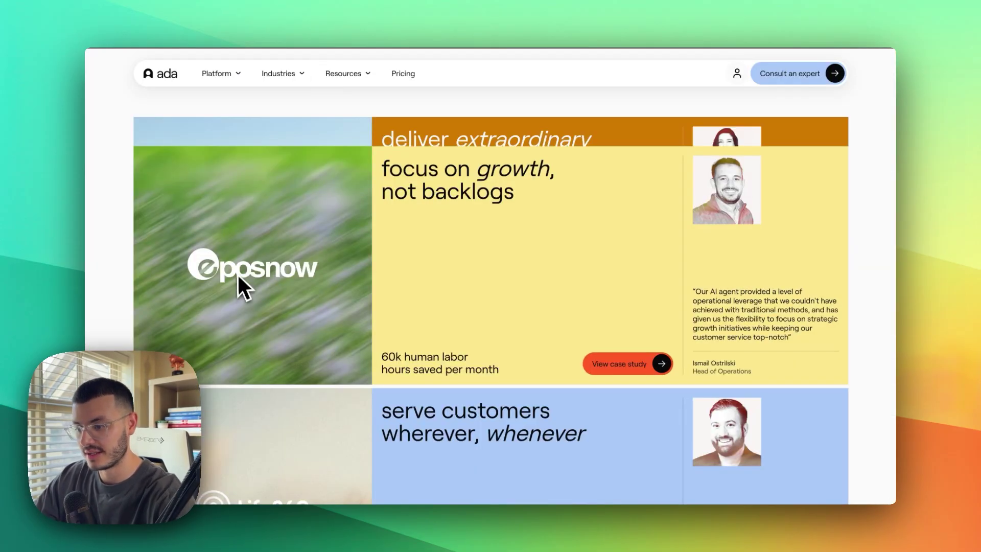
pyautogui.hotkey('ctrl', 'shift', 'Tab')
pyautogui.click(274, 292)
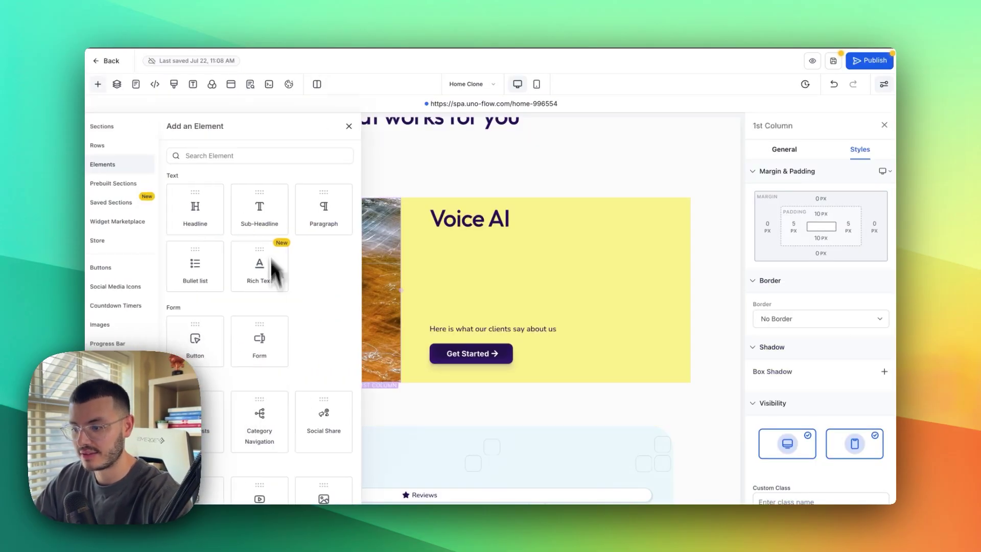
pyautogui.click(255, 155)
pyautogui.write('imag')
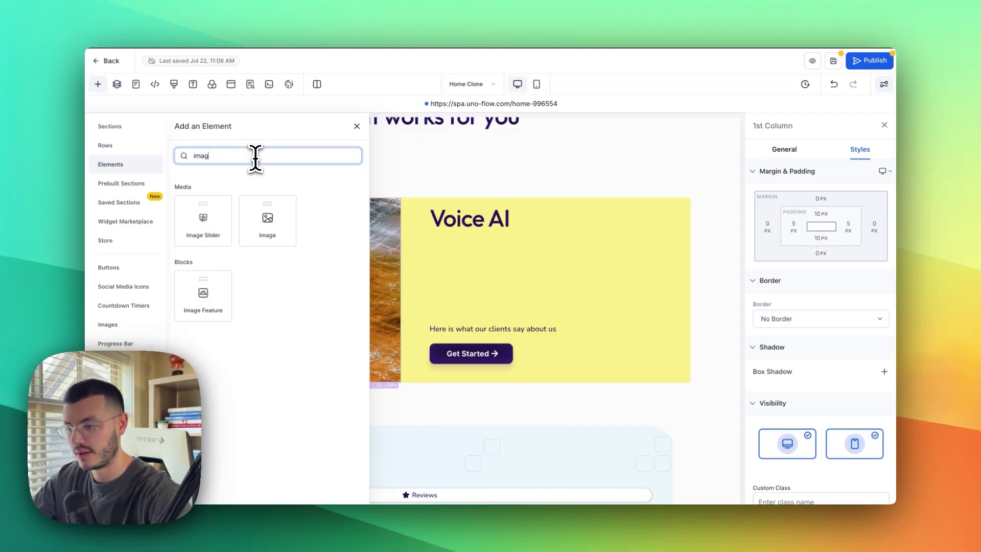
pyautogui.click(275, 245)
pyautogui.click(878, 321)
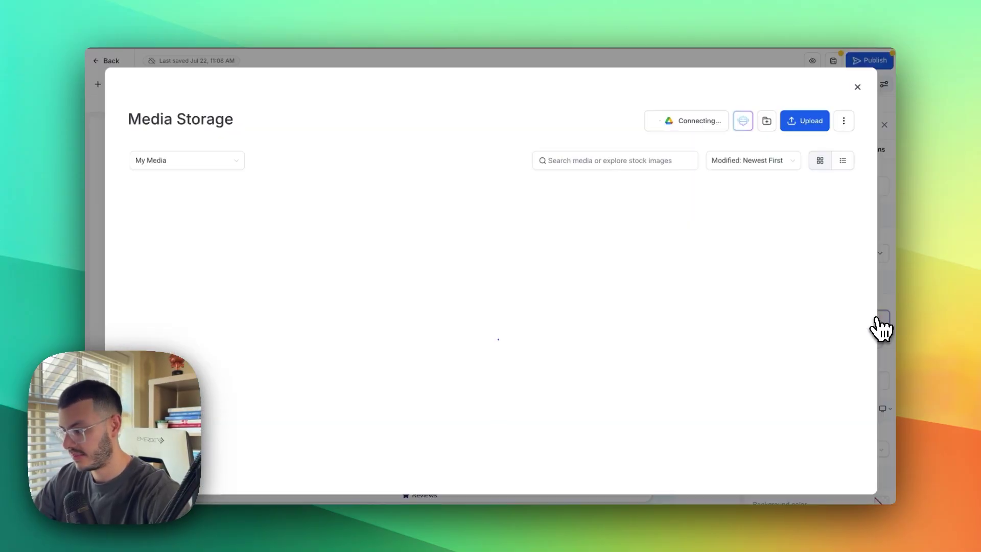
pyautogui.scroll(-5, 348, 314)
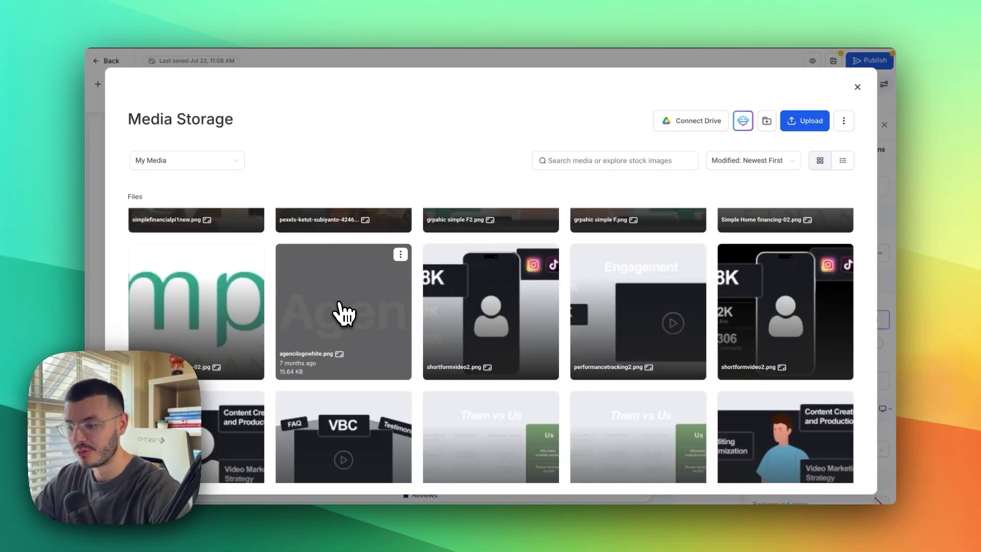
pyautogui.click(351, 316)
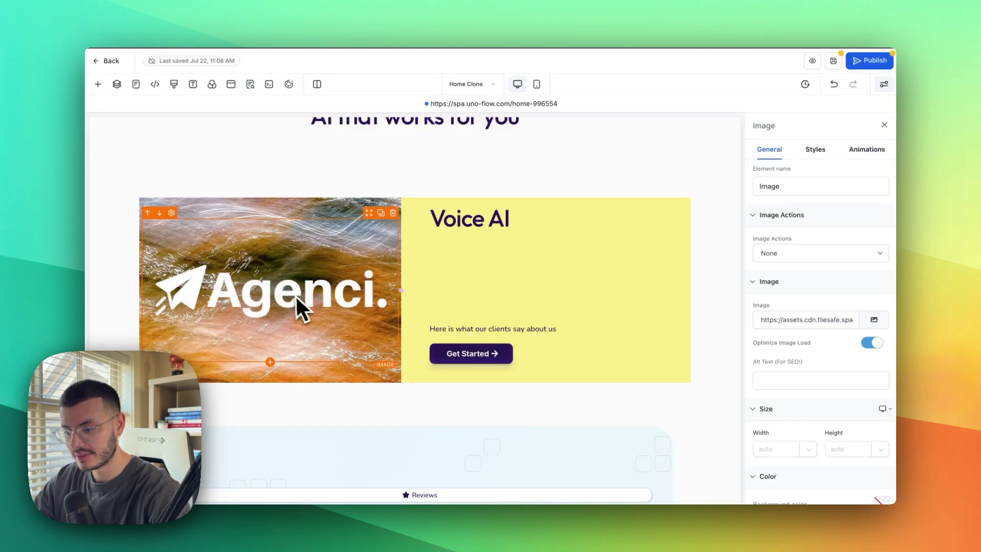
# Set the Agenci logo image's width to 300 px
pyautogui.click(783, 450)
pyautogui.write('300')
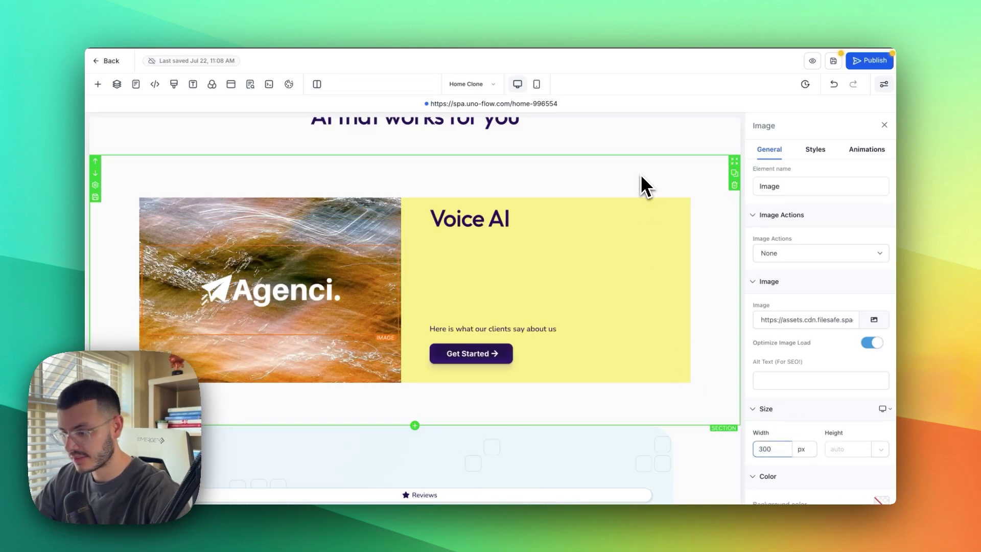
pyautogui.click(636, 178)
# Set the bottom margin of the row holding the "Voice AI" card to 40 px
pyautogui.scroll(-1, 634, 189)
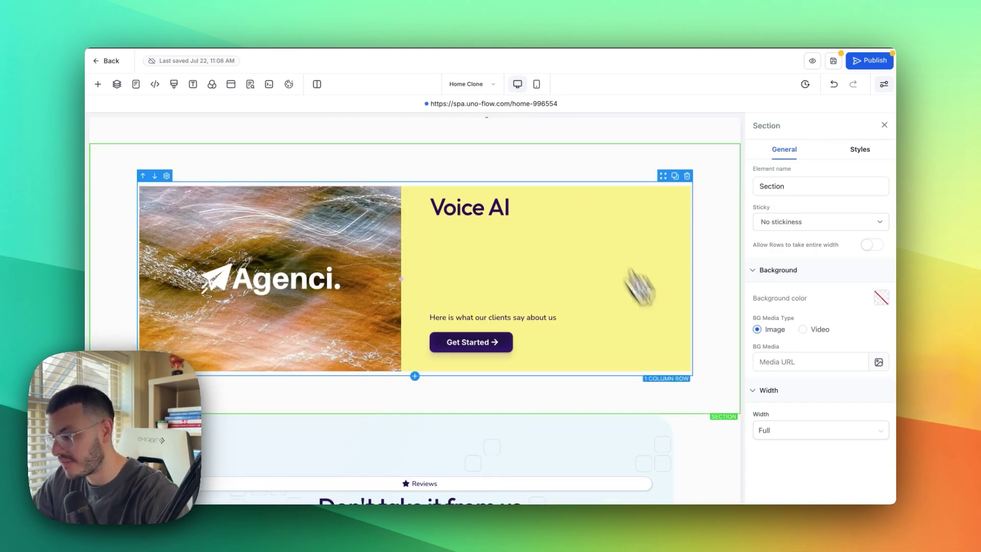
pyautogui.click(620, 189)
pyautogui.click(859, 151)
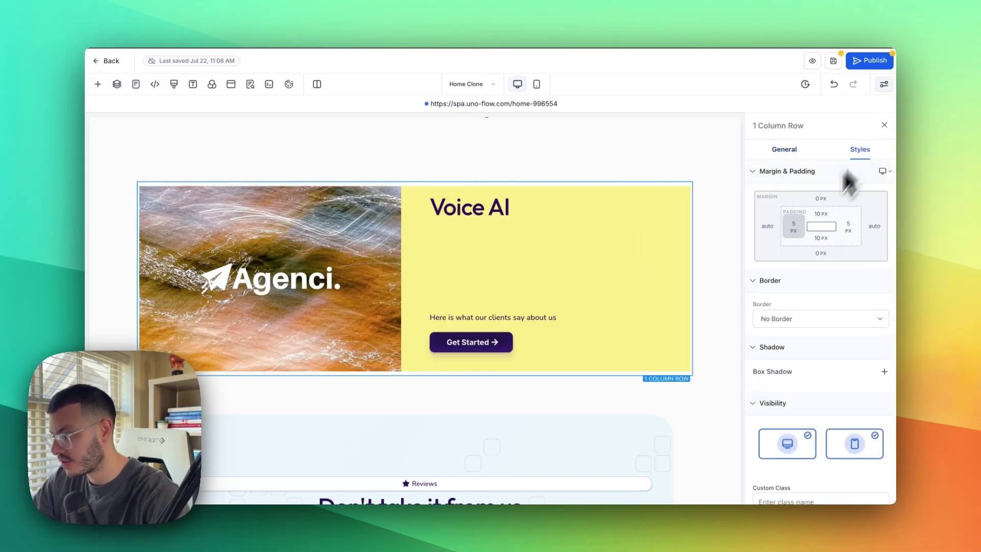
pyautogui.click(823, 254)
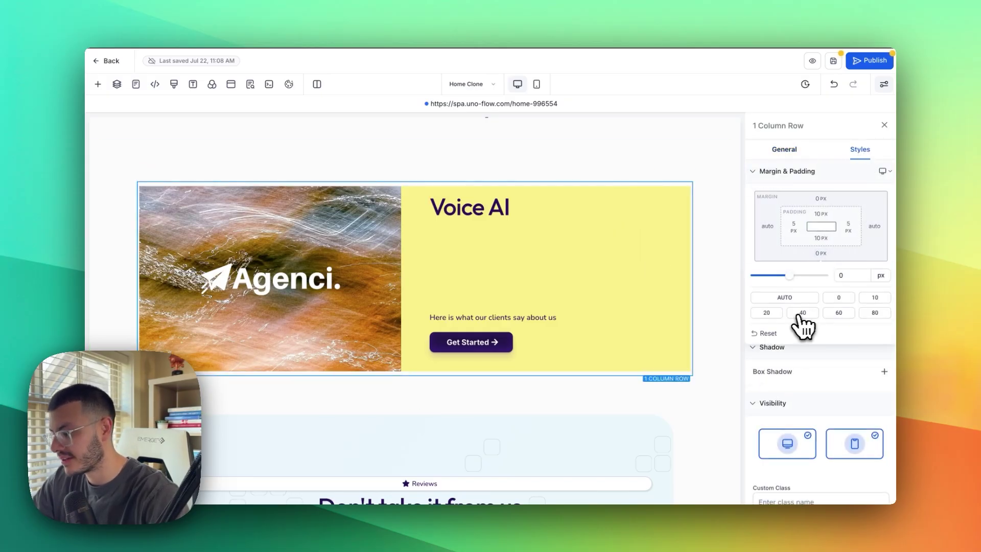
# Duplicate the "Voice AI" card row within its section
pyautogui.moveTo(676, 194)
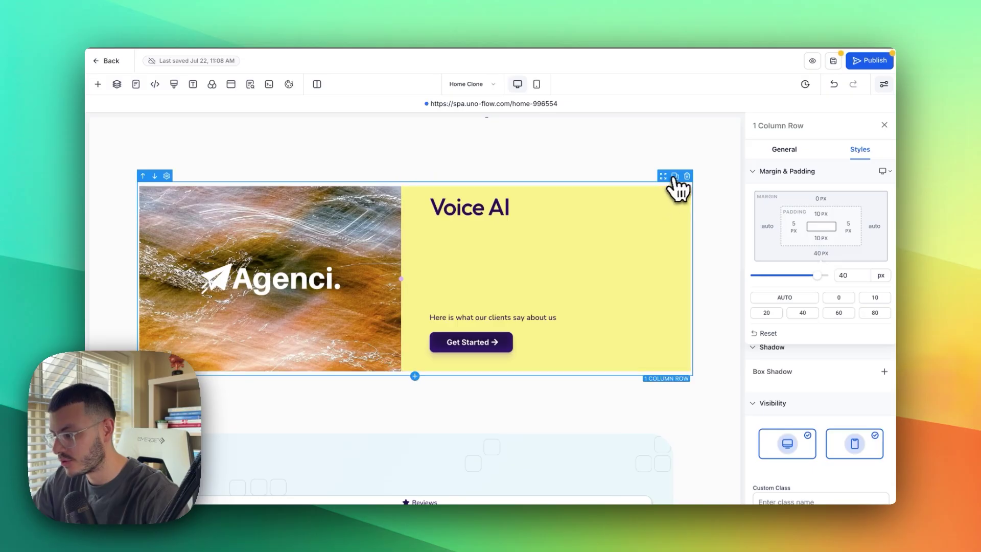
pyautogui.click(676, 176)
pyautogui.scroll(-1, 700, 337)
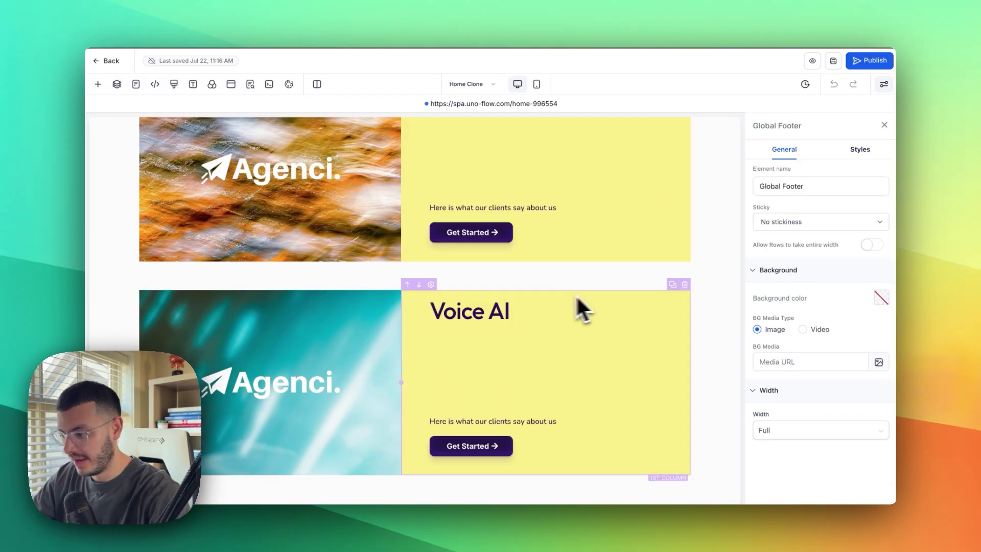
# Set the background color of the duplicated "Voice AI" card's text column to orange
pyautogui.click(560, 296)
pyautogui.click(882, 242)
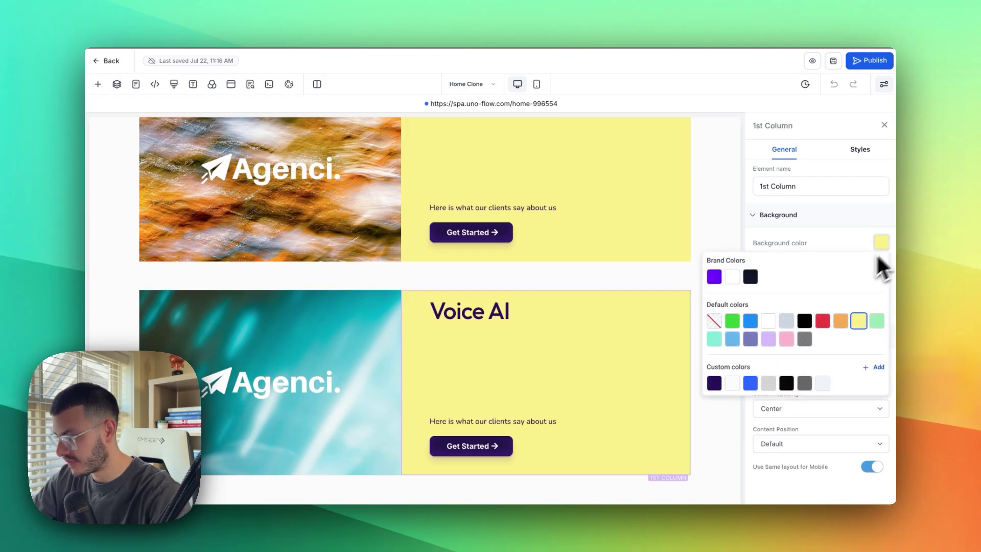
pyautogui.click(841, 321)
pyautogui.click(726, 216)
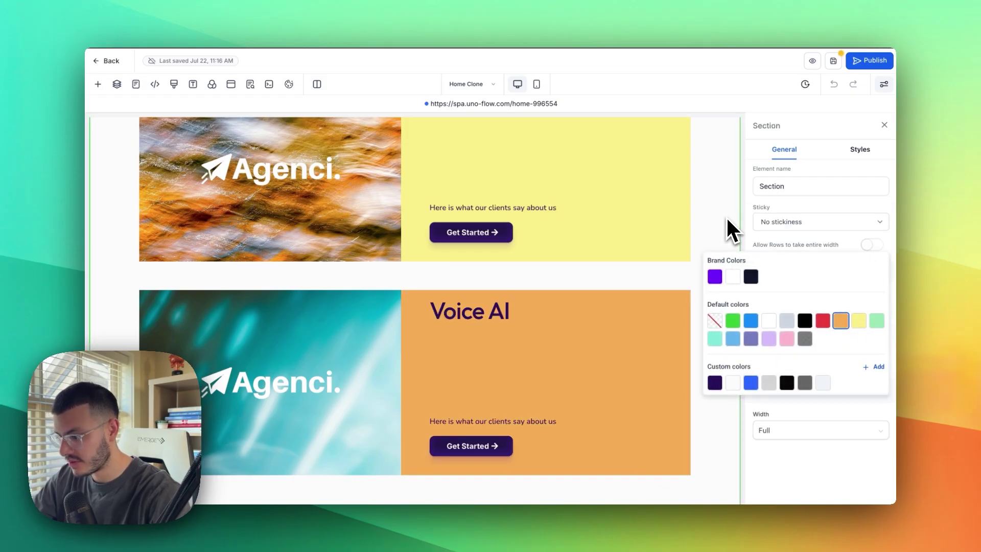
# Give the row of the lower "Voice AI" card a full solid border with a width of 1px
pyautogui.scroll(-1, 728, 222)
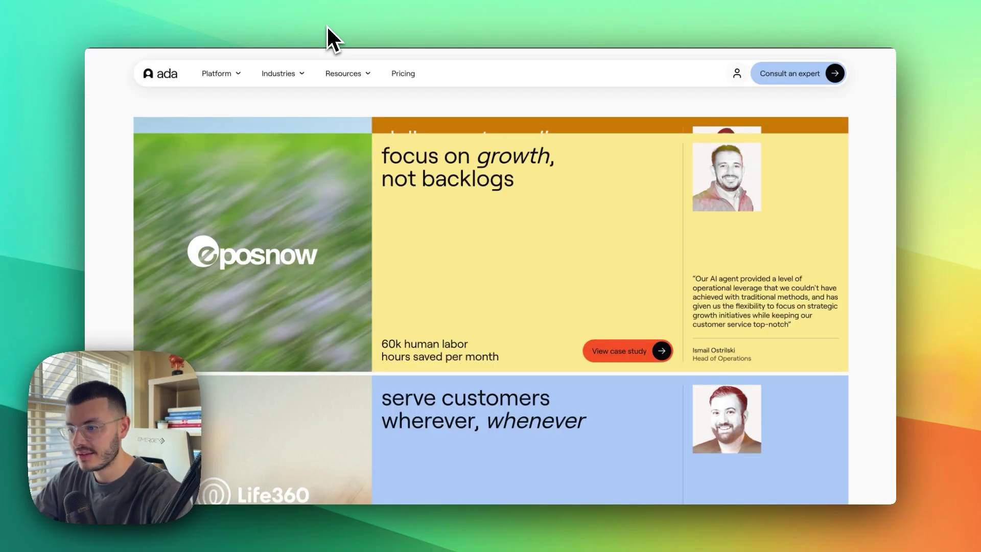
pyautogui.scroll(1, 302, 151)
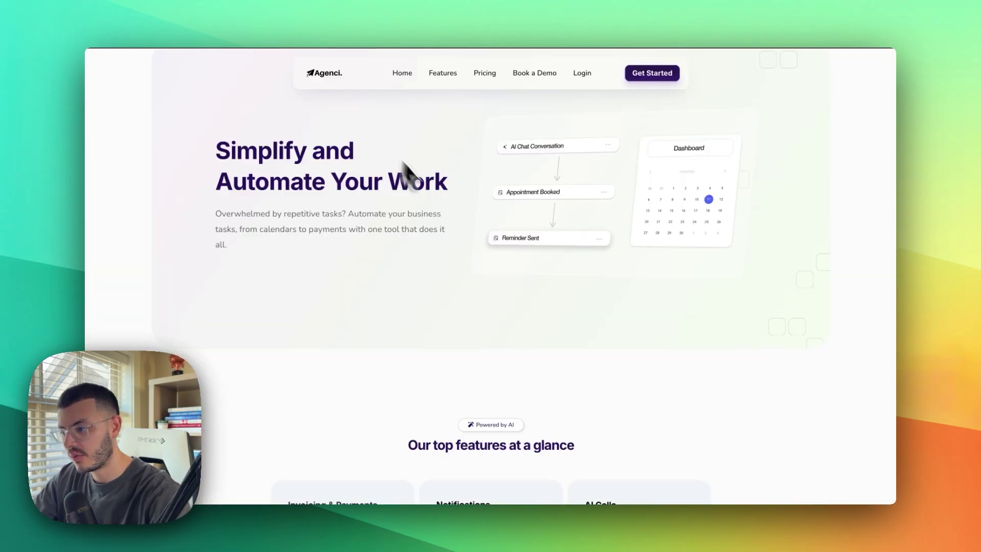
pyautogui.scroll(5, 440, 194)
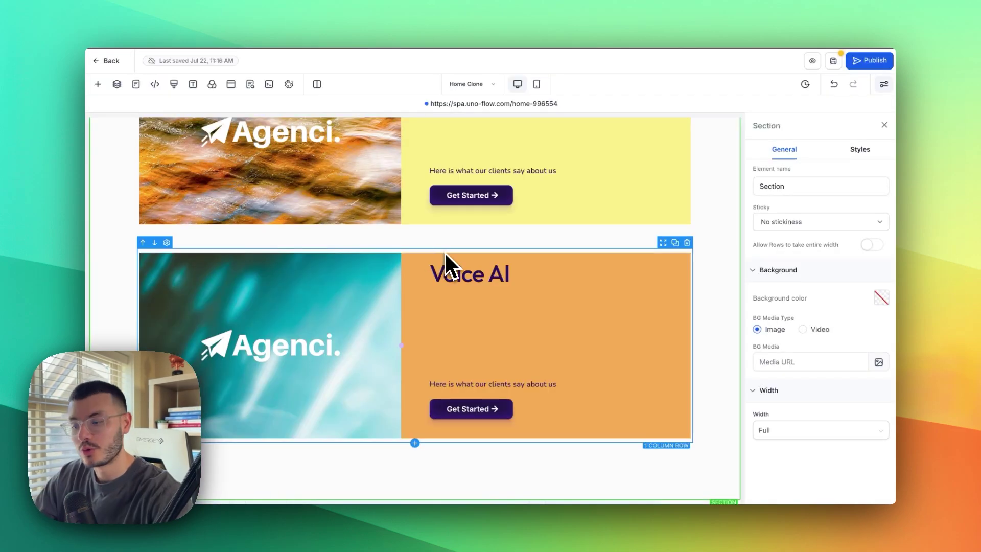
pyautogui.click(446, 250)
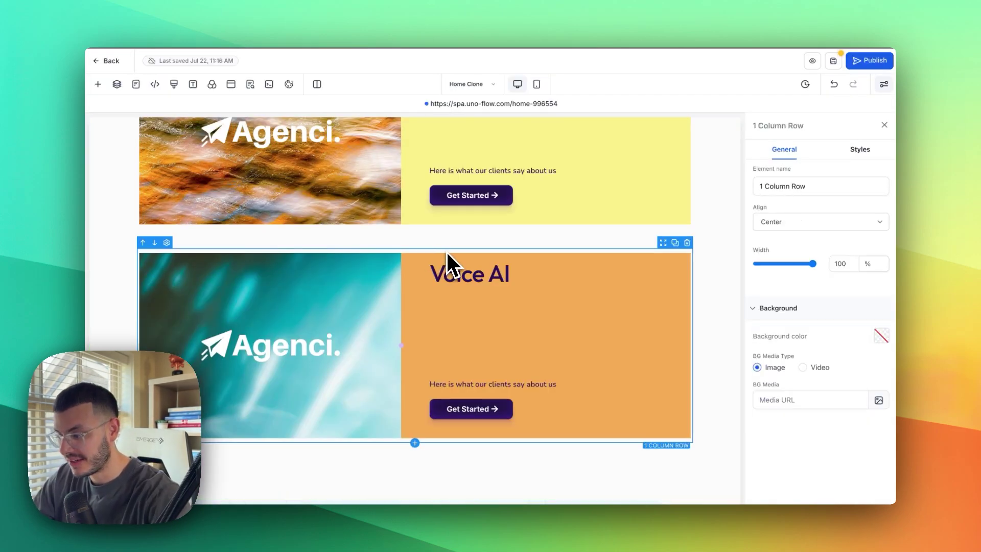
pyautogui.click(860, 150)
pyautogui.click(832, 317)
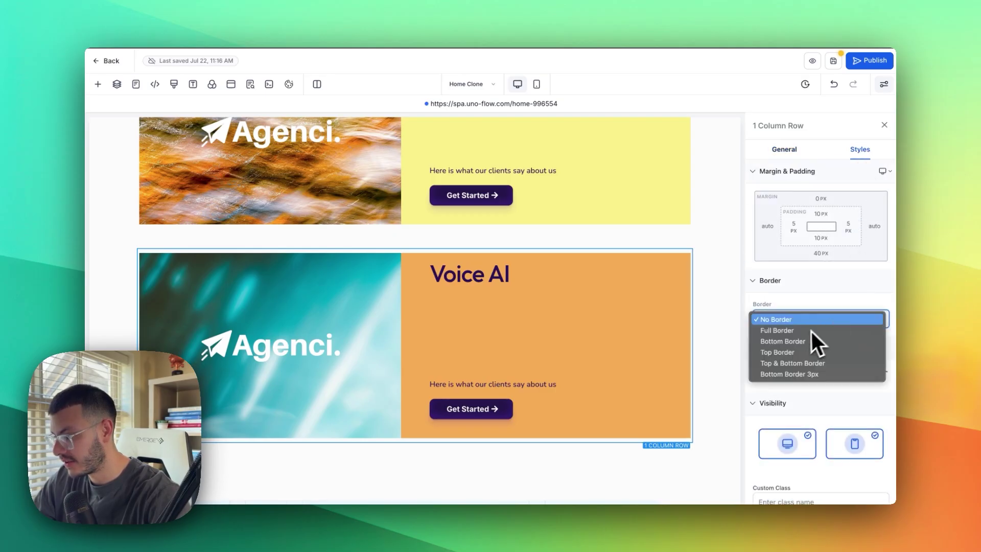
pyautogui.click(811, 331)
pyautogui.scroll(-1, 804, 333)
pyautogui.click(790, 335)
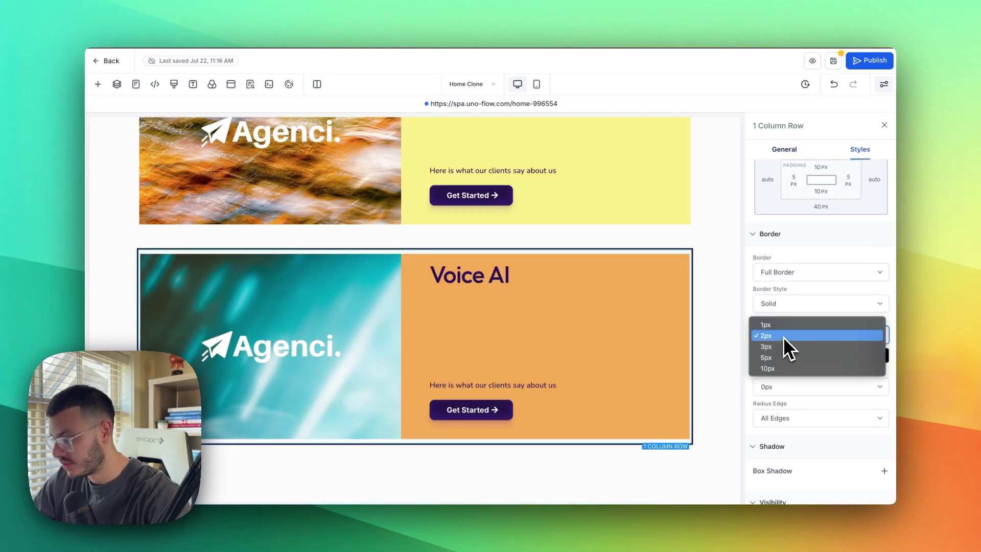
pyautogui.click(782, 326)
# Make the card row's border color transparent and set its border radius to 20px on all edges
pyautogui.click(880, 357)
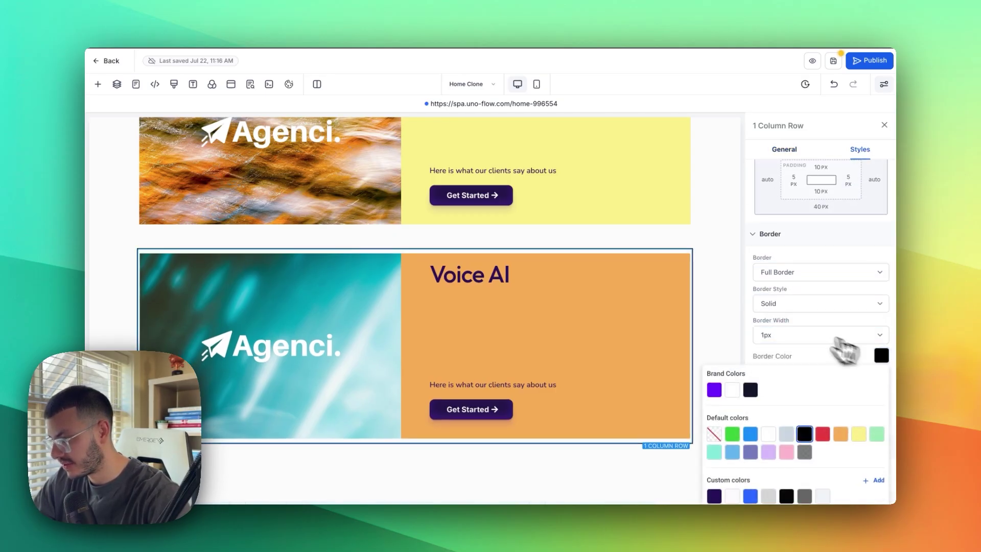
pyautogui.click(719, 433)
pyautogui.click(817, 358)
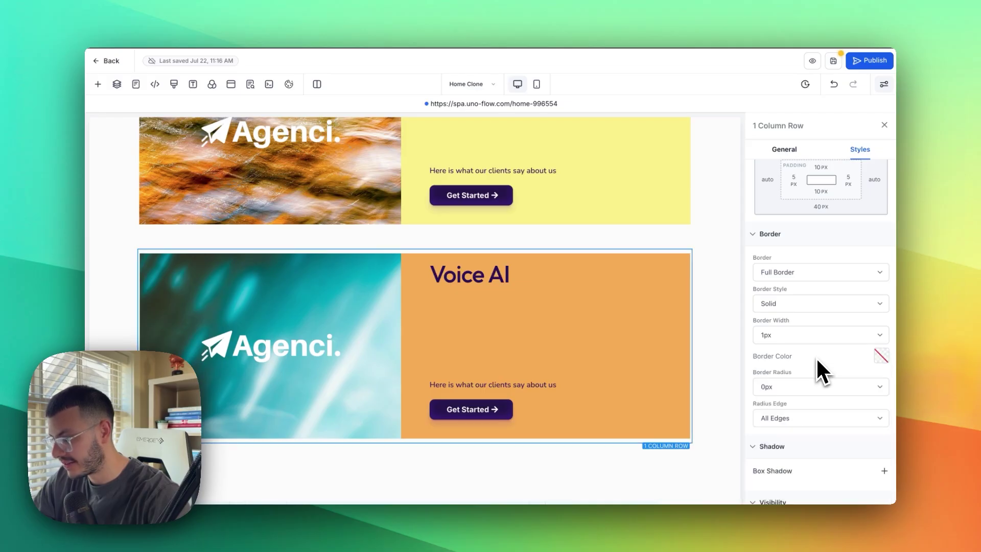
pyautogui.scroll(-1, 802, 356)
pyautogui.click(795, 353)
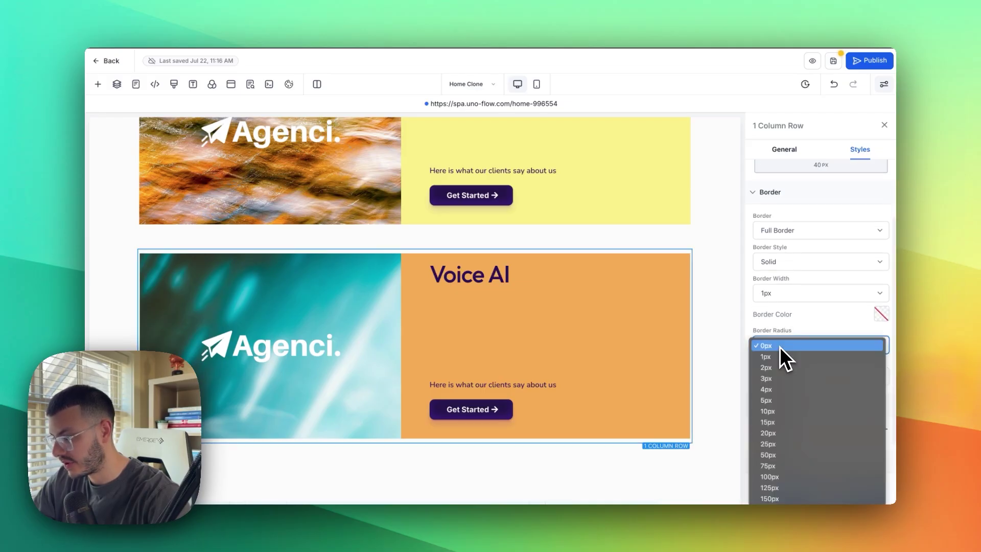
pyautogui.click(782, 438)
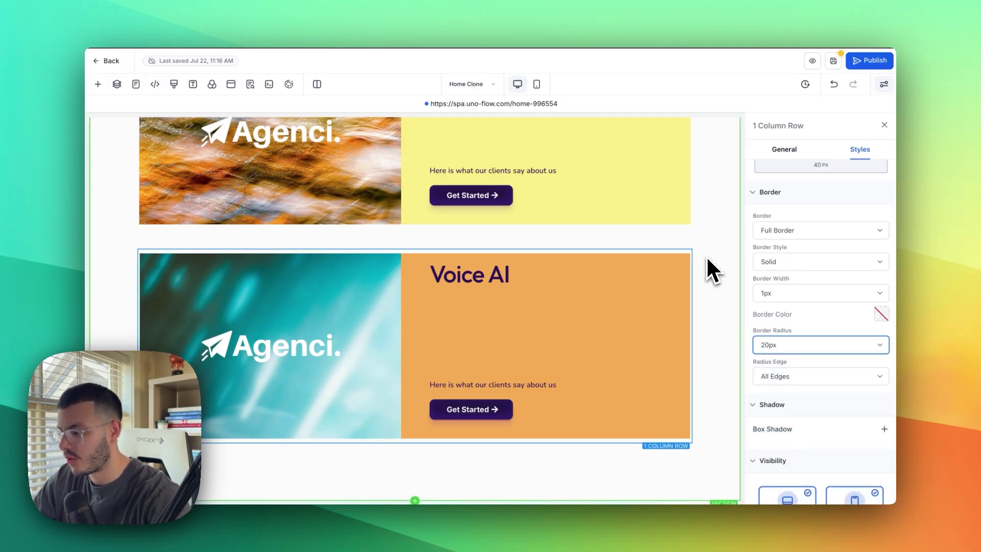
# Set the background color of the lower "Voice AI" card's row to blue
pyautogui.click(695, 248)
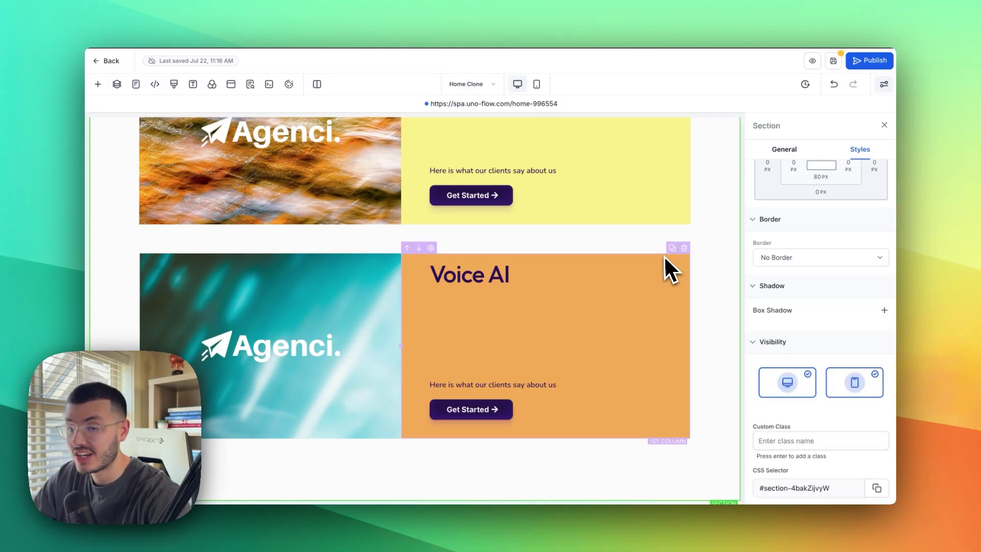
pyautogui.click(619, 254)
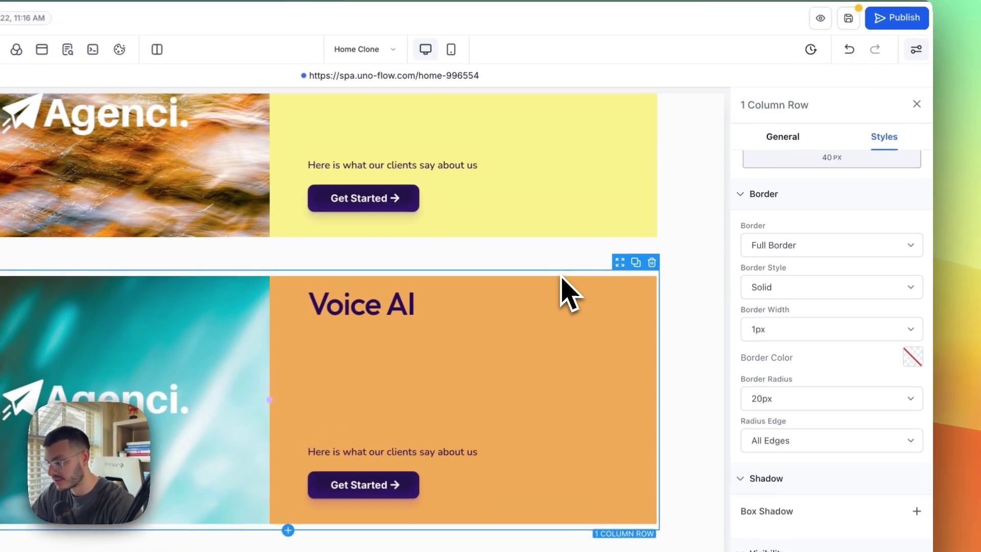
pyautogui.click(562, 284)
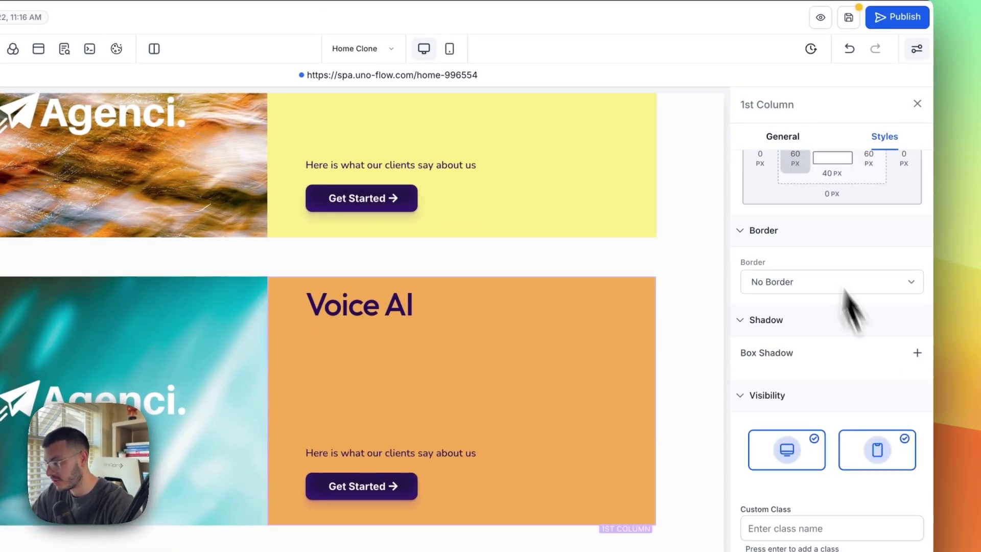
pyautogui.click(769, 145)
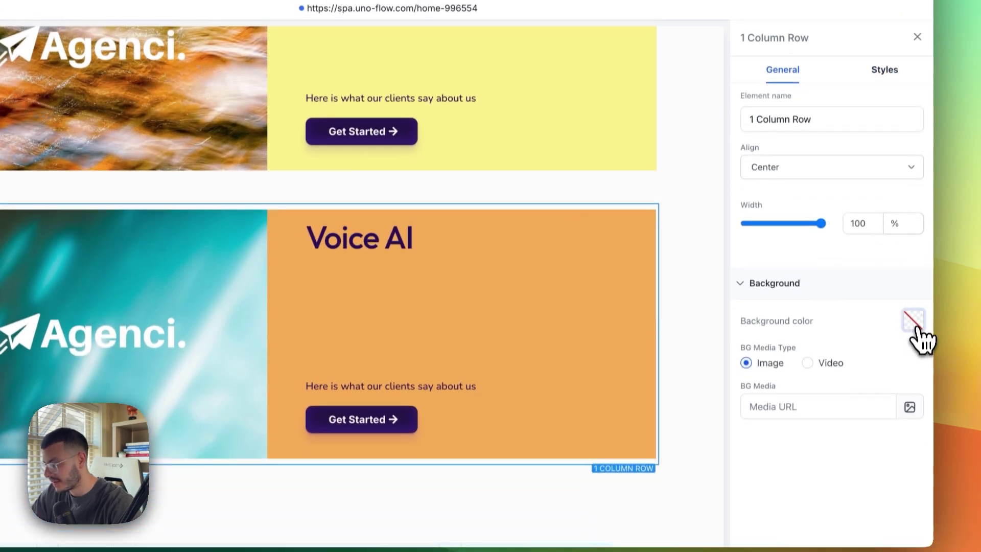
pyautogui.click(914, 387)
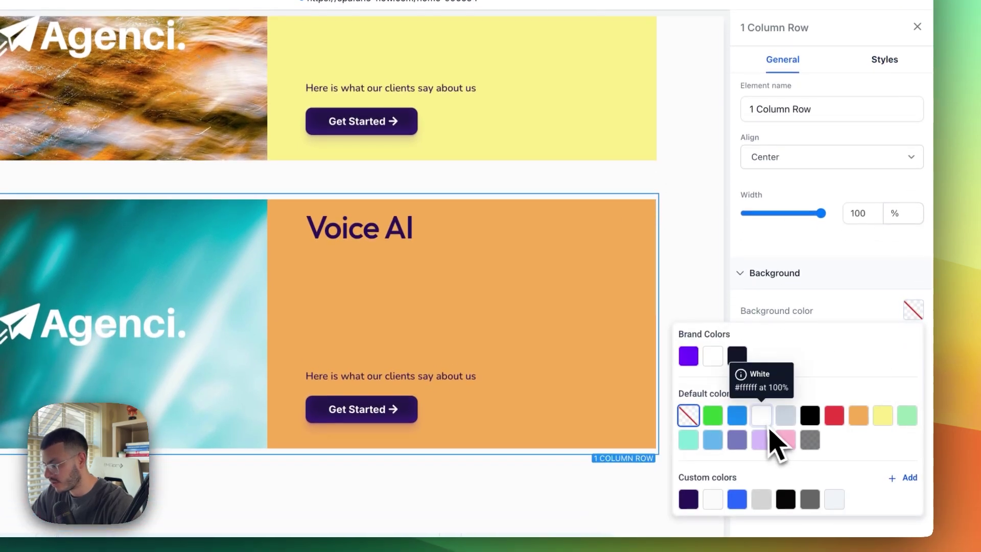
pyautogui.click(738, 416)
pyautogui.click(703, 233)
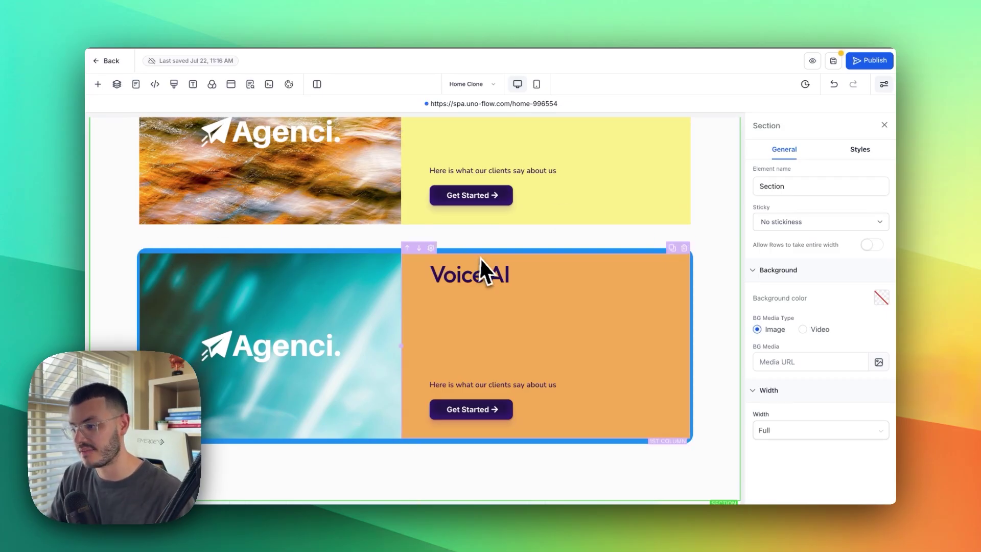
# Make the lower card's text column background transparent and set the background color of its row to orange
pyautogui.click(531, 256)
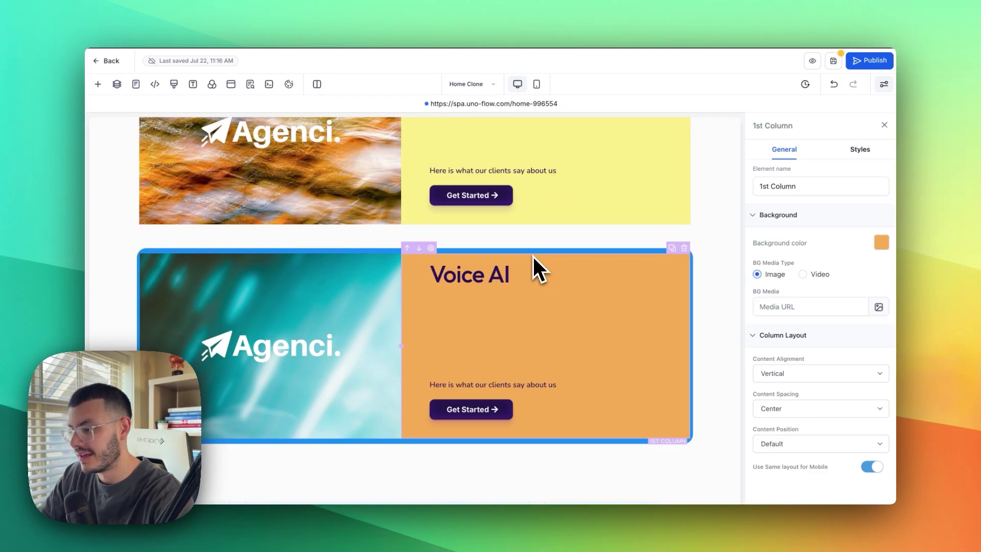
pyautogui.click(880, 244)
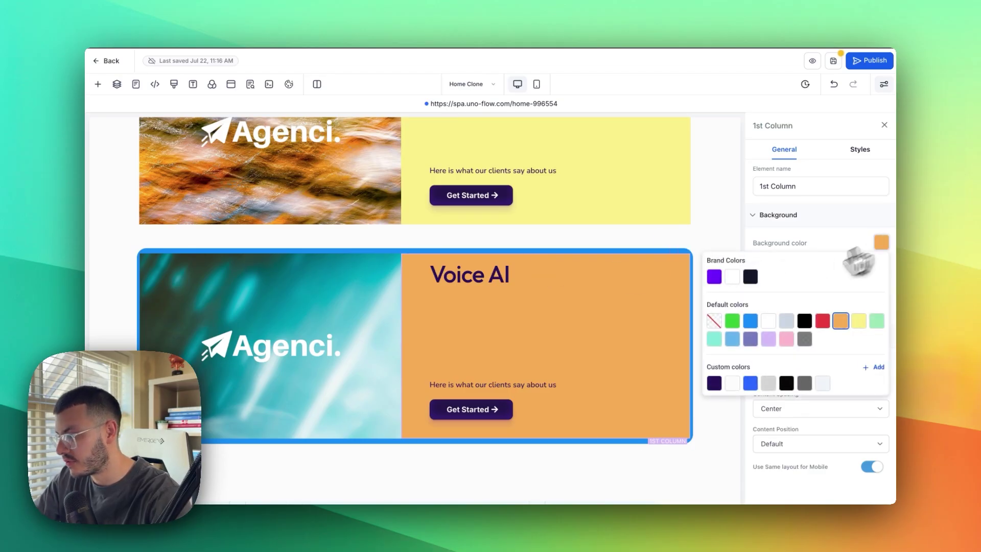
pyautogui.click(715, 322)
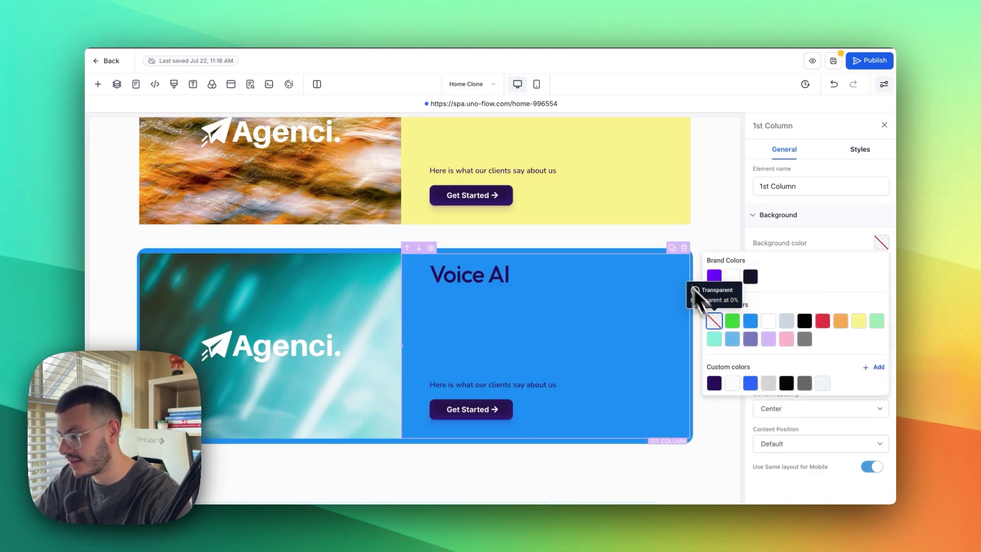
pyautogui.click(640, 253)
pyautogui.click(883, 337)
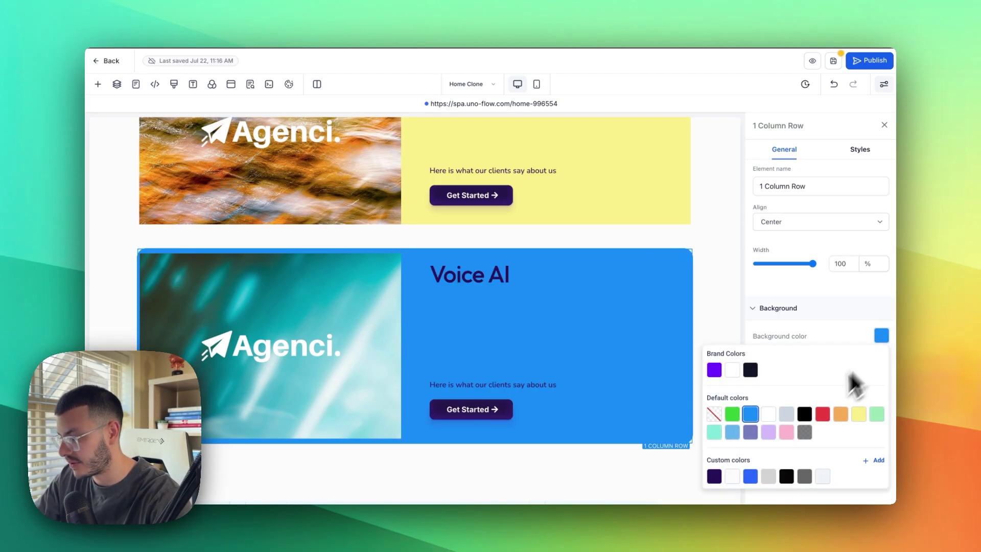
pyautogui.click(841, 414)
# Delete the upper "Voice AI" card row with the yellow text column
pyautogui.scroll(3, 718, 255)
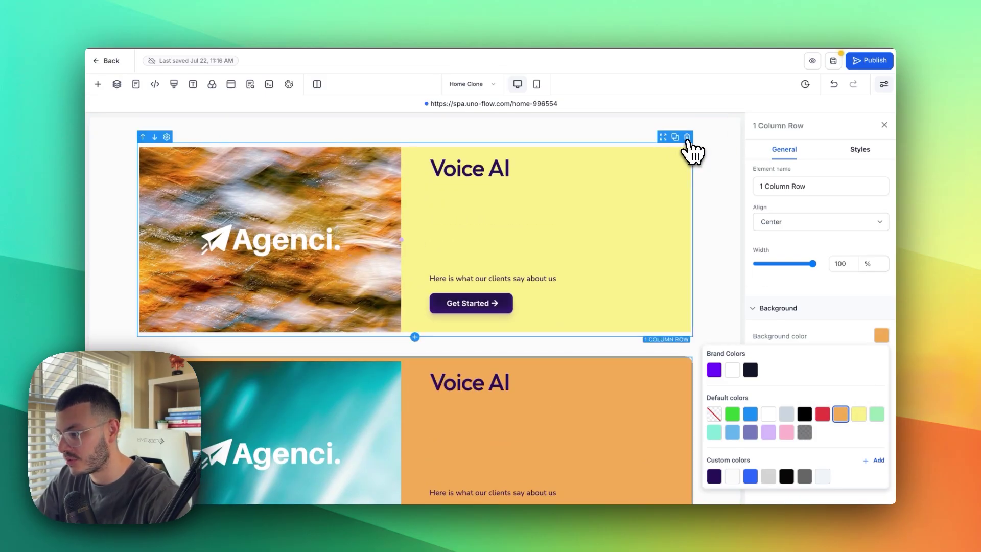
pyautogui.click(688, 138)
# Compare the remaining "Voice AI" card and its heading section with the stacked case study cards on Ada's homepage
pyautogui.scroll(-3, 672, 284)
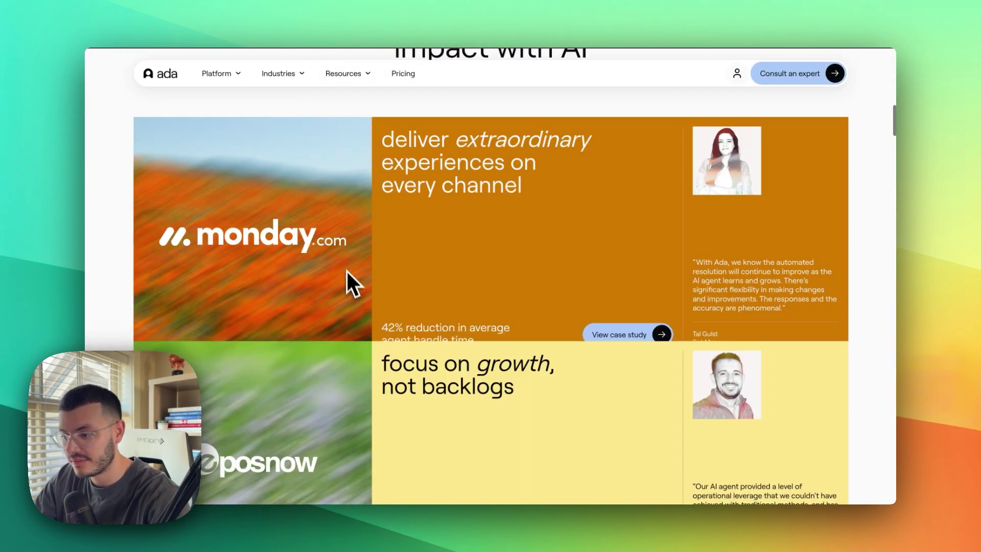
pyautogui.scroll(1, 246, 205)
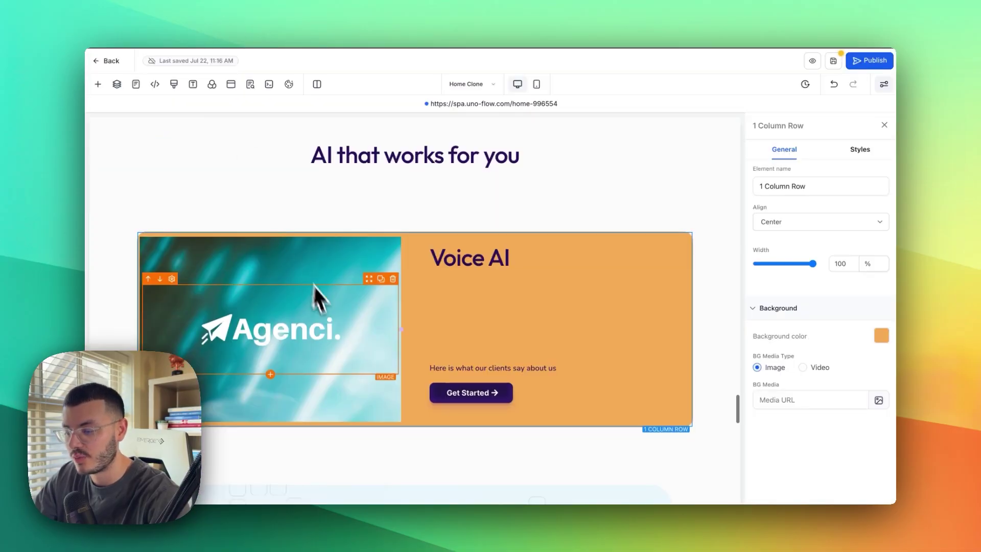
pyautogui.scroll(-1, 270, 231)
pyautogui.scroll(10, 249, 207)
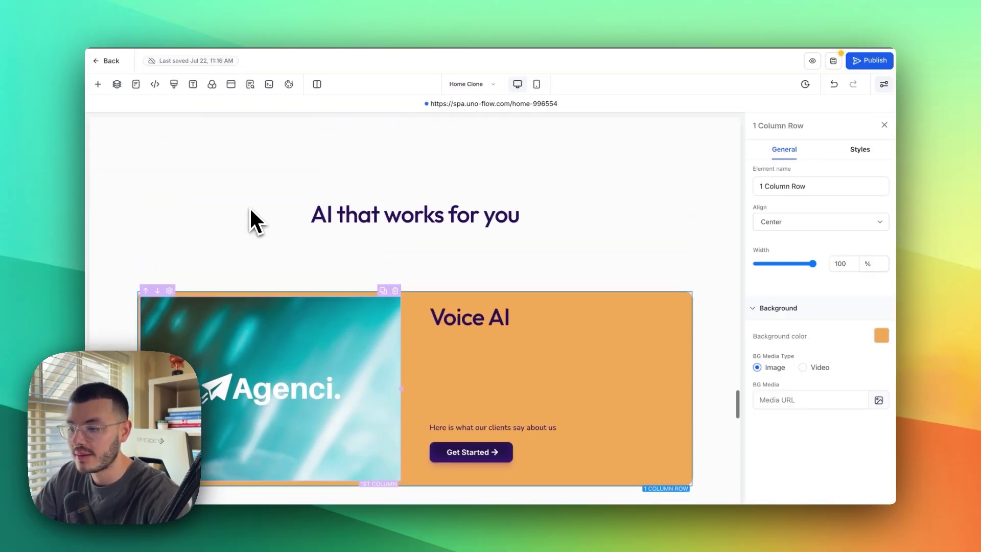
pyautogui.scroll(-12, 175, 154)
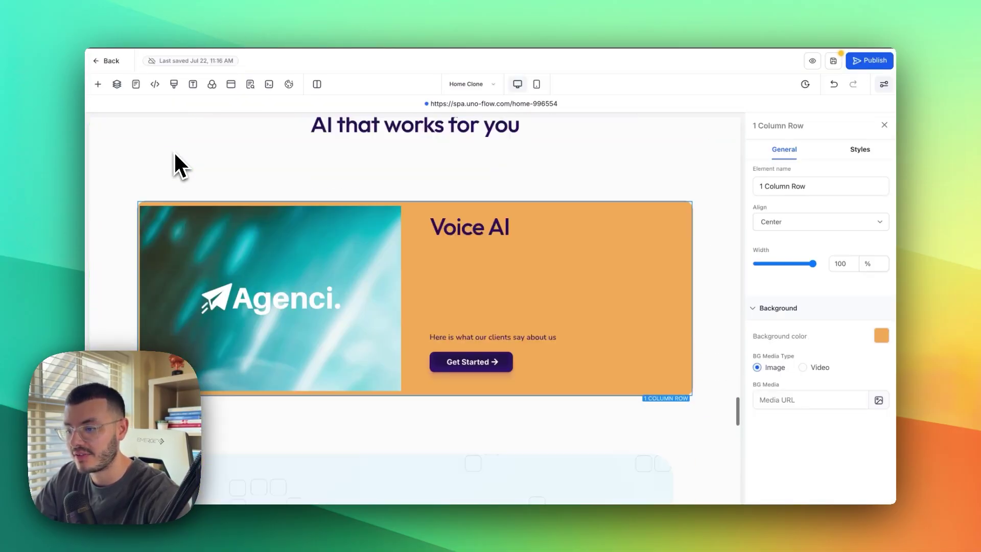
pyautogui.scroll(1, 175, 164)
pyautogui.scroll(1, 194, 173)
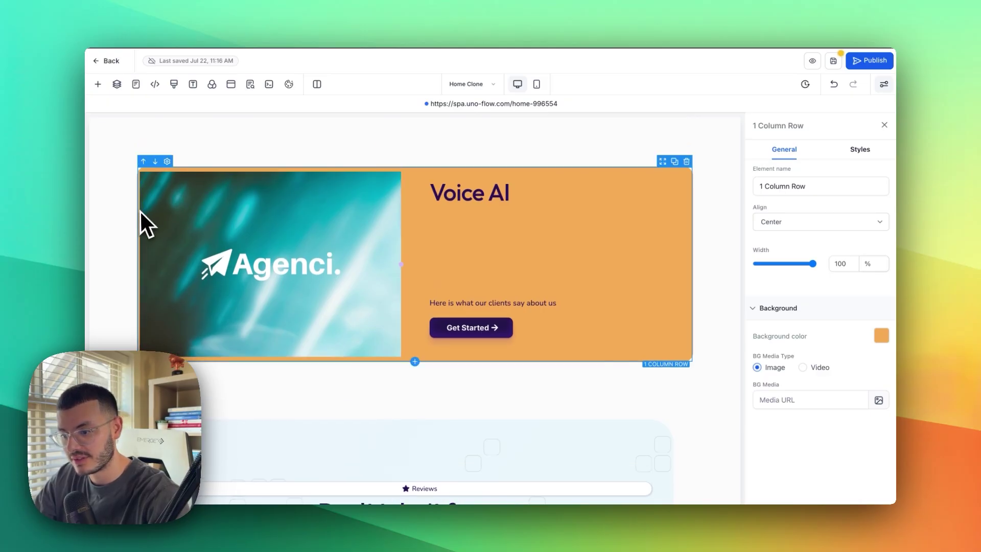
# Set the top, bottom and left padding of the orange "Voice AI" card's row to 0 px
pyautogui.click(417, 144)
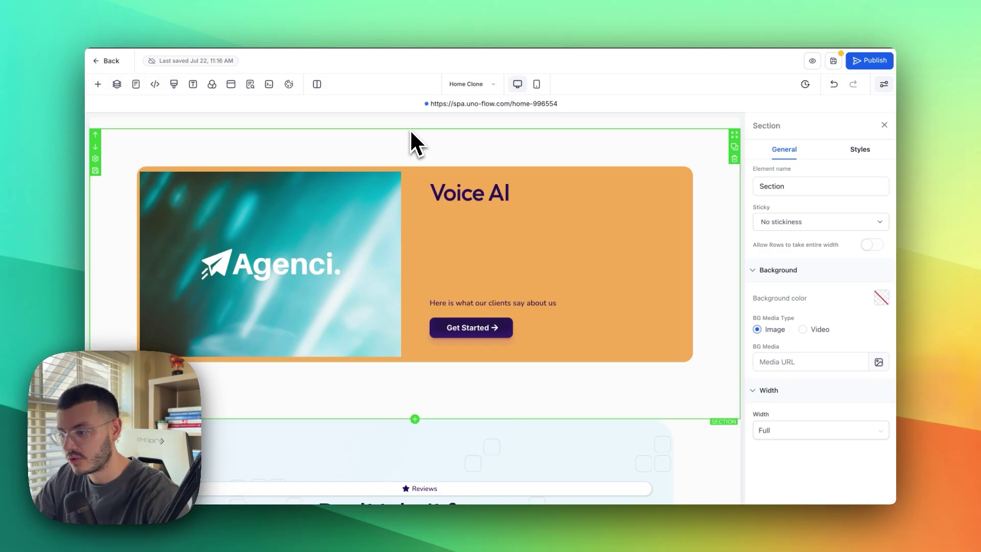
pyautogui.click(358, 177)
pyautogui.click(860, 149)
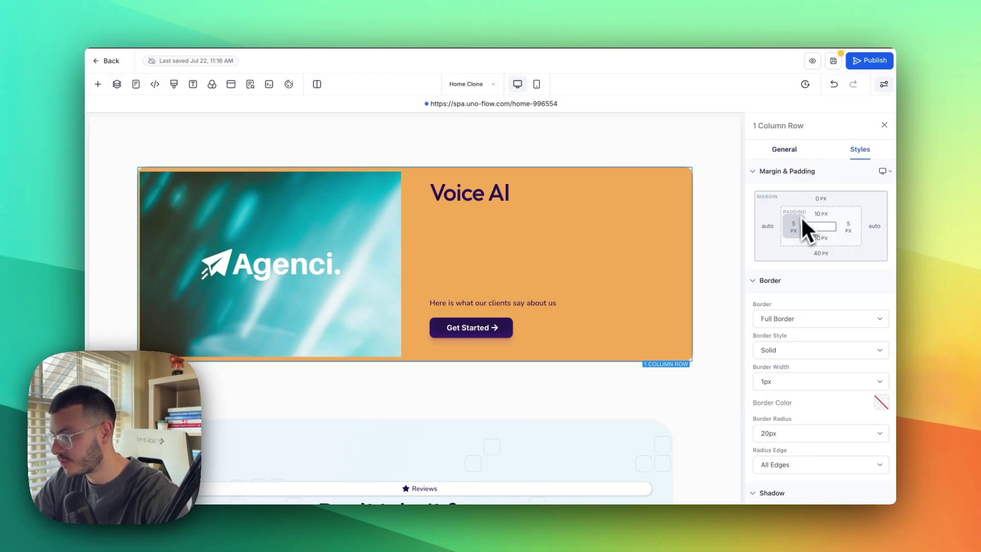
pyautogui.click(824, 215)
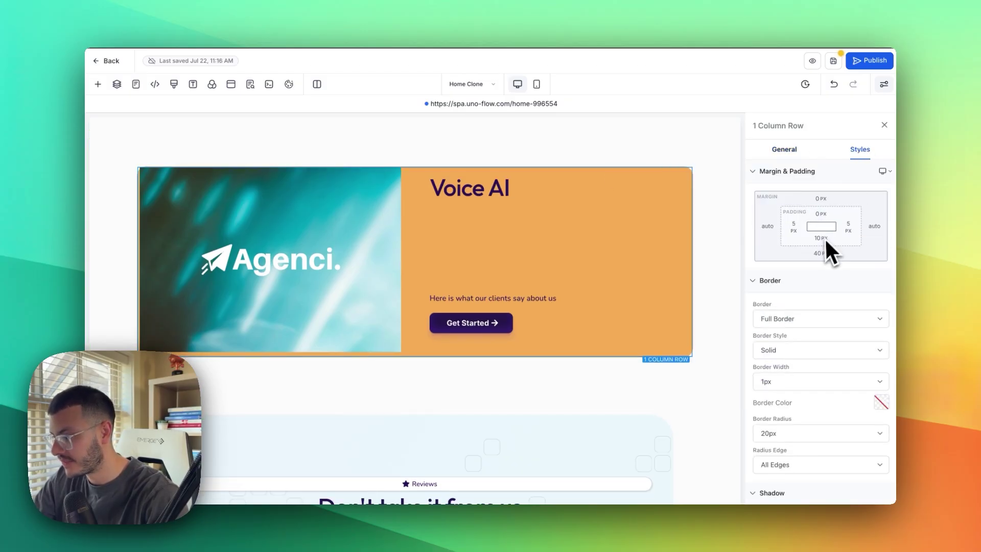
pyautogui.click(821, 238)
pyautogui.click(767, 283)
pyautogui.click(793, 230)
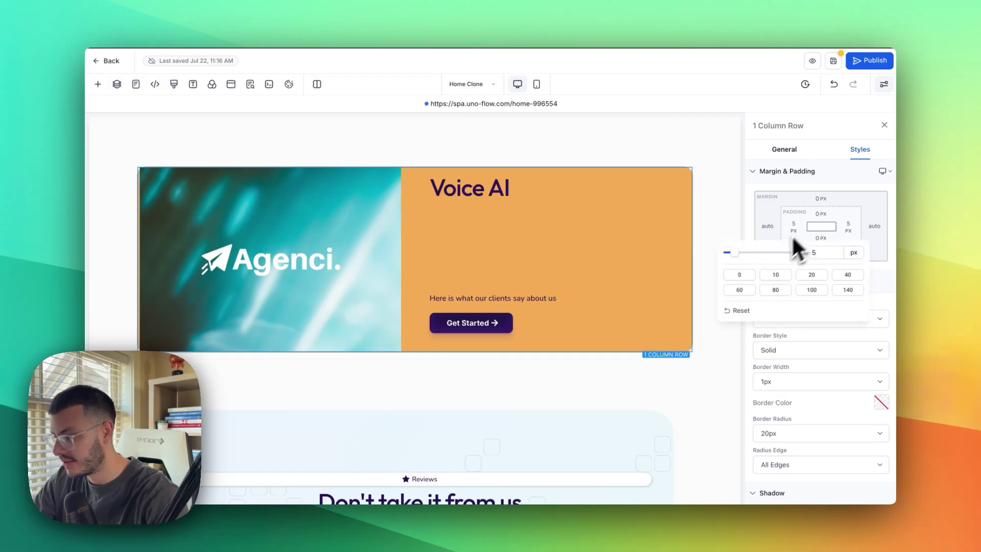
pyautogui.click(739, 276)
pyautogui.click(232, 156)
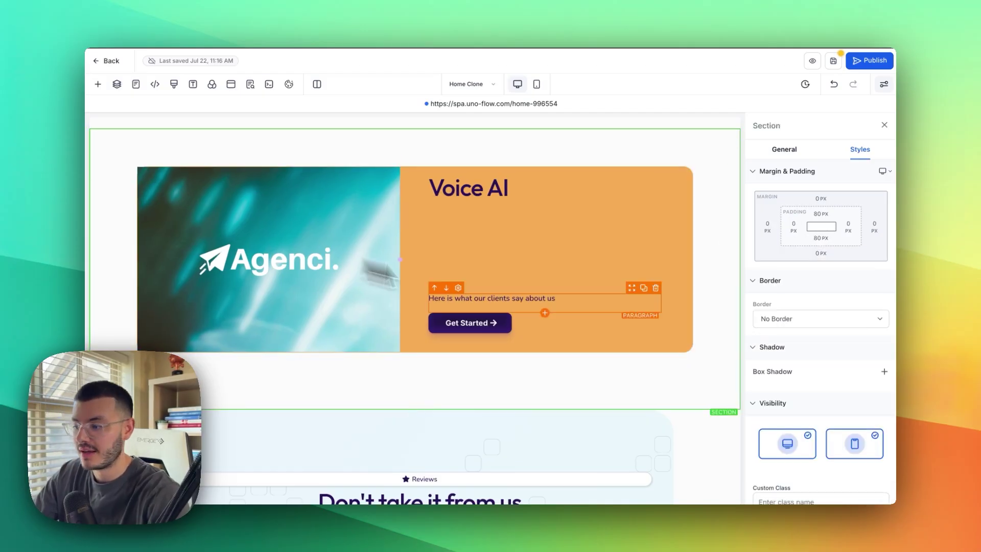
# Give the orange card's image column a full, solid 1px border with a transparent color
pyautogui.click(347, 342)
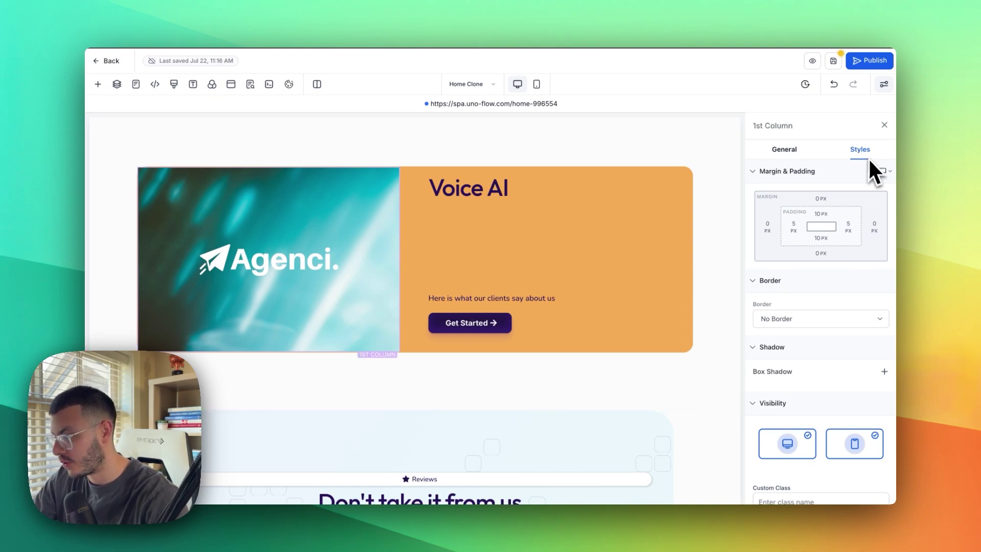
pyautogui.click(787, 321)
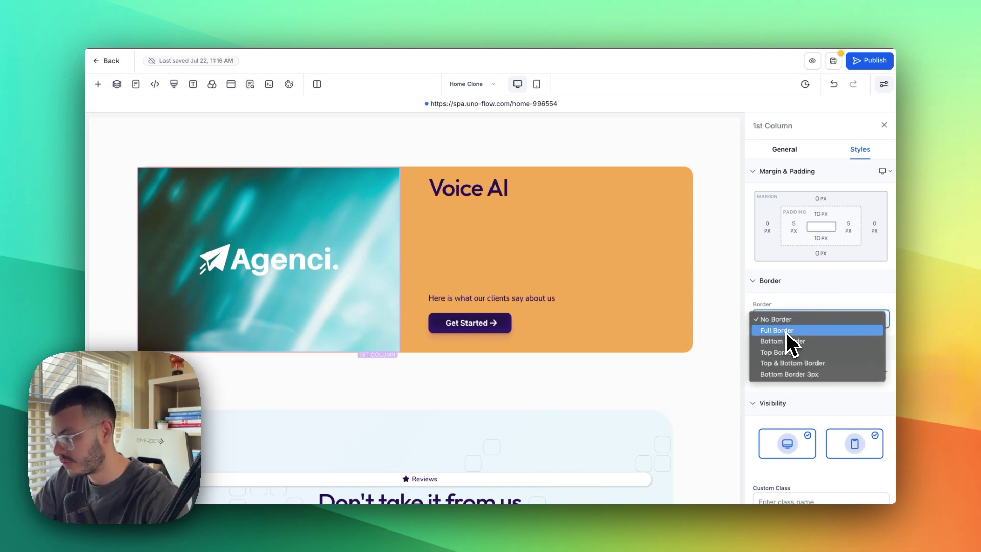
pyautogui.click(786, 331)
pyautogui.click(777, 384)
pyautogui.click(775, 373)
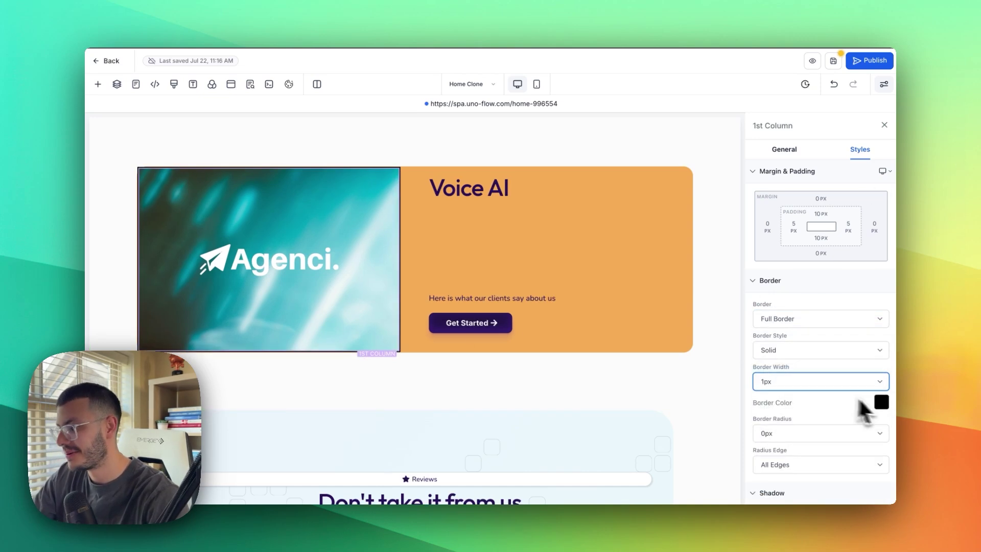
pyautogui.click(881, 402)
pyautogui.click(714, 319)
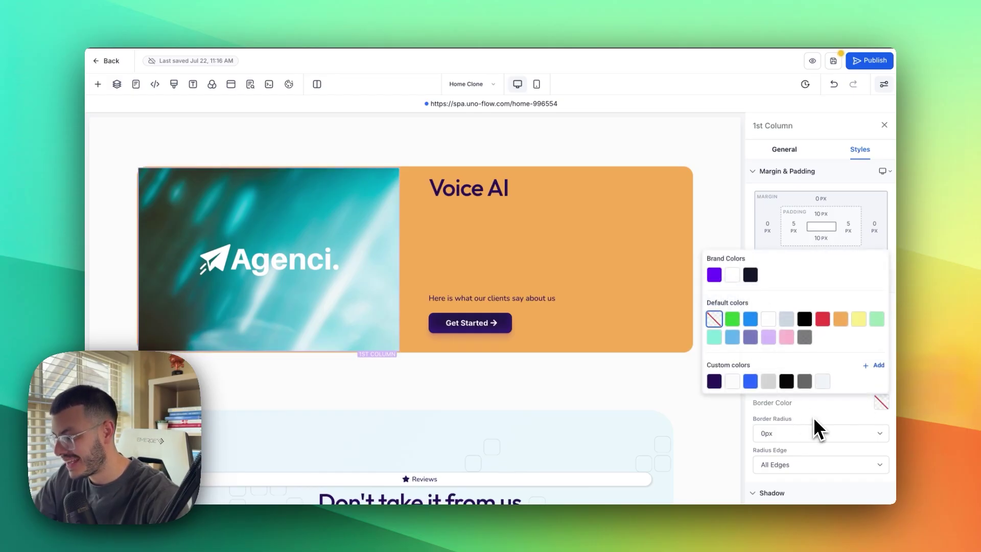
# Set the border radius of the orange card's image column to 20px on all edges
pyautogui.scroll(-1, 812, 416)
pyautogui.click(796, 401)
pyautogui.moveTo(779, 502)
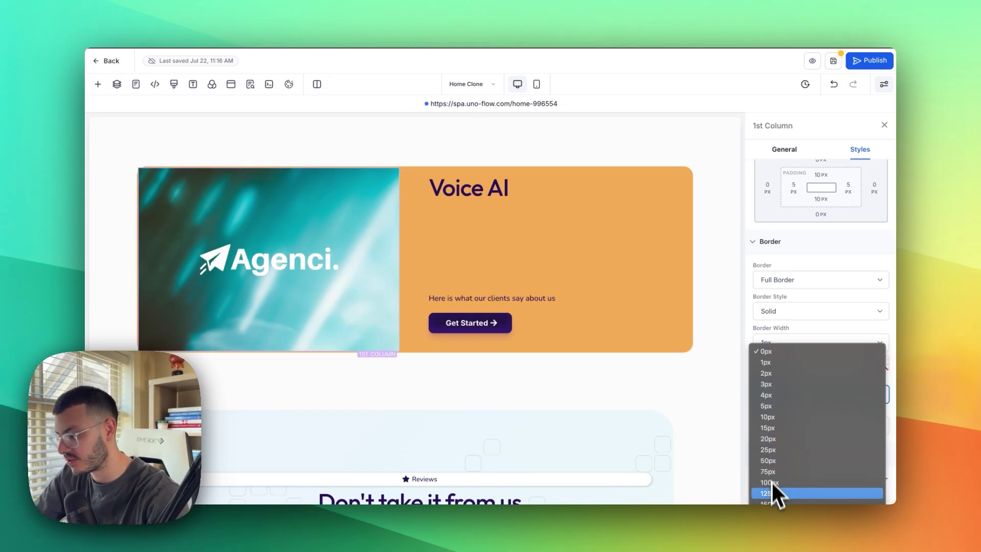
pyautogui.click(774, 439)
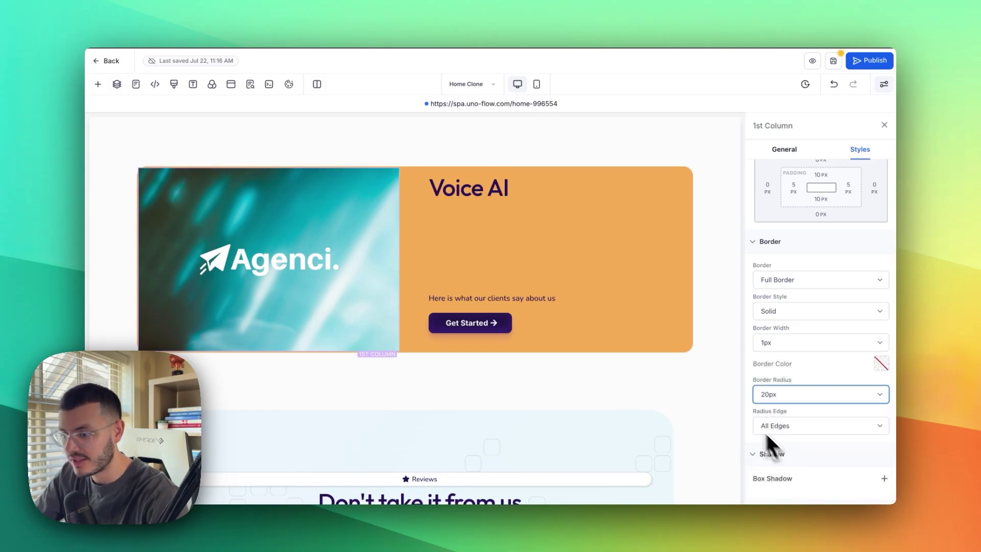
# Widen the image column of the orange "Voice AI" card, narrowing the text column beside it
pyautogui.click(514, 149)
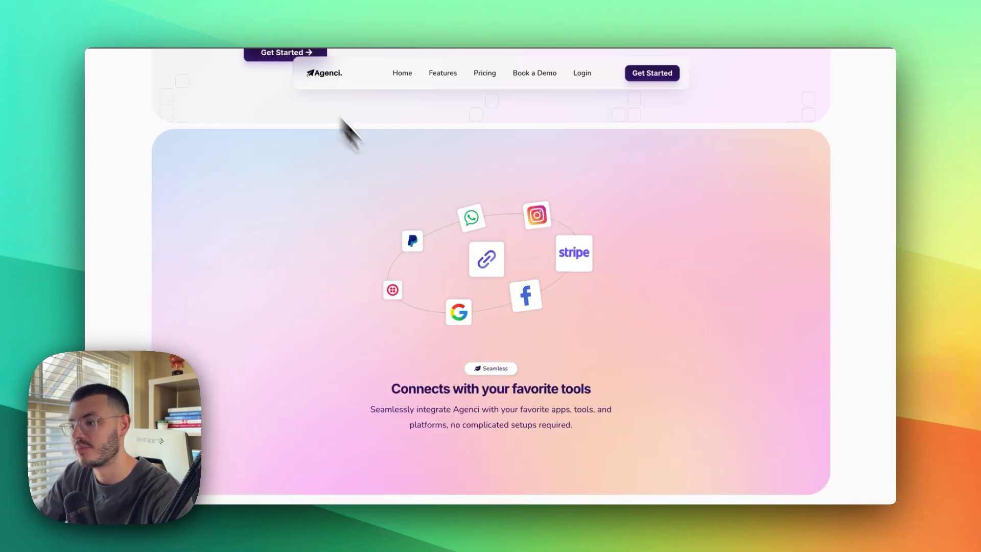
pyautogui.scroll(6, 418, 193)
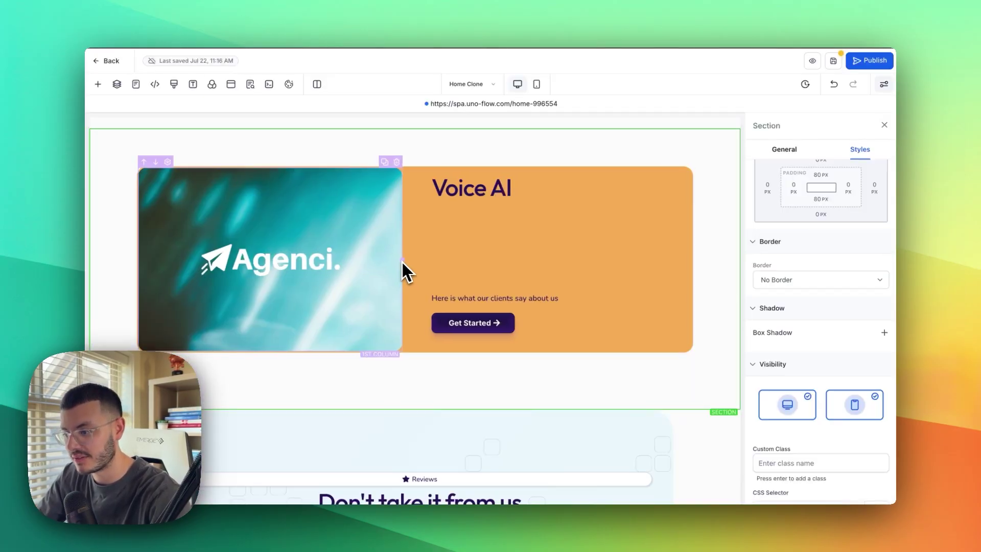
pyautogui.moveTo(401, 261); pyautogui.dragTo(434, 260)
pyautogui.click(513, 151)
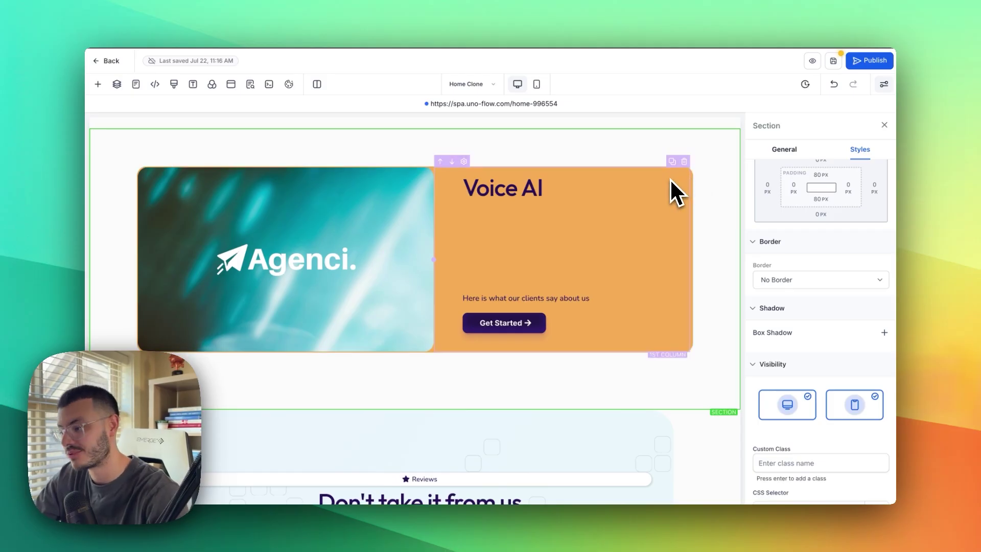
# Set the top margin of the orange card's text column to 20 px
pyautogui.click(586, 172)
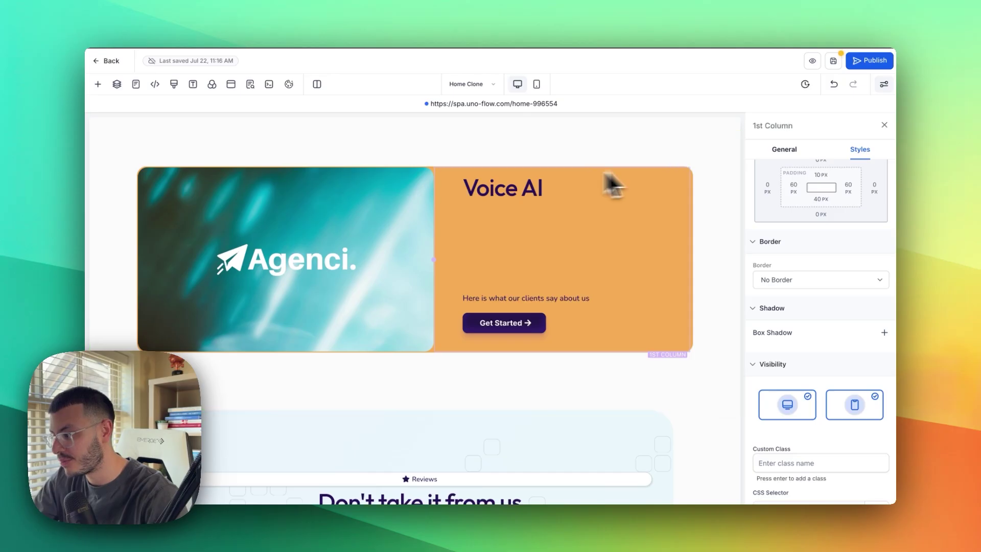
pyautogui.click(821, 190)
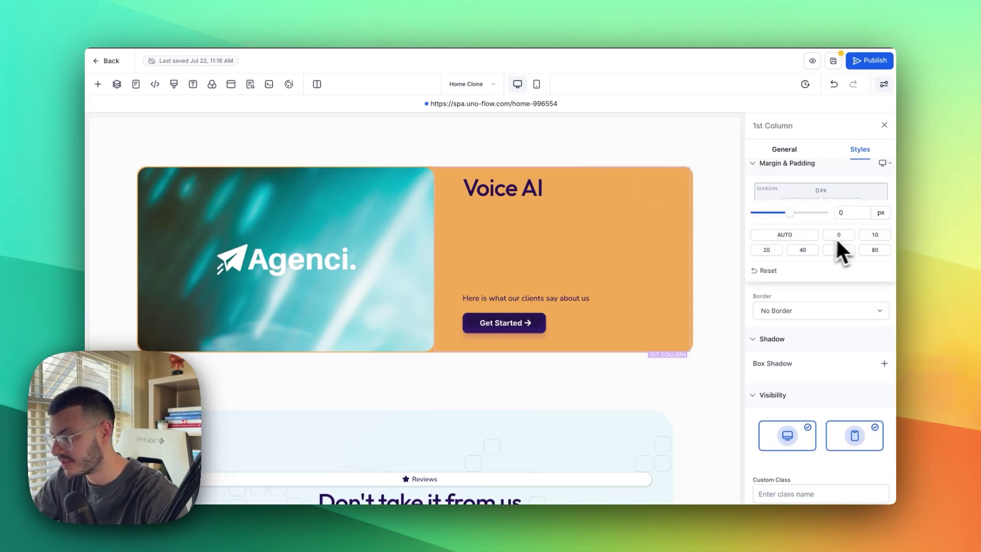
pyautogui.click(776, 250)
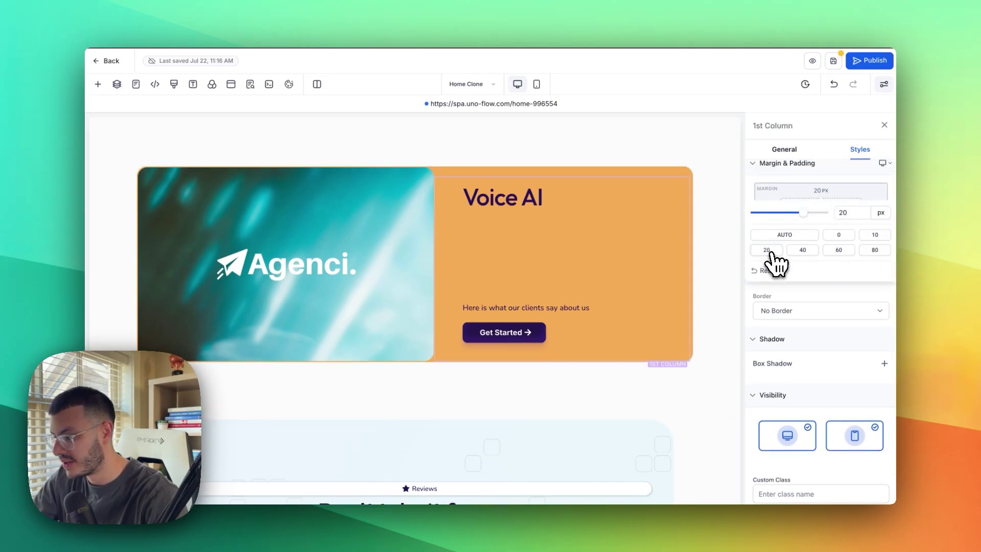
pyautogui.click(621, 173)
pyautogui.click(615, 180)
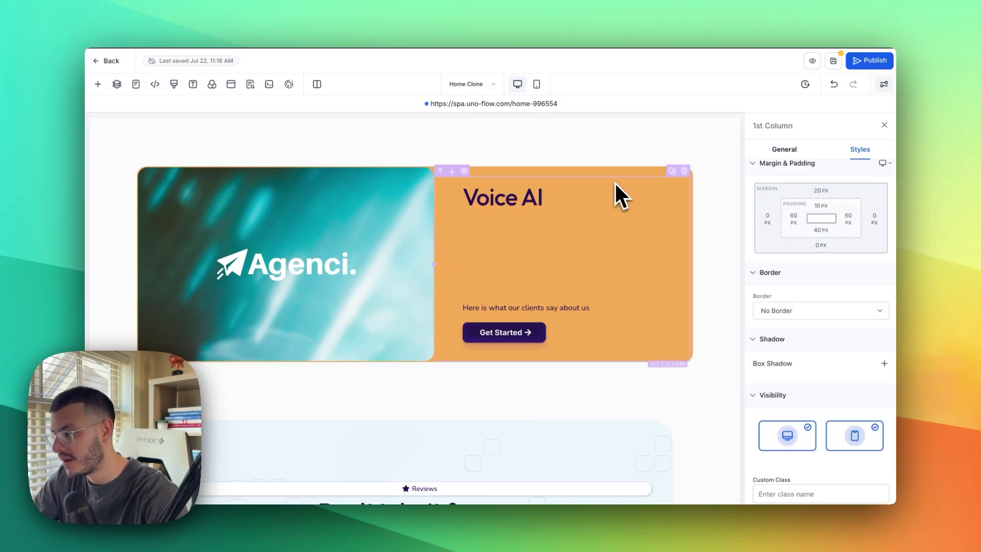
# Duplicate the orange "Voice AI" card row three times to form a stack of cards
pyautogui.click(673, 169)
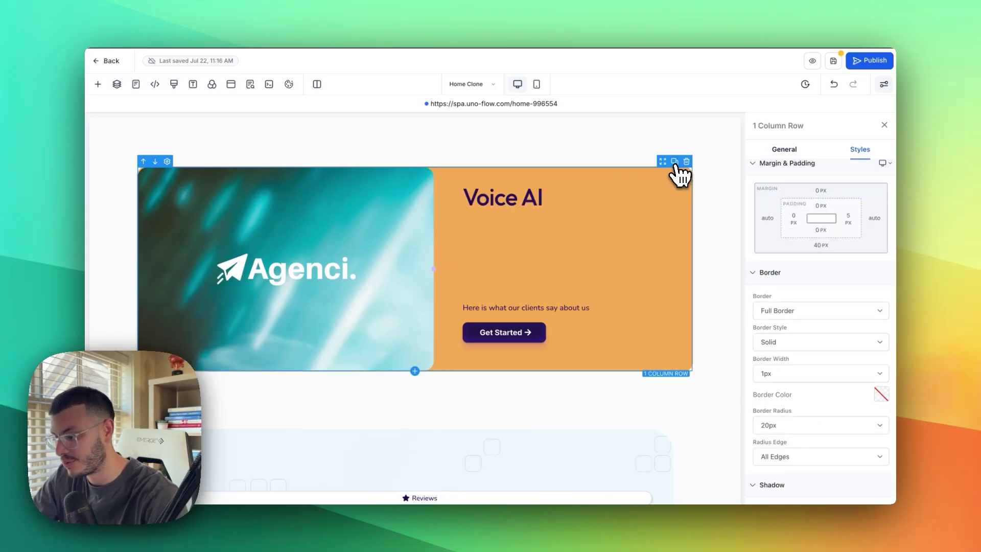
pyautogui.click(675, 161)
pyautogui.scroll(-4, 661, 247)
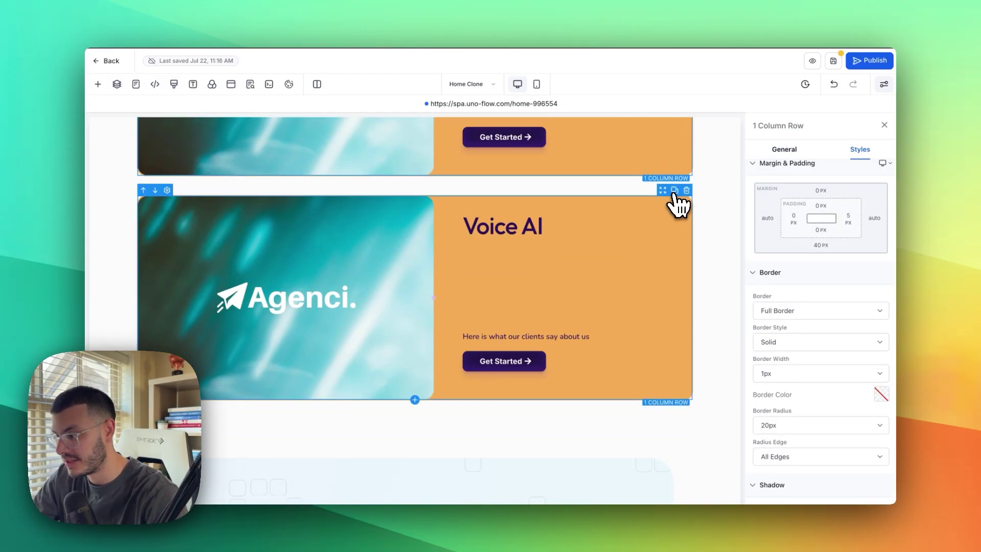
pyautogui.click(675, 189)
pyautogui.scroll(-3, 667, 240)
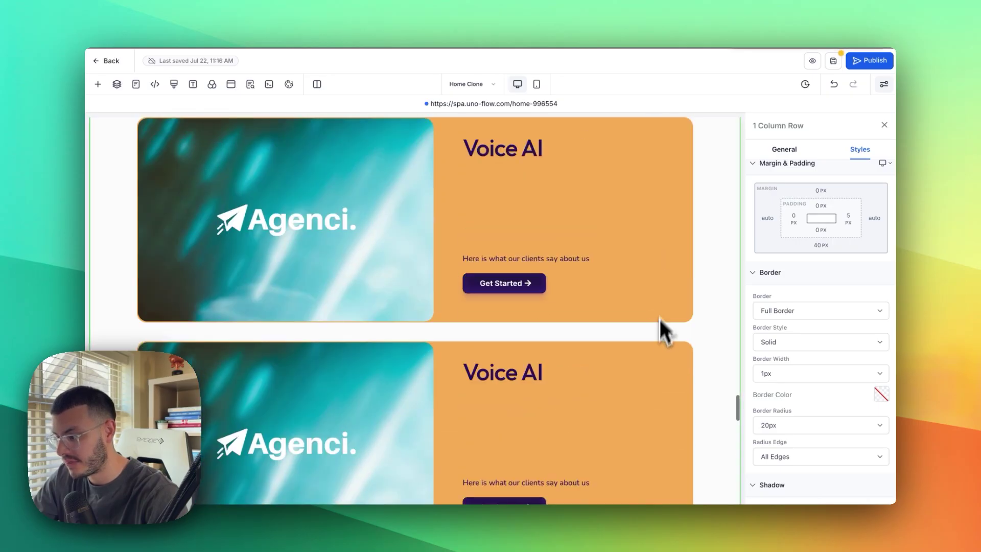
pyautogui.click(675, 336)
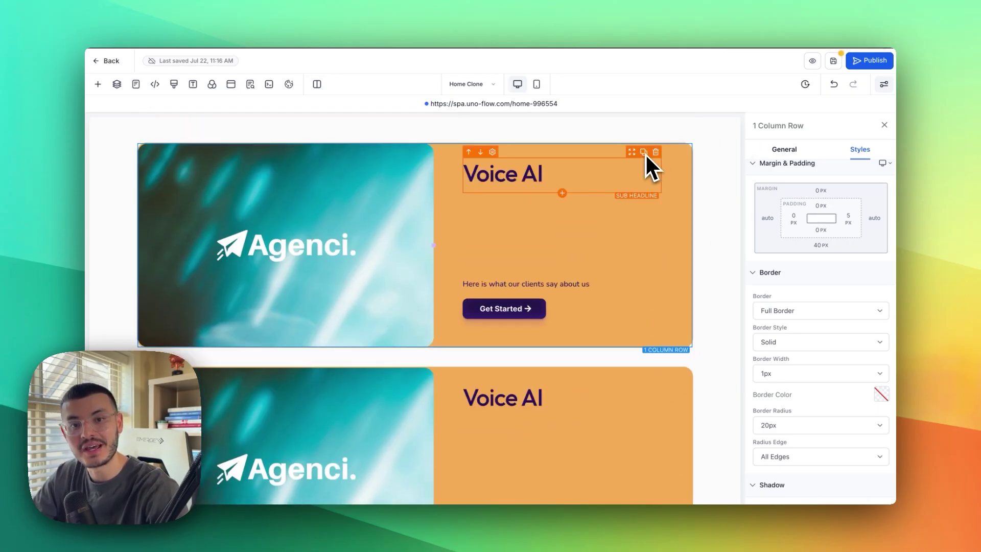
# Replace the last card's image column background with the photo of the orange taxi passing stone columns from Media Storage
pyautogui.scroll(-1, 434, 211)
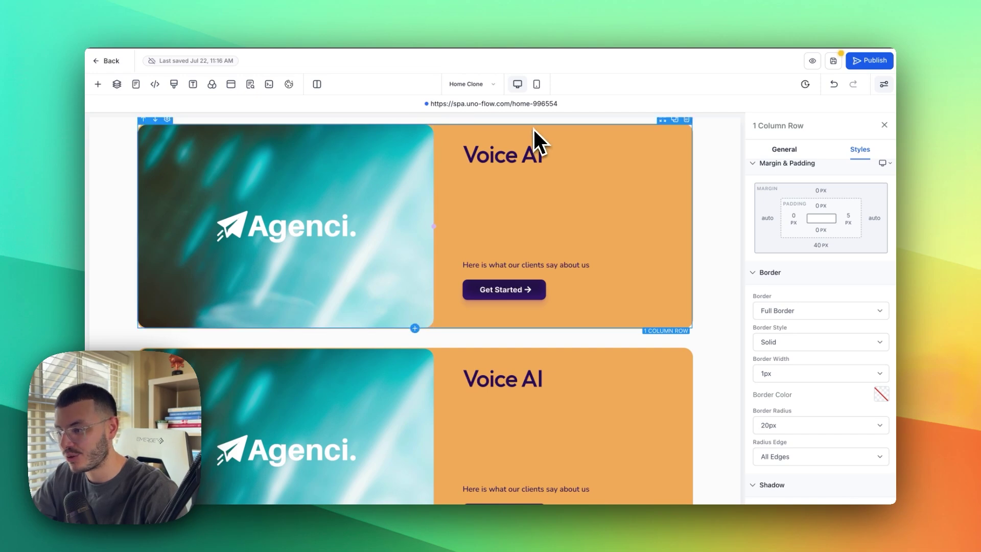
pyautogui.press('Delete')
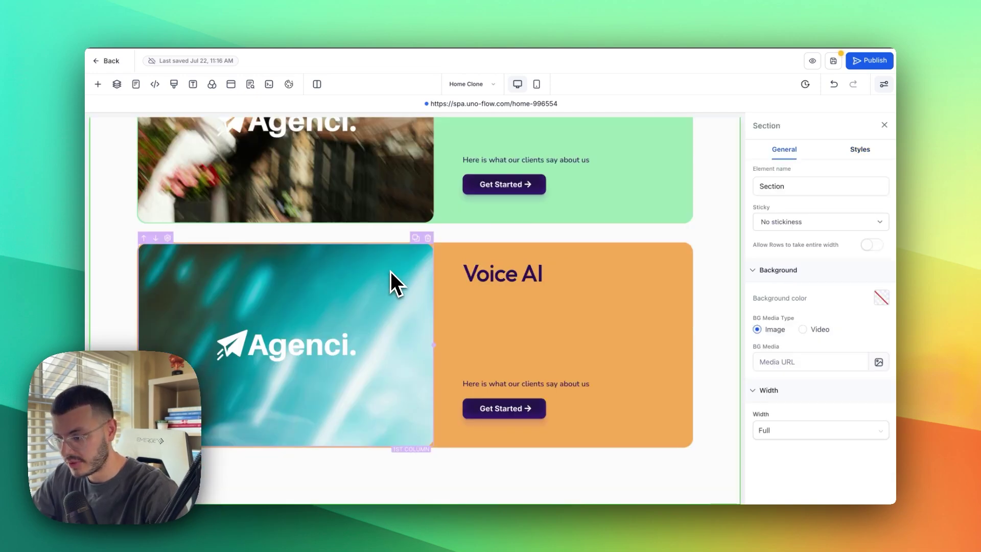
pyautogui.click(390, 276)
pyautogui.click(879, 308)
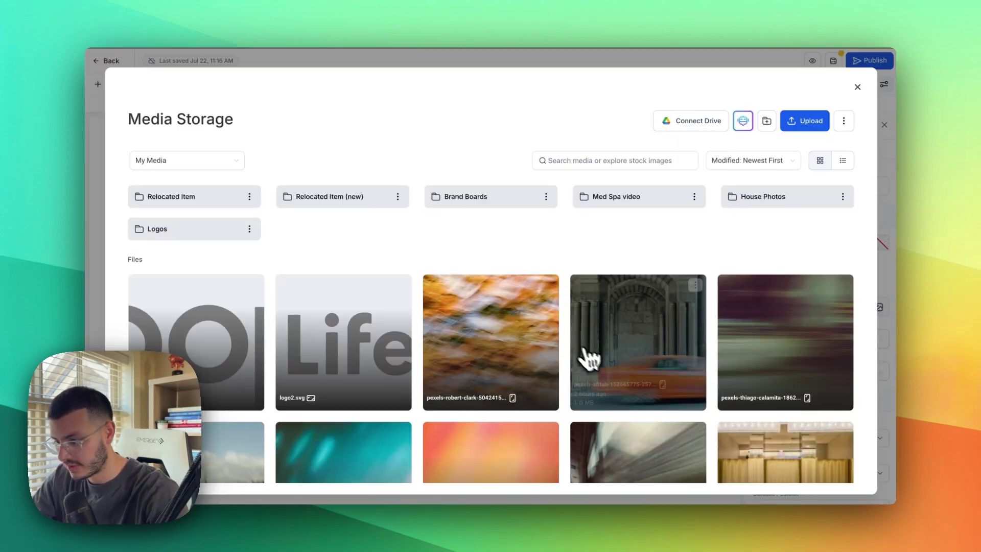
pyautogui.scroll(-2, 587, 358)
pyautogui.click(632, 259)
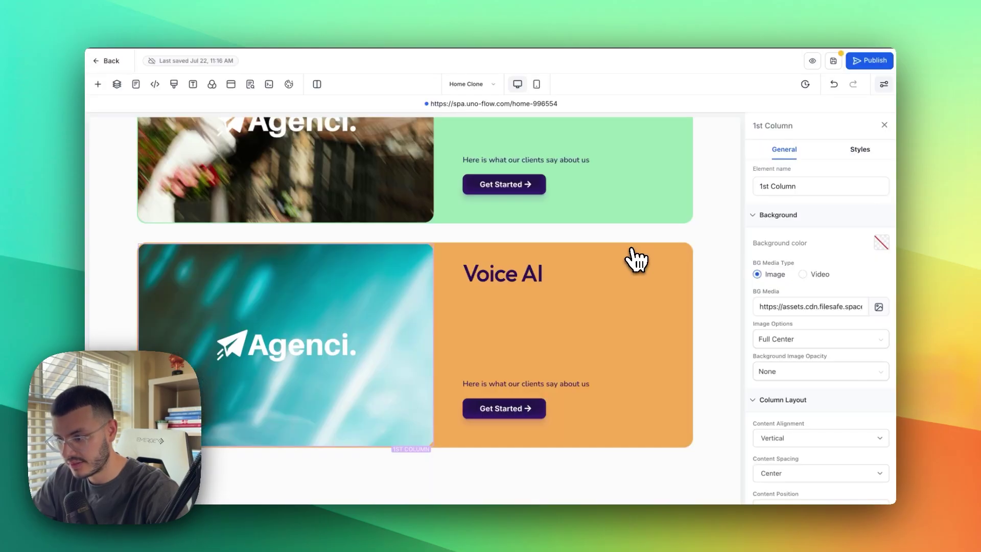
# Set the background color of the last card's row to Pink
pyautogui.click(529, 252)
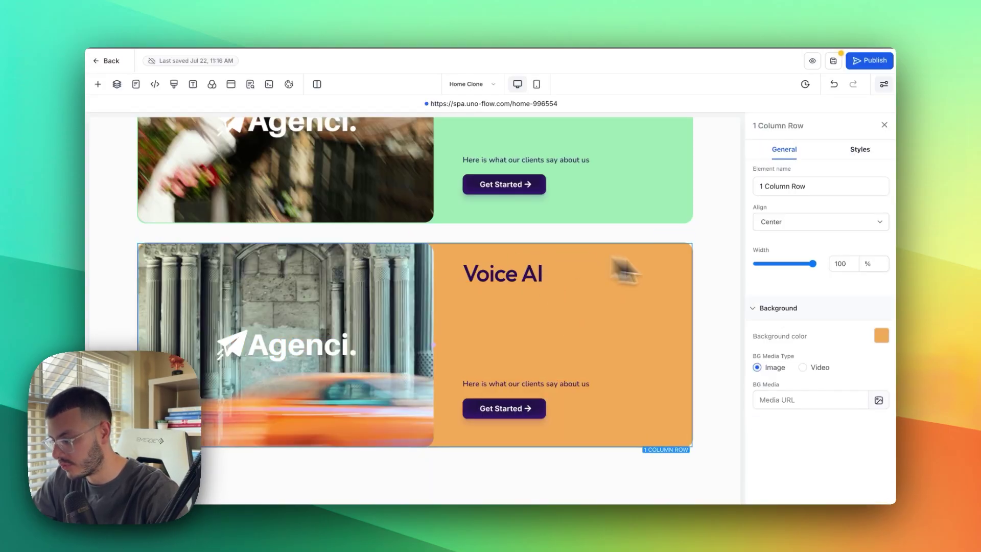
pyautogui.click(882, 335)
pyautogui.click(787, 431)
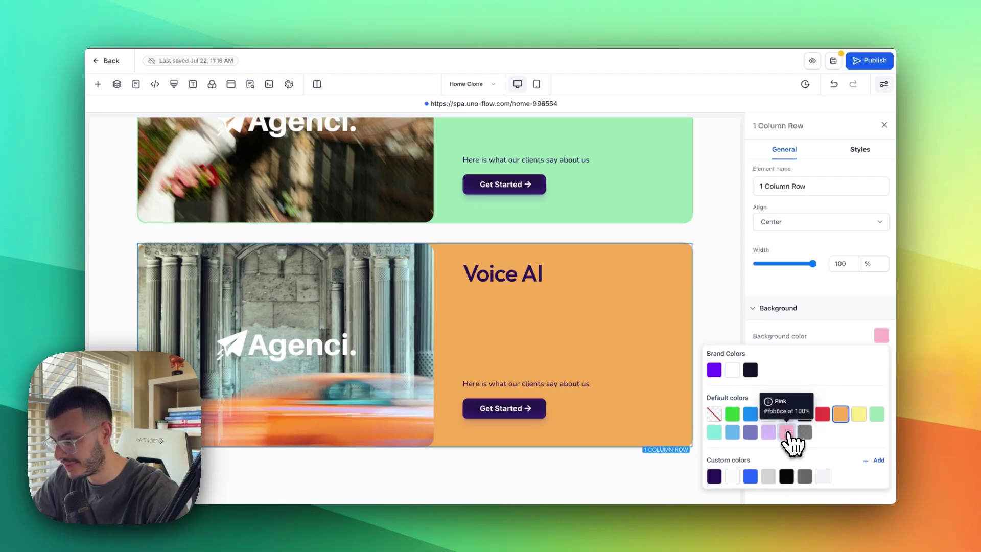
pyautogui.click(707, 252)
# Compare the recreated card stack with the scrolling case study cards on Ada's homepage
pyautogui.scroll(4, 710, 258)
pyautogui.scroll(8, 707, 253)
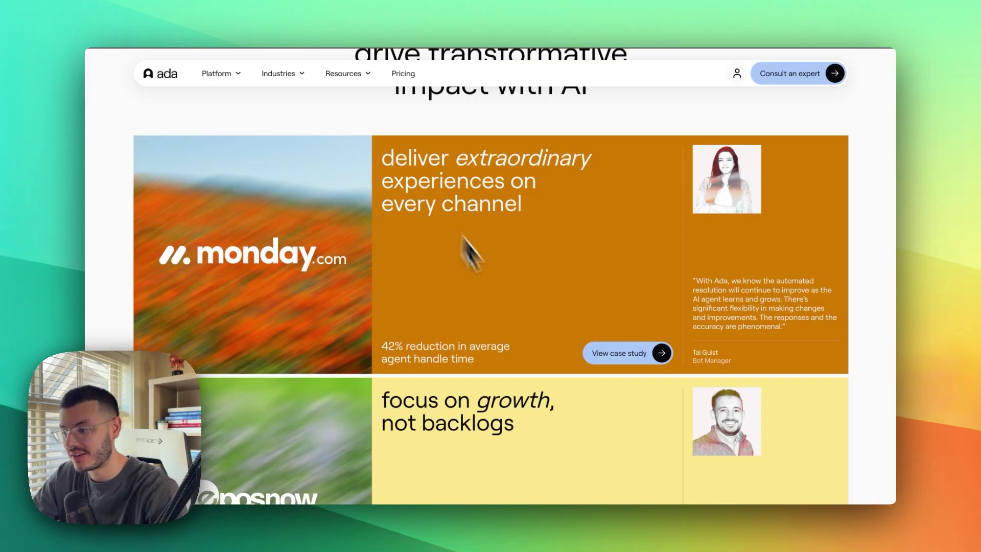
pyautogui.scroll(-5, 469, 253)
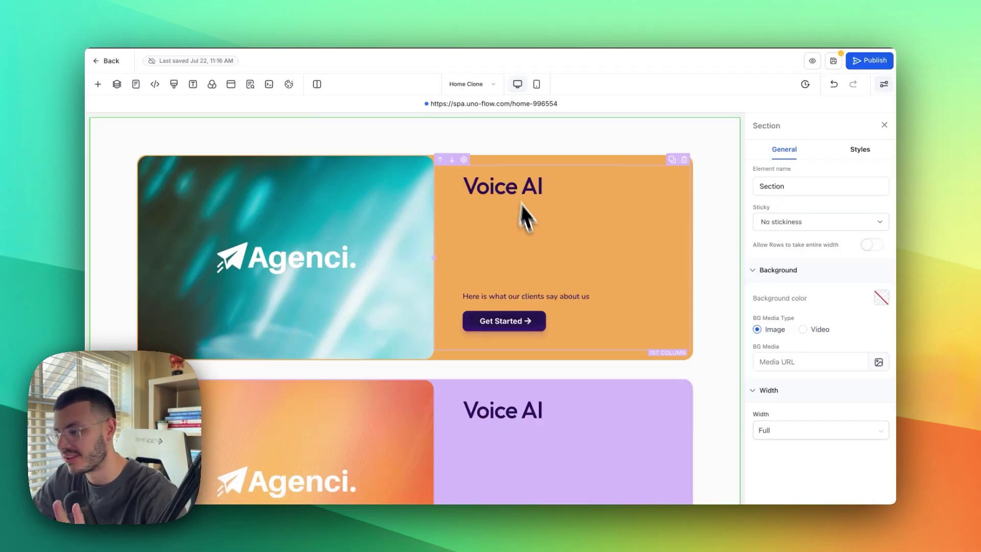
# Add the custom class "stack-container" to the section that holds the stacked cards
pyautogui.scroll(1, 502, 159)
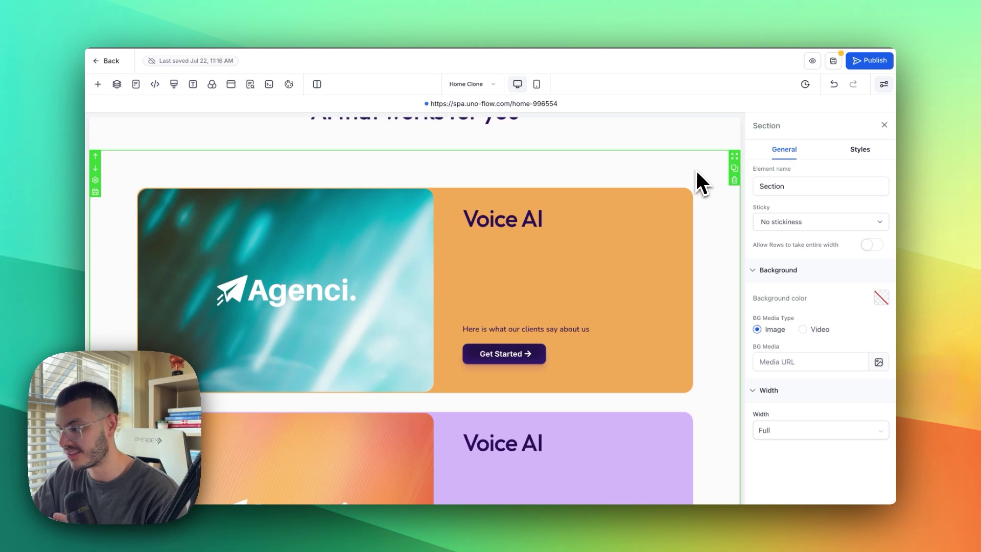
pyautogui.click(870, 152)
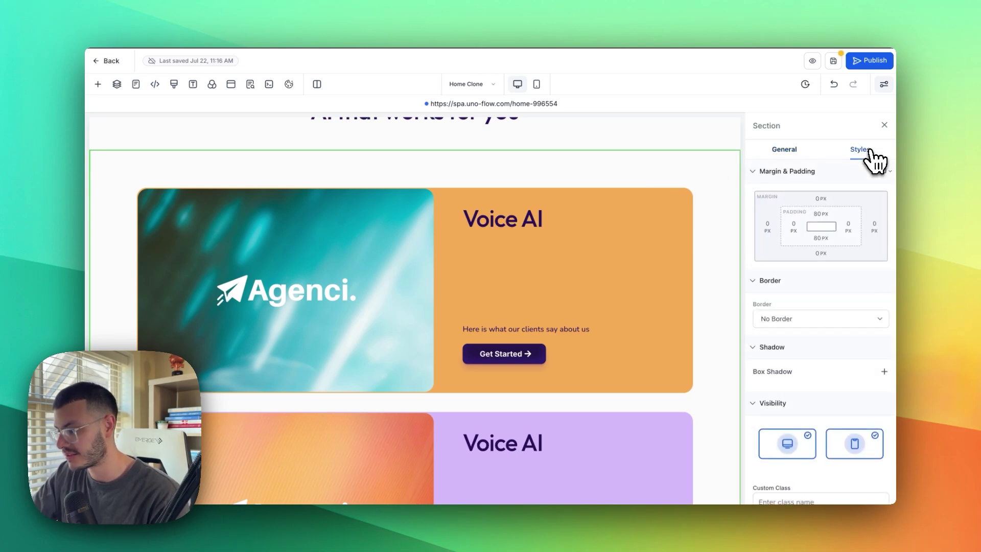
pyautogui.scroll(-2, 793, 378)
pyautogui.click(798, 443)
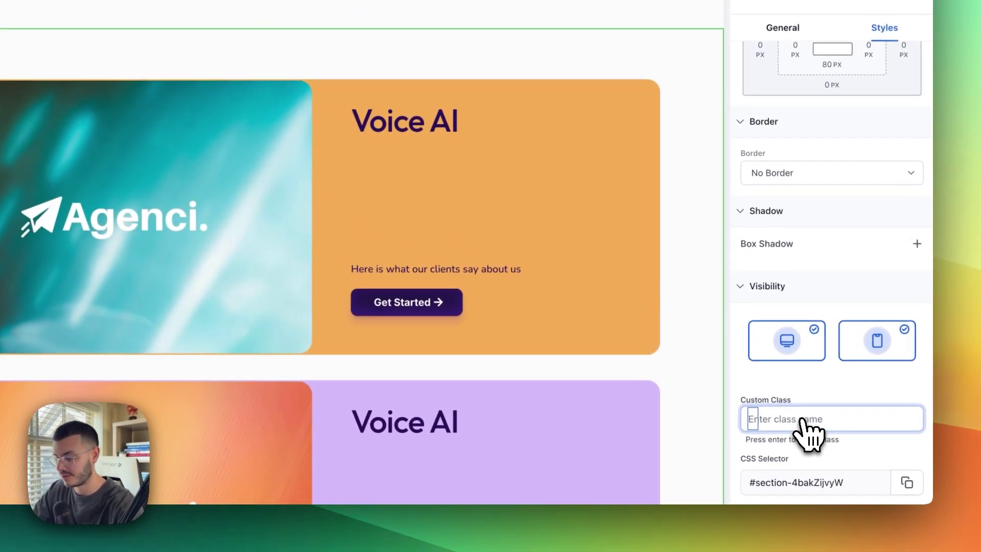
pyautogui.write('c')
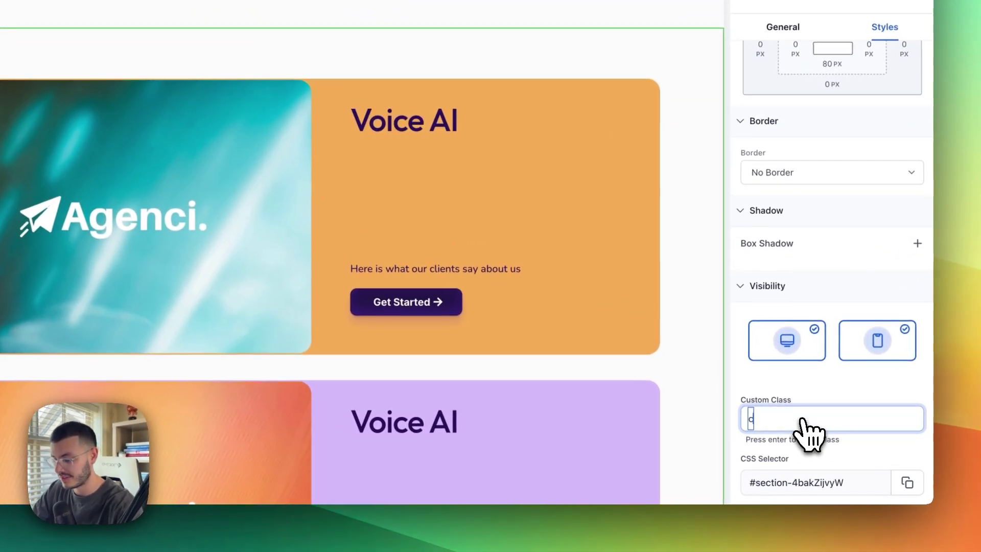
pyautogui.write('tack-conta')
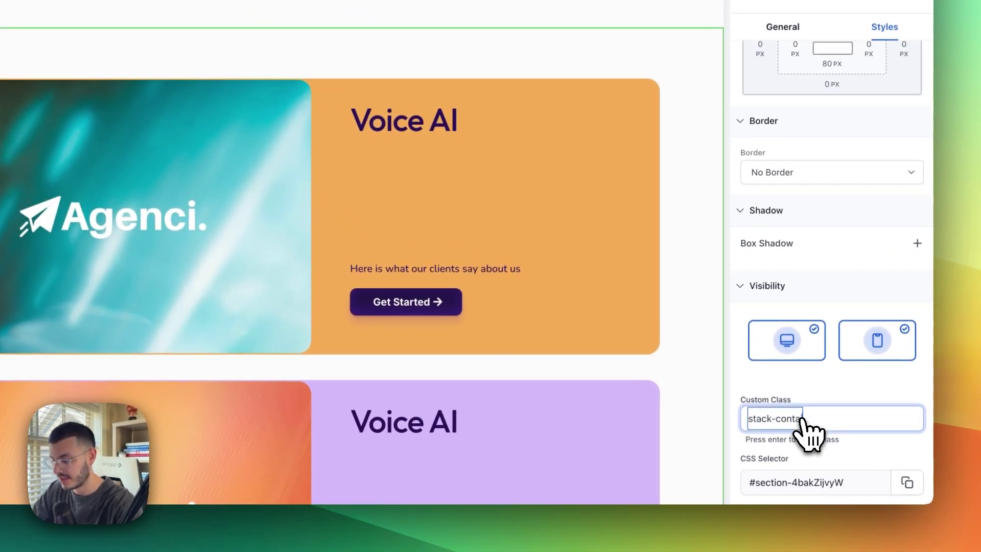
pyautogui.write('iner')
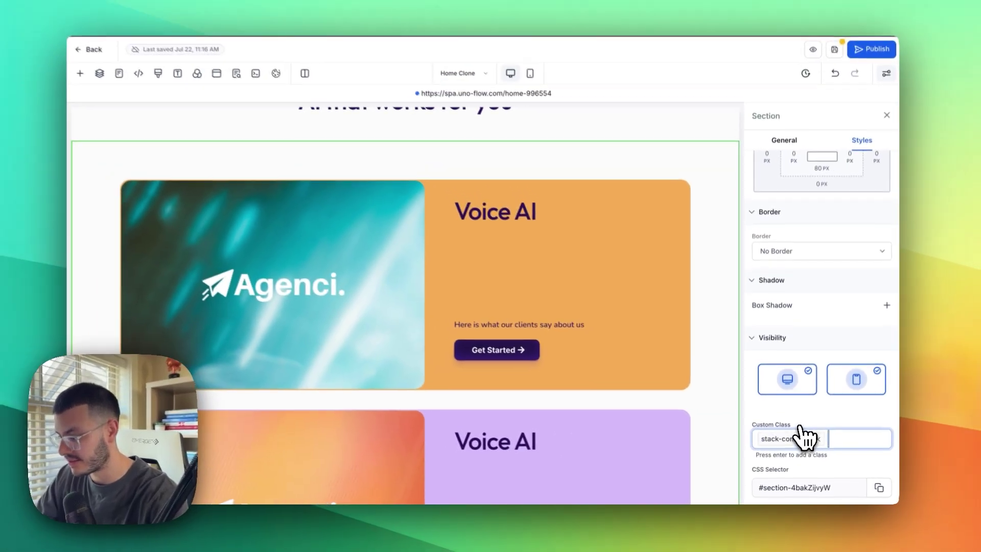
pyautogui.press('Return')
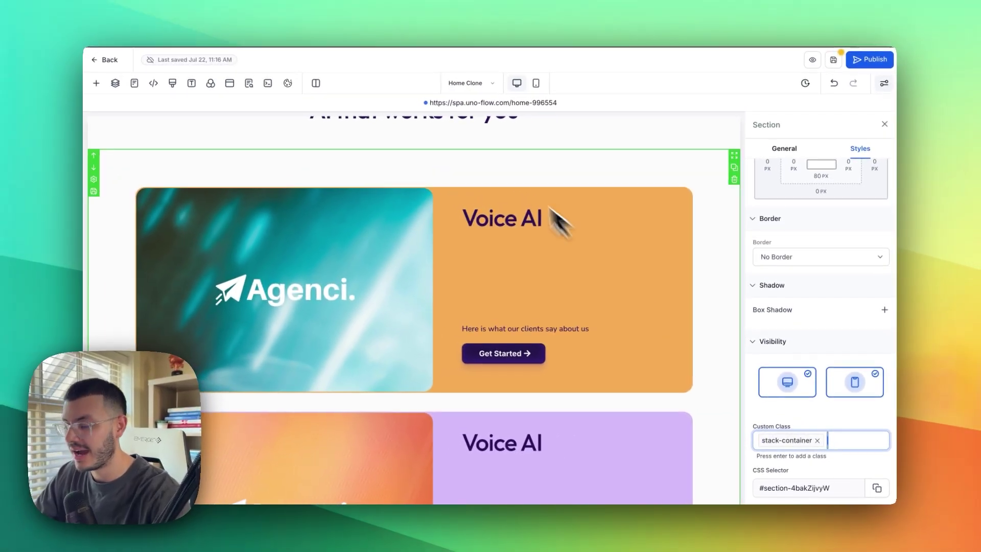
# Add the custom class "stack-row" to the row of the first, orange card
pyautogui.click(491, 192)
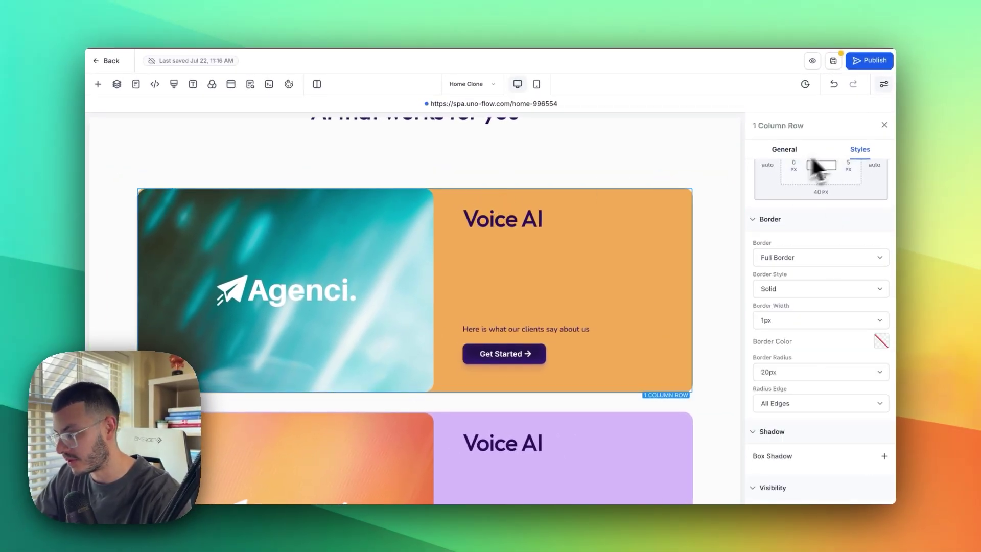
pyautogui.scroll(-5, 796, 381)
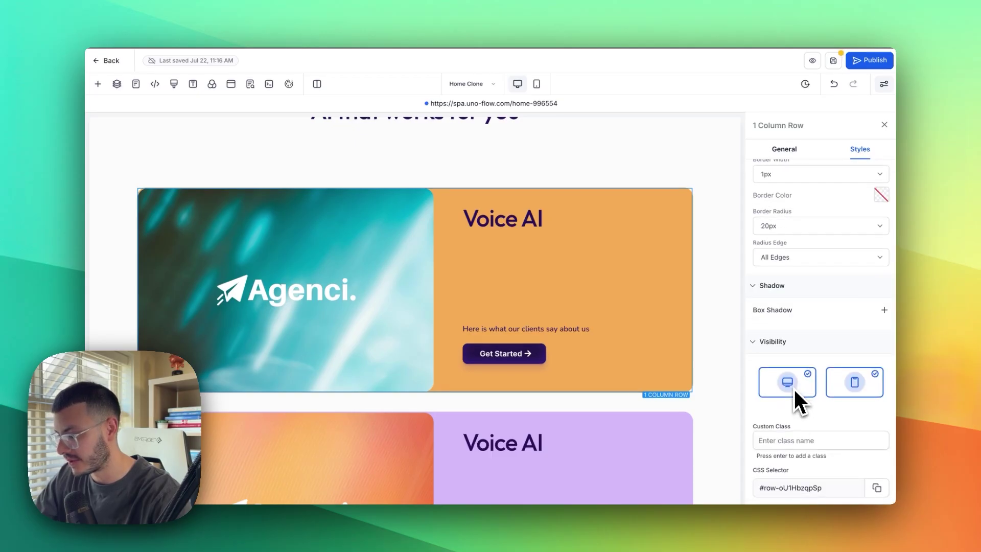
pyautogui.click(772, 443)
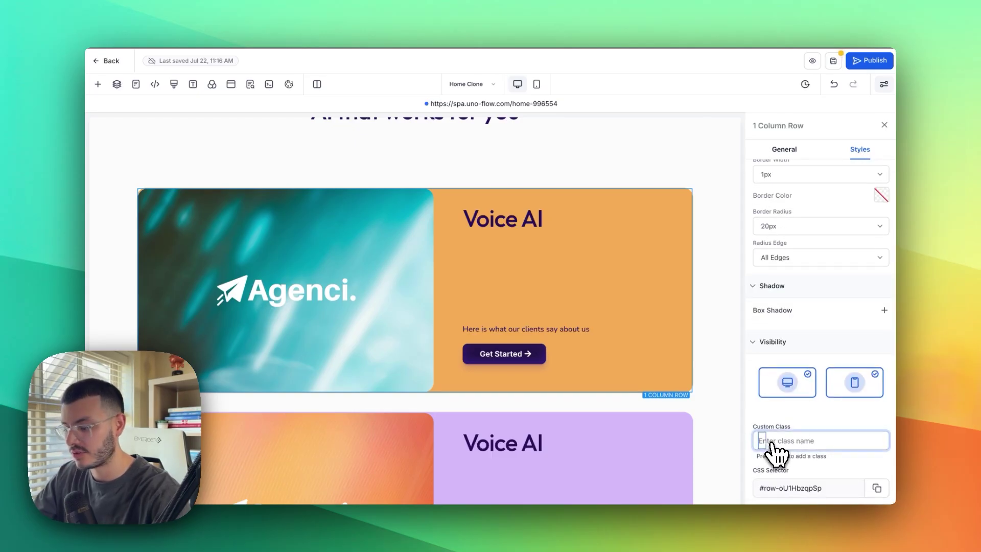
pyautogui.write('stack-row')
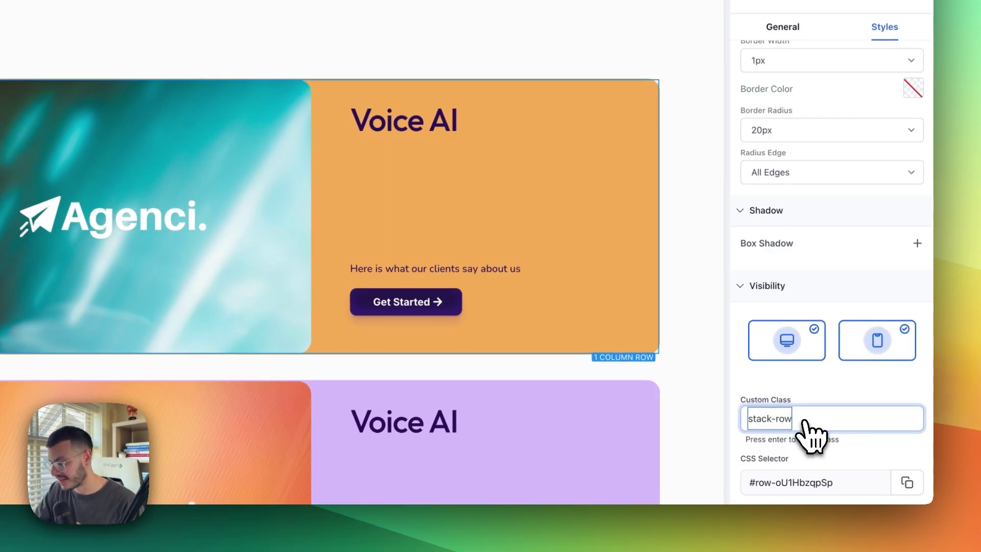
pyautogui.press('Return')
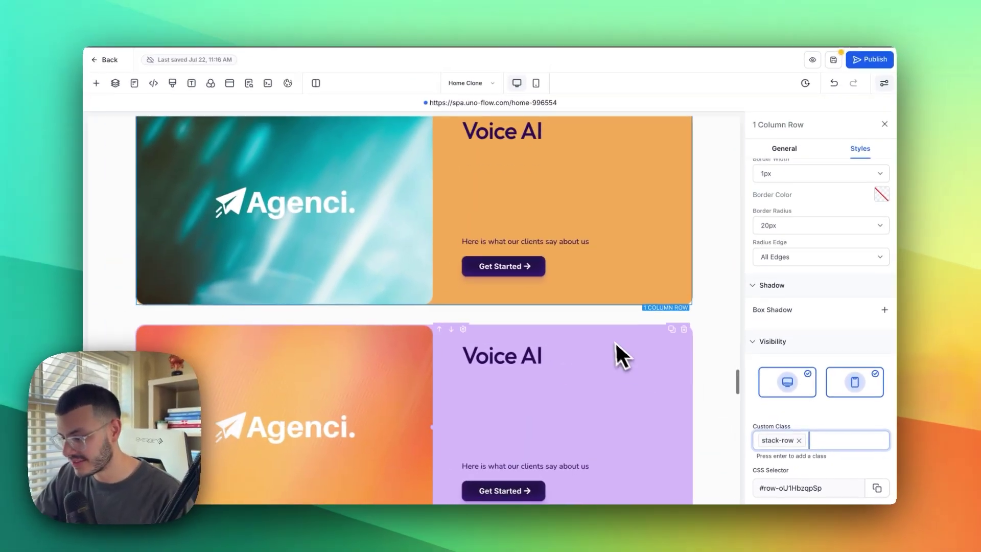
# Add the custom class "stack-row" to the rows of the purple, green and pink cards
pyautogui.click(609, 334)
pyautogui.click(789, 441)
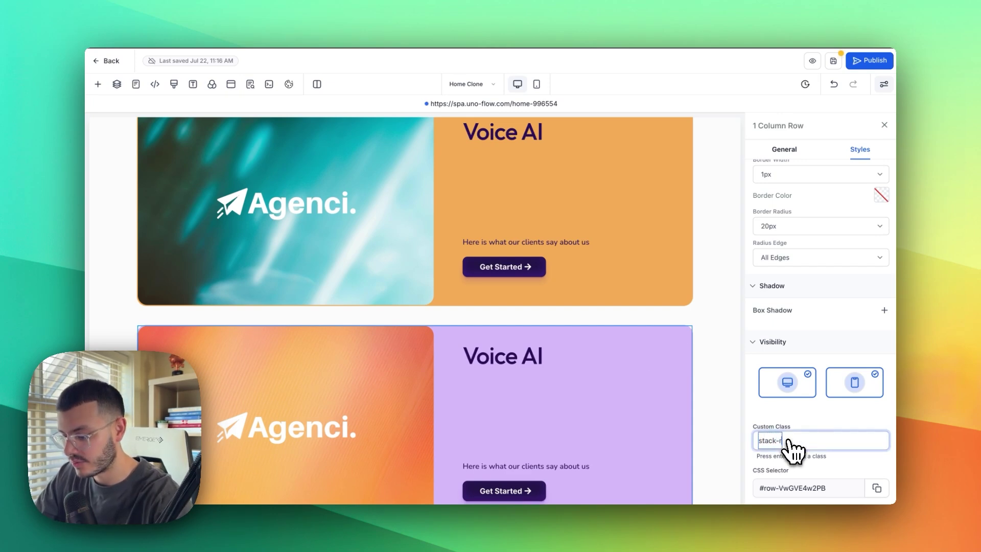
pyautogui.scroll(-5, 718, 385)
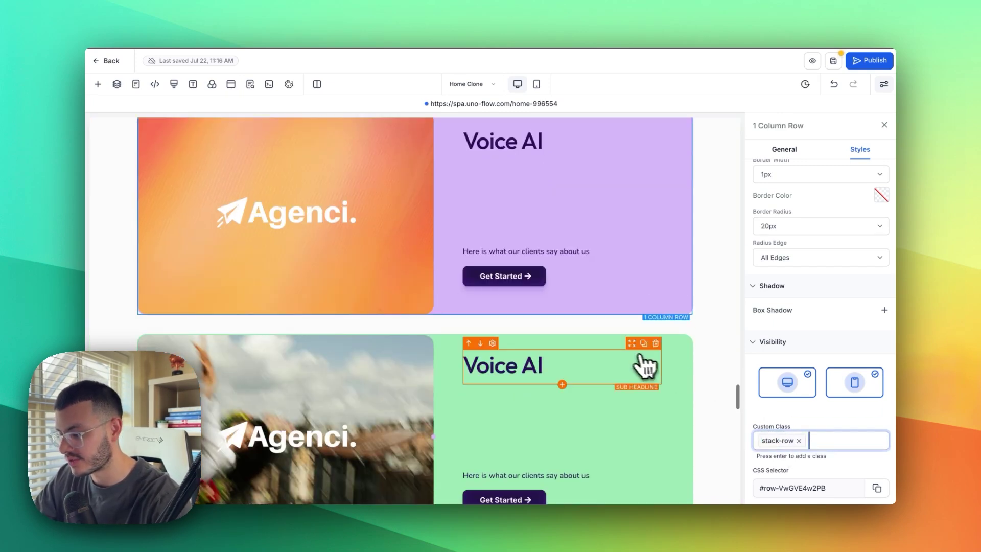
pyautogui.click(583, 340)
pyautogui.click(795, 443)
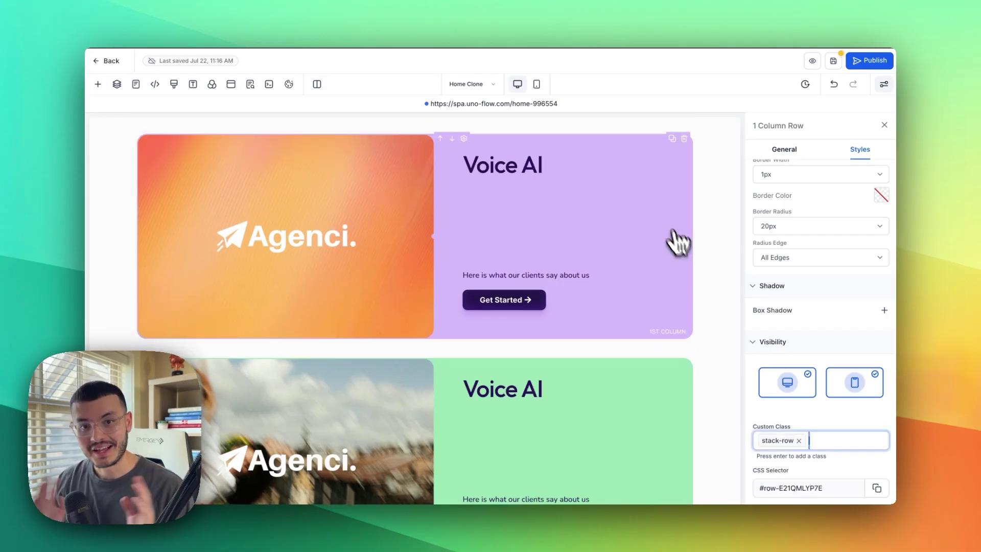
# Copy the CSS snippet from tutorial 2.11, How to Add the Stacked Rows Effect, in the intermediate tutorials of the GHL Web Design Notion Board
pyautogui.click(174, 84)
pyautogui.scroll(-20, 413, 225)
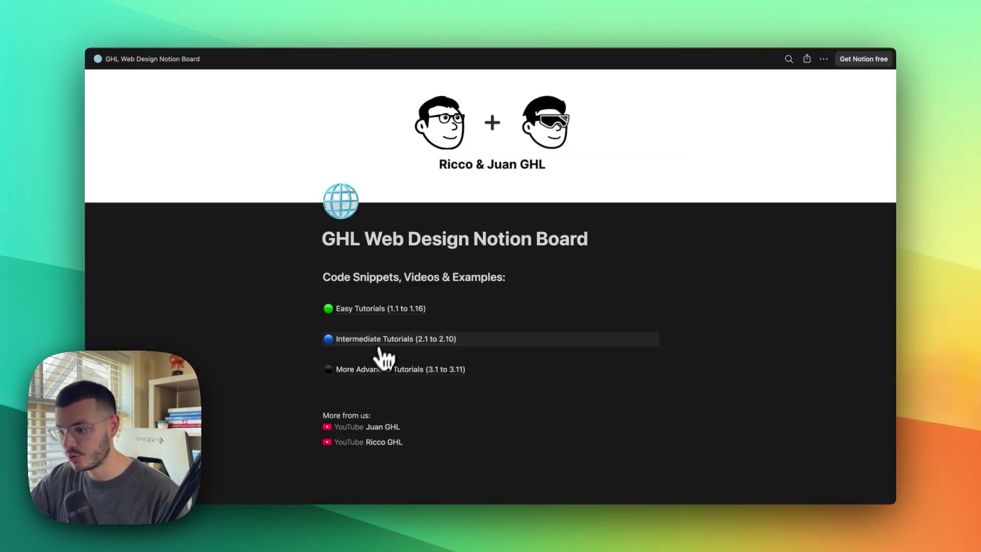
pyautogui.click(379, 340)
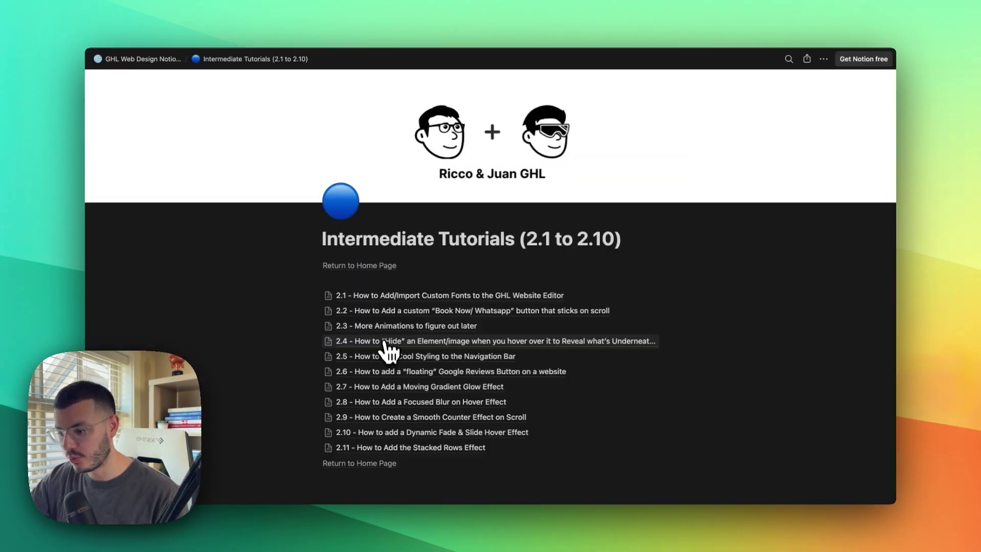
pyautogui.click(364, 448)
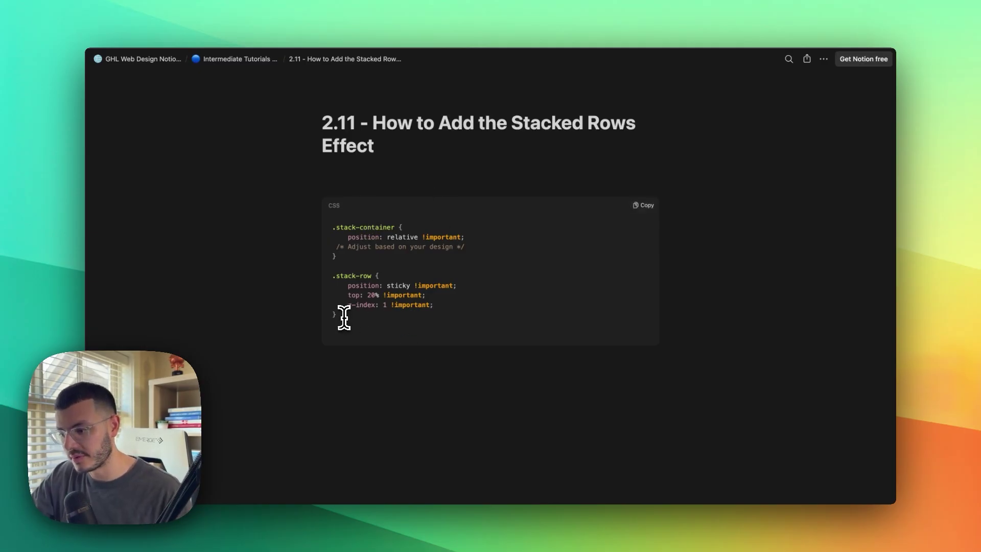
pyautogui.moveTo(344, 317); pyautogui.dragTo(327, 253)
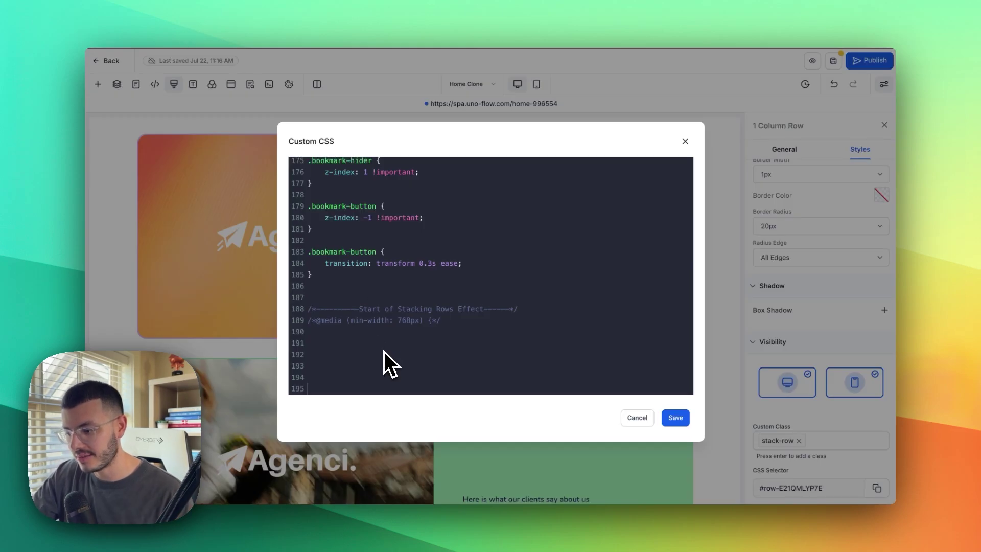
# Paste the .stack-container and .stack-row rules at the end of the page's custom CSS, save, and check the card stacking
pyautogui.write('.stack-container {     position: relative !important;  /* Adjust based on your design */ }  .stack-row {     position: sticky !important;     top: 20% !important;     z-index: 1 !important; }')
pyautogui.scroll(-1, 378, 321)
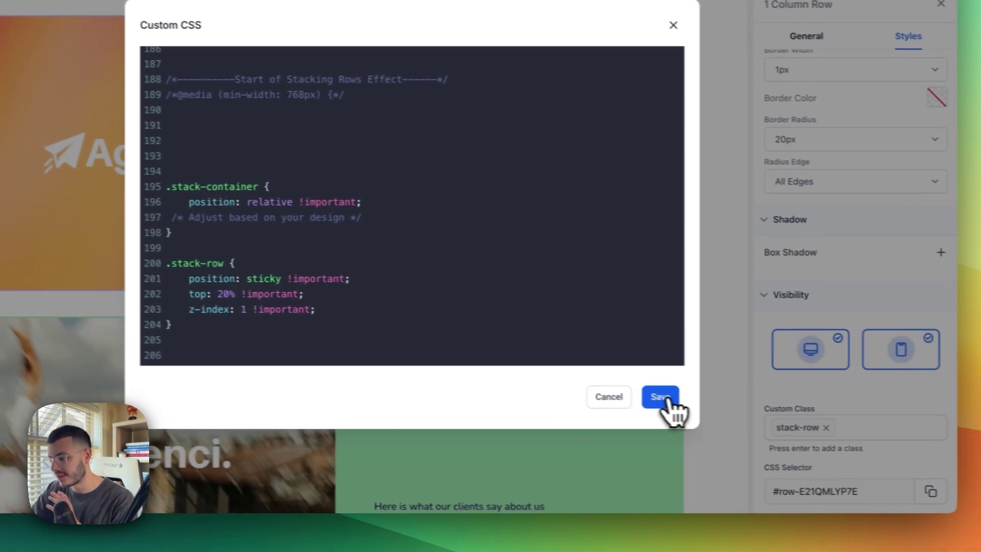
pyautogui.click(719, 404)
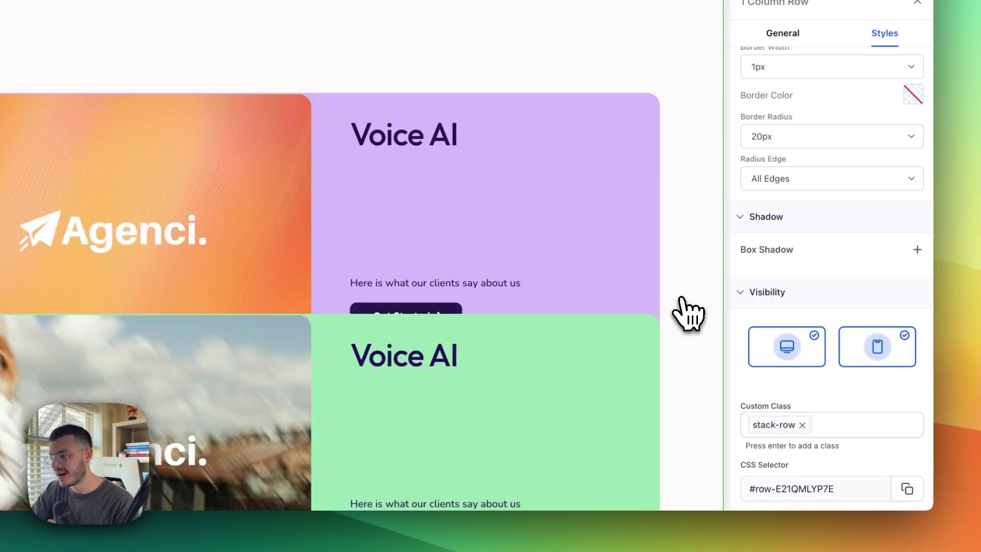
pyautogui.scroll(-5, 689, 315)
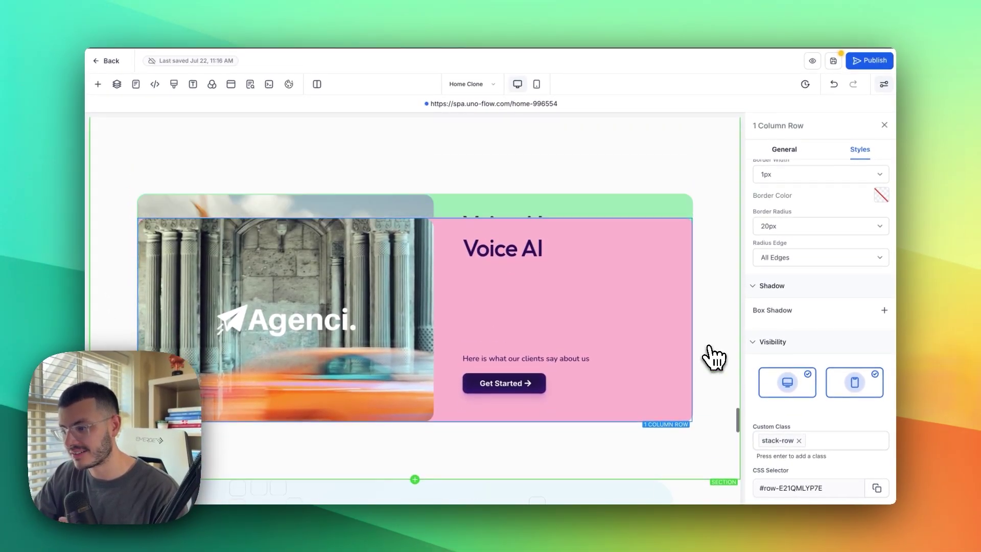
pyautogui.scroll(5, 714, 358)
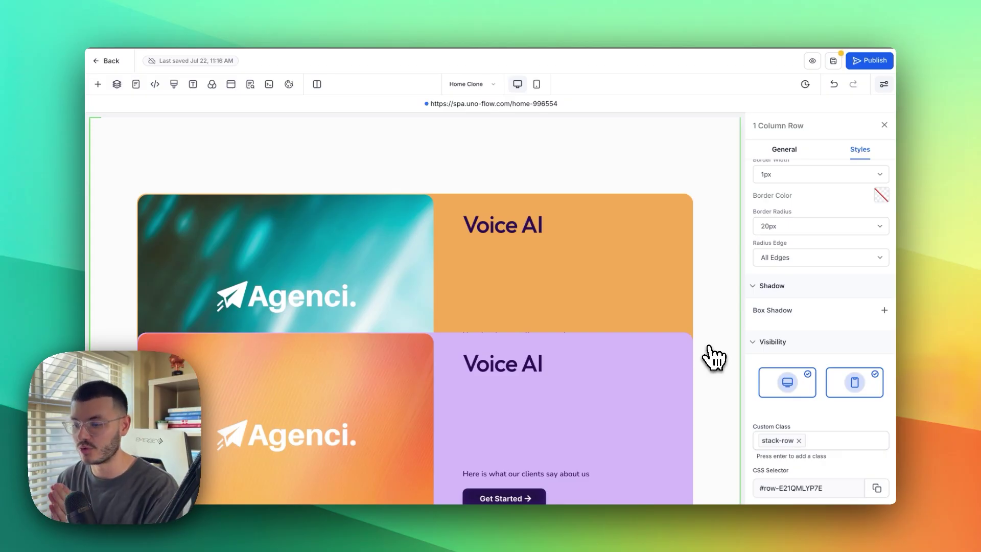
# Delete the html, body "overflow-x: hidden" rule and its prevent-overflow comment from the page's custom CSS
pyautogui.click(174, 85)
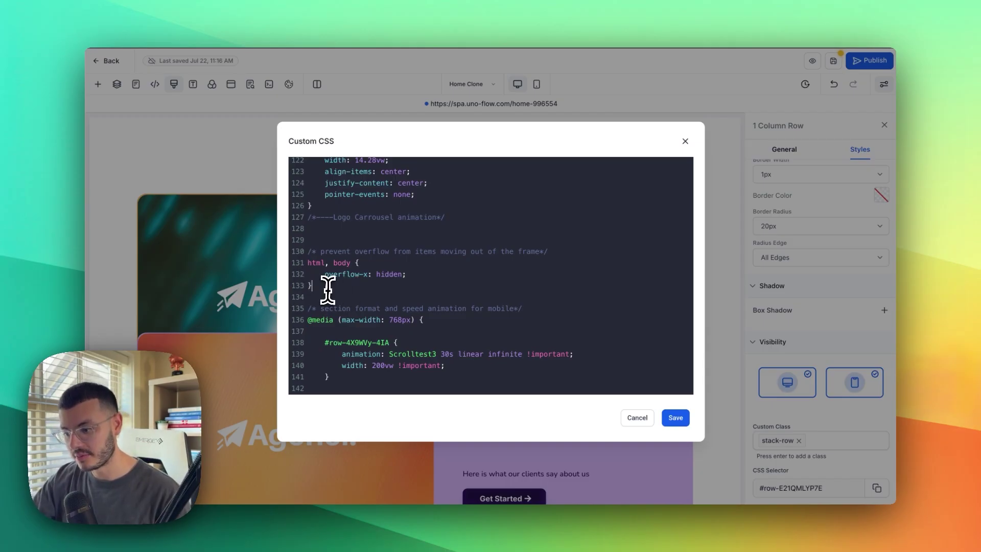
pyautogui.moveTo(328, 290); pyautogui.dragTo(303, 256)
pyautogui.press('BackSpace')
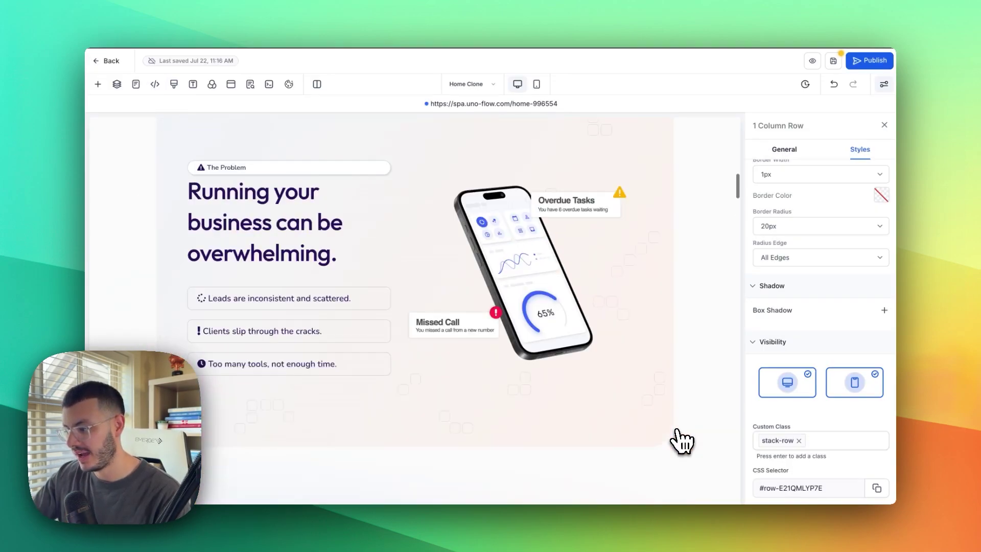
# Insert a full-width section with a 1-column row below the logo carousel and allow its rows to take the entire width
pyautogui.scroll(-2, 682, 440)
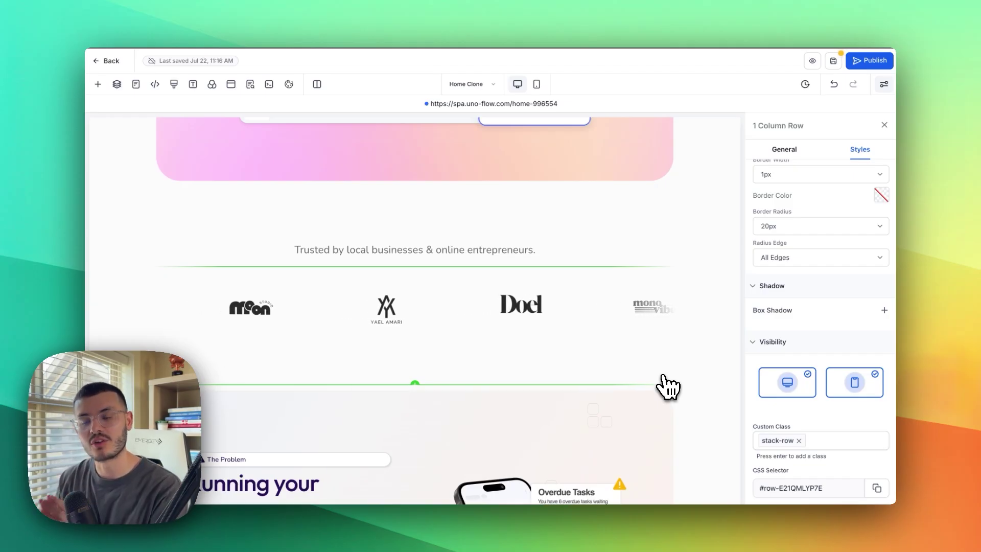
pyautogui.scroll(-1, 665, 388)
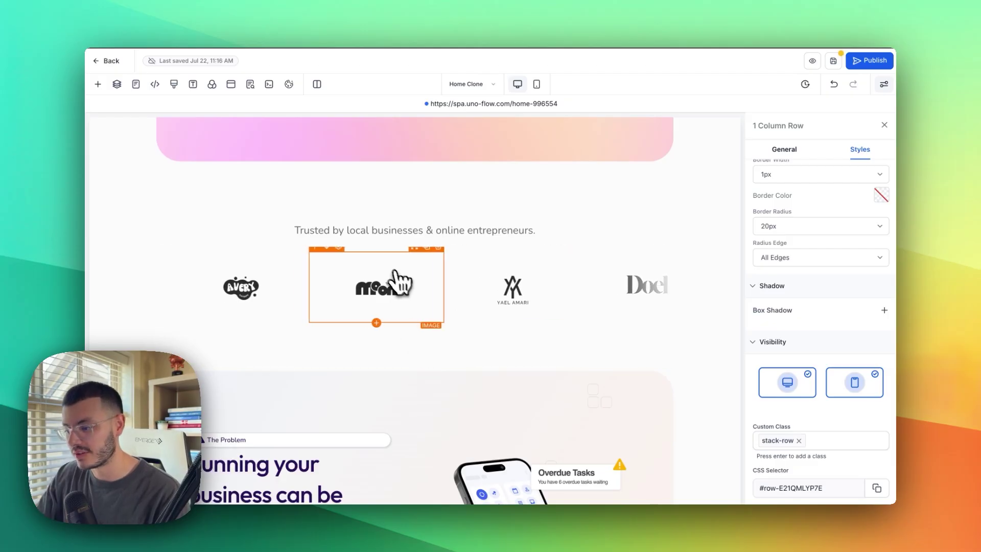
pyautogui.click(427, 364)
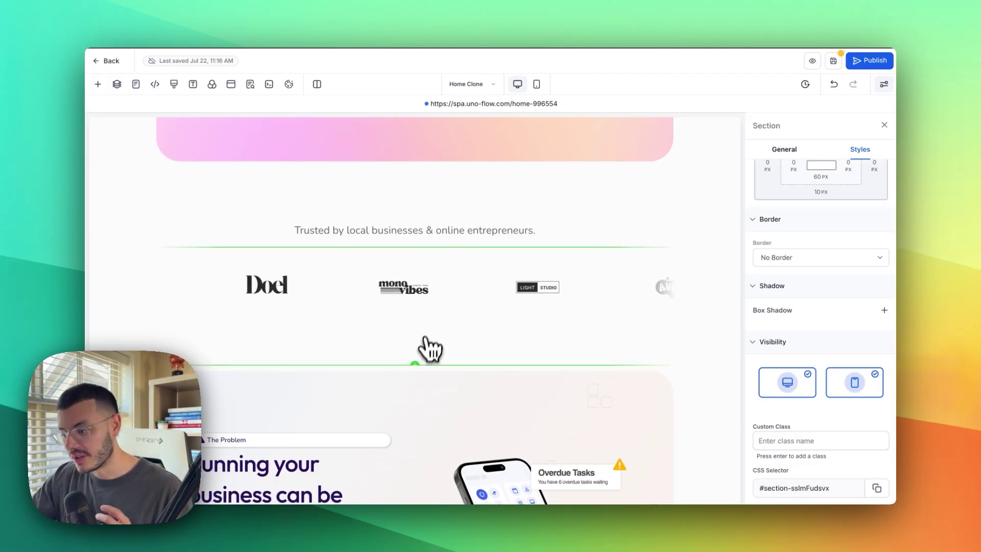
pyautogui.click(415, 366)
pyautogui.moveTo(230, 186); pyautogui.dragTo(433, 384)
pyautogui.click(420, 360)
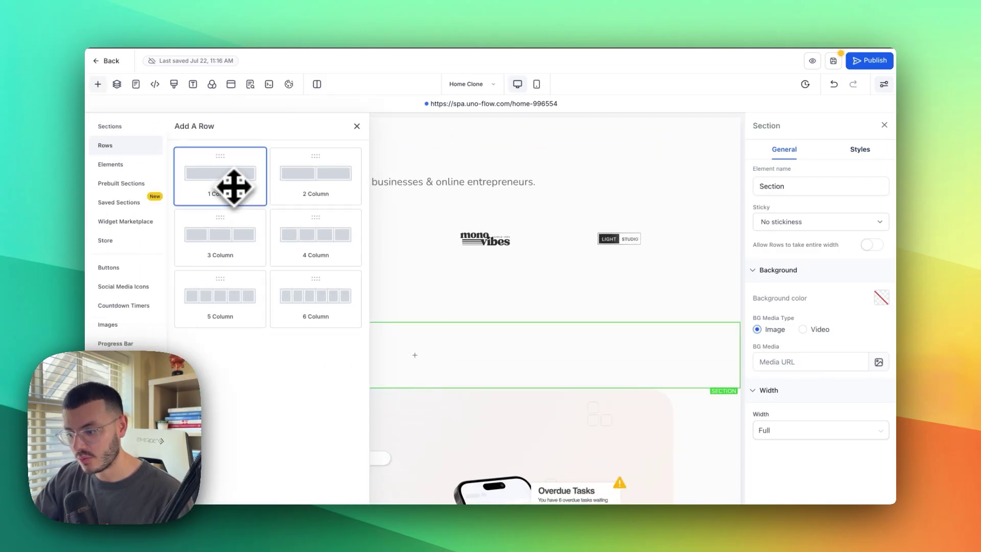
pyautogui.moveTo(232, 186); pyautogui.dragTo(443, 340)
pyautogui.click(465, 327)
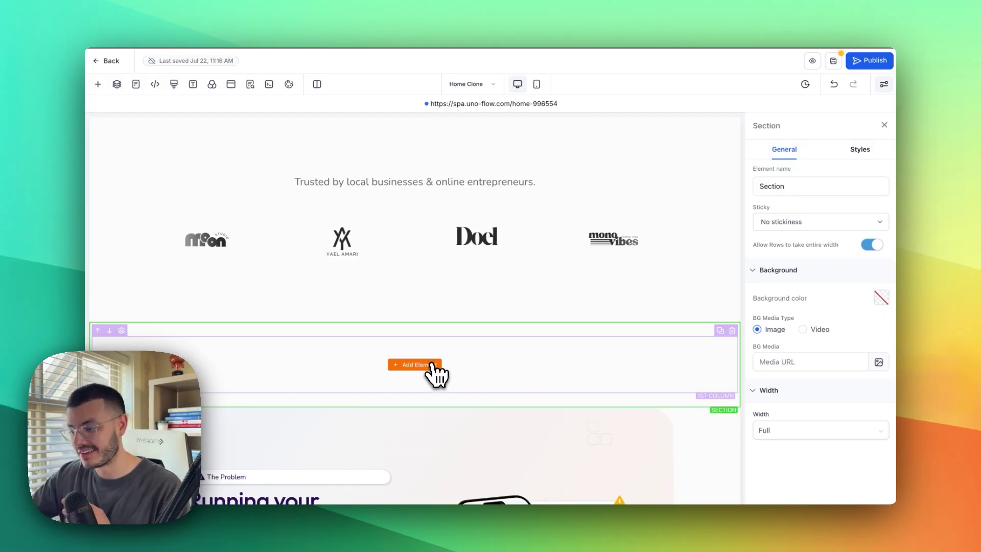
# Add a Logo Showcase element to the new section's empty column
pyautogui.click(432, 366)
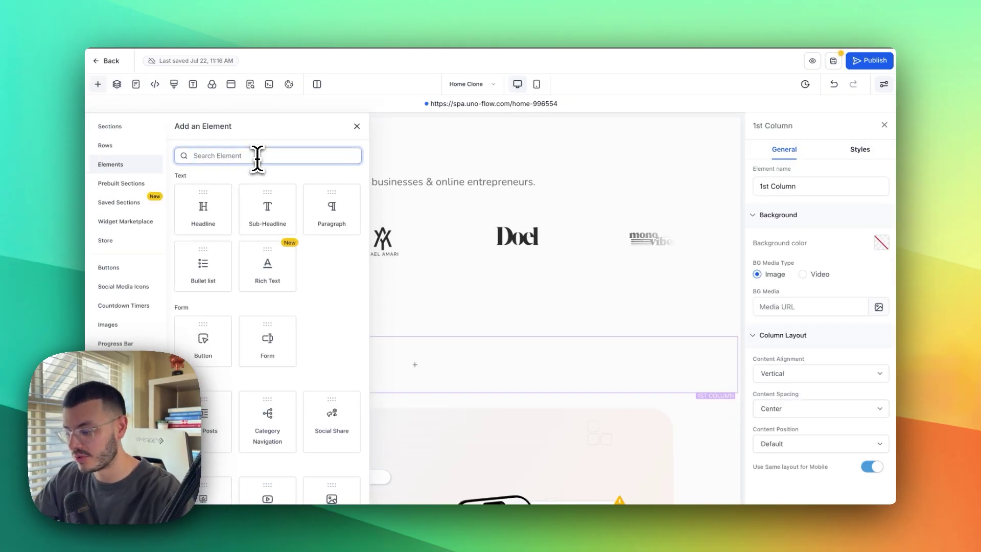
pyautogui.write('loog')
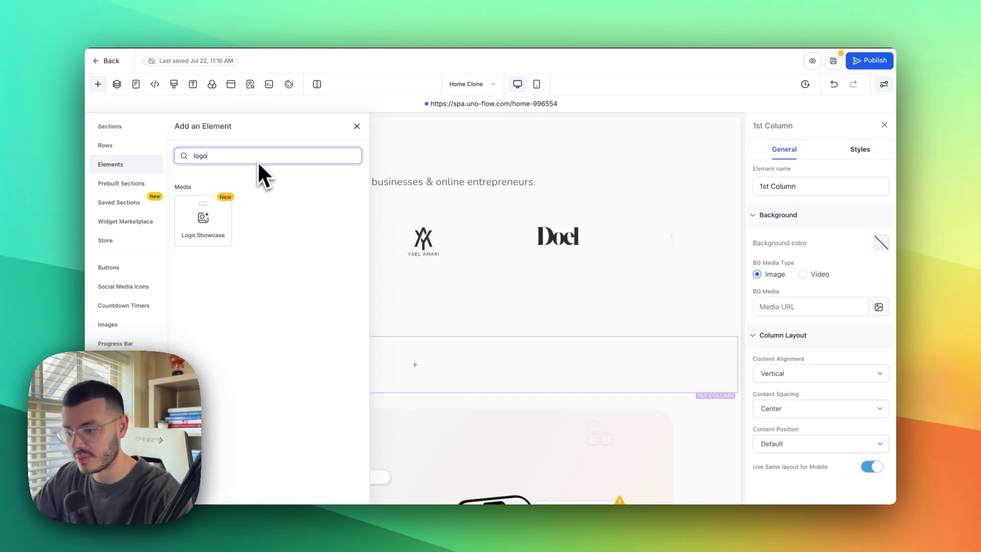
pyautogui.click(199, 228)
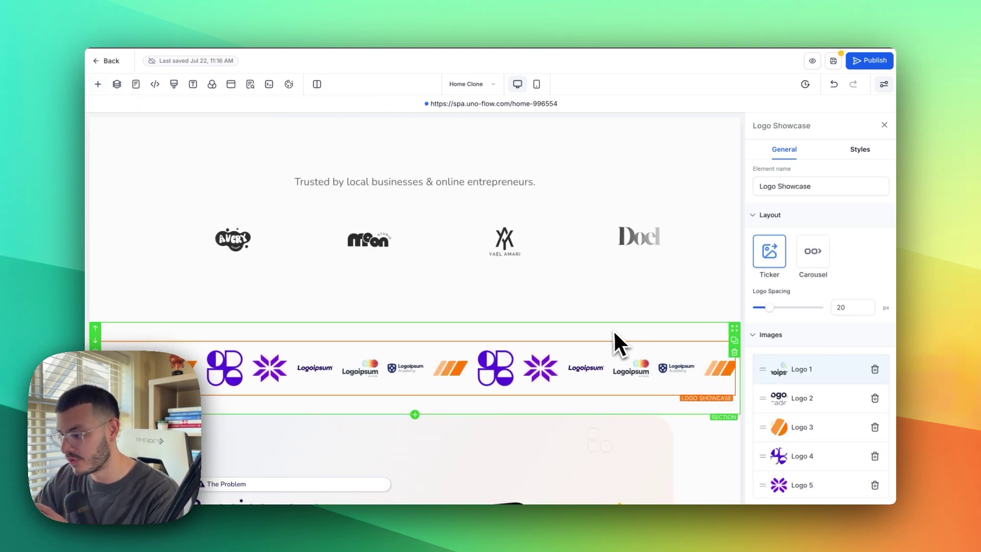
# Cut all of the page's custom CSS, save the empty code, and delete the old logo carousel section
pyautogui.click(440, 313)
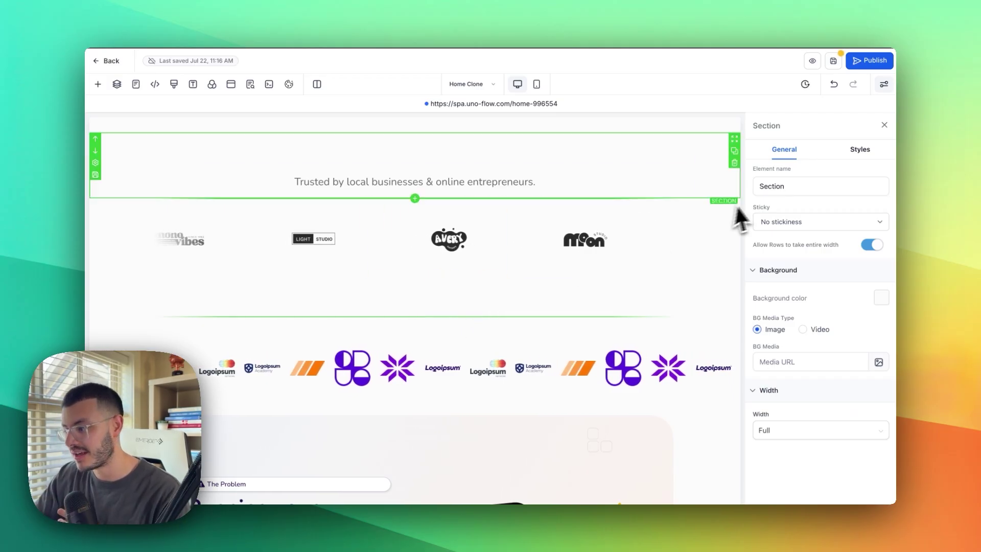
pyautogui.click(174, 84)
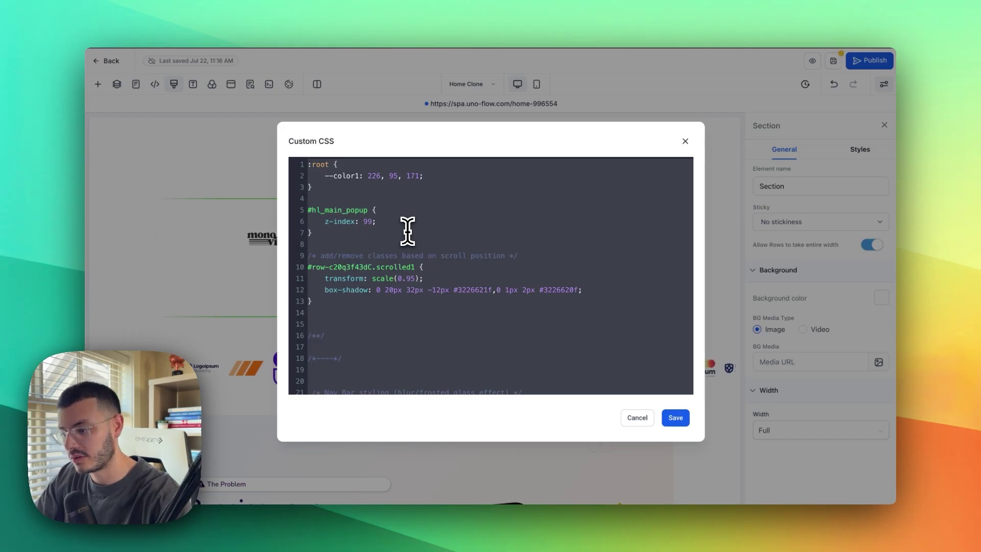
pyautogui.press('super+a')
pyautogui.press('BackSpace')
pyautogui.click(668, 423)
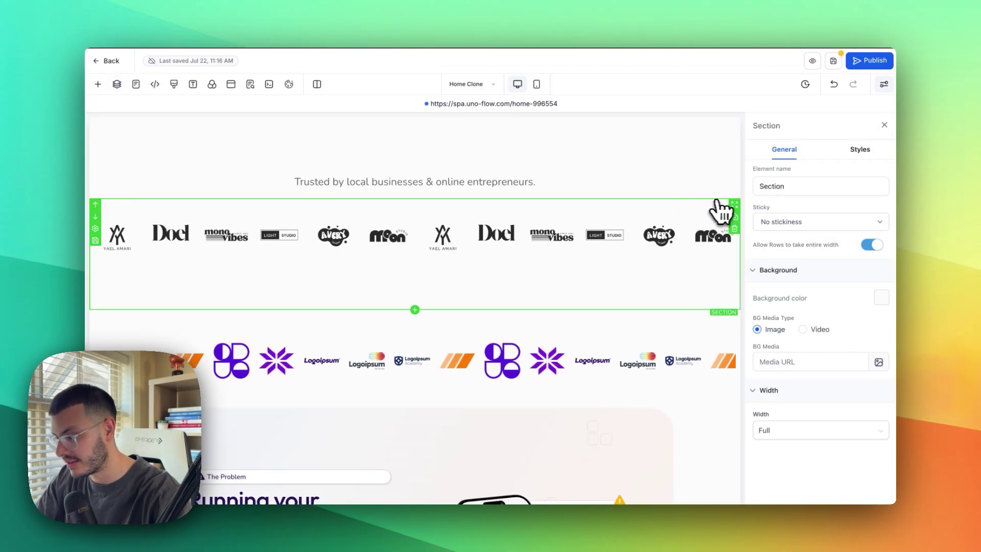
pyautogui.press('BackSpace')
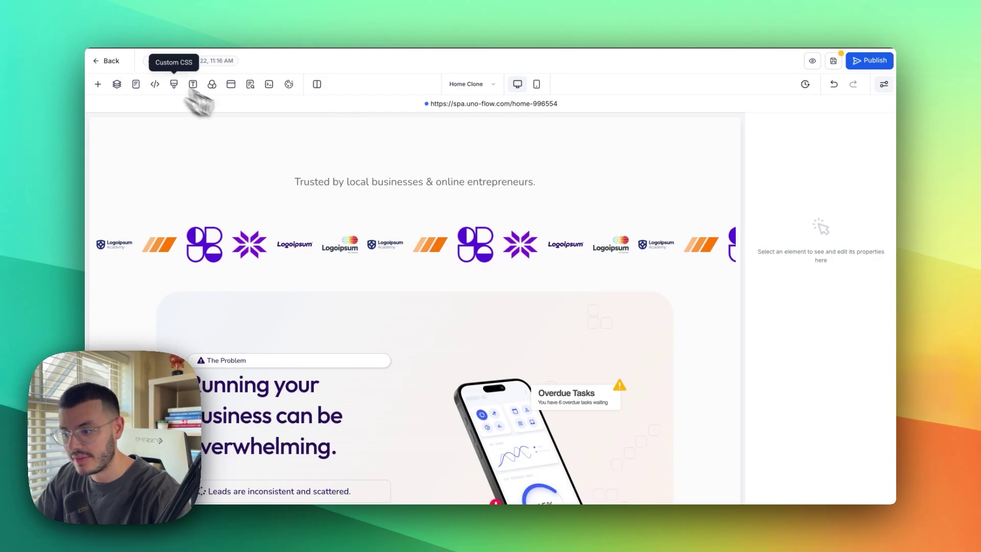
# Paste the cut code back into the page's custom CSS and save it
pyautogui.click(173, 84)
pyautogui.hotkey('ctrl', 'v')
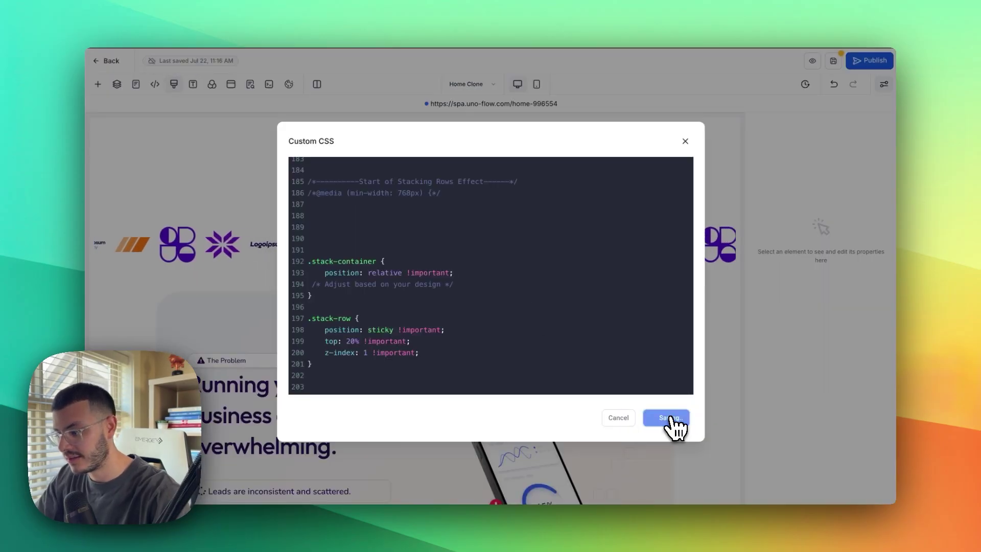
pyautogui.click(672, 420)
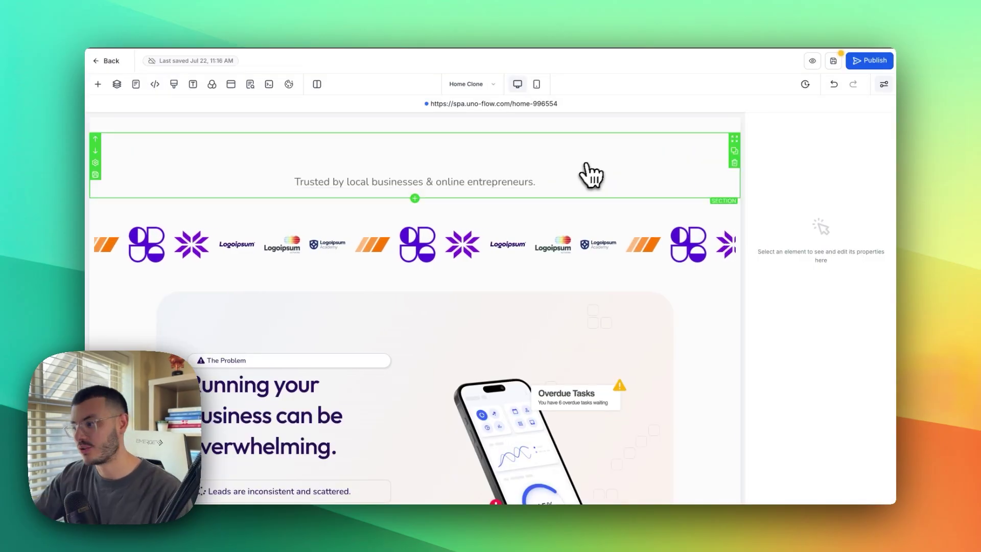
# Save the page and preview it down to the new logo showcase strip
pyautogui.click(835, 61)
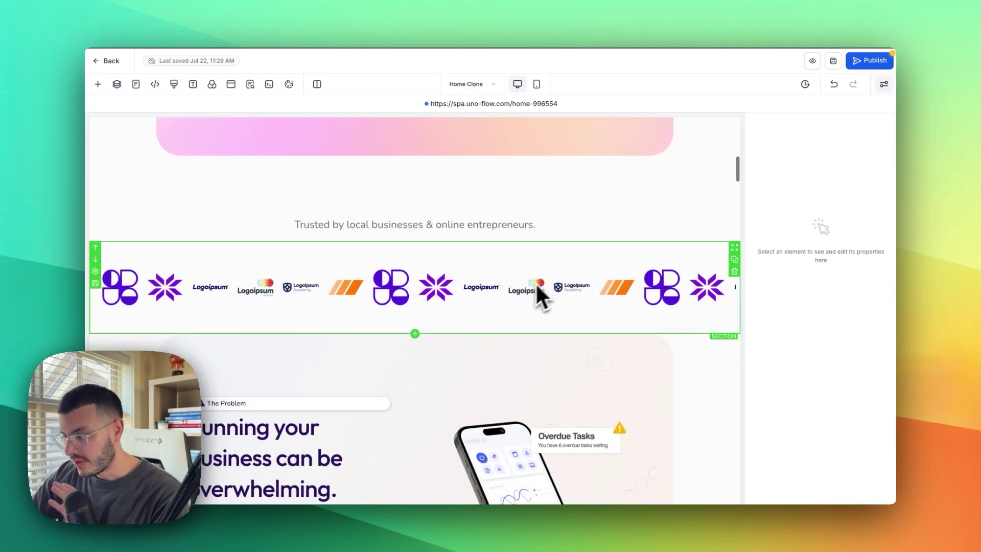
pyautogui.click(812, 62)
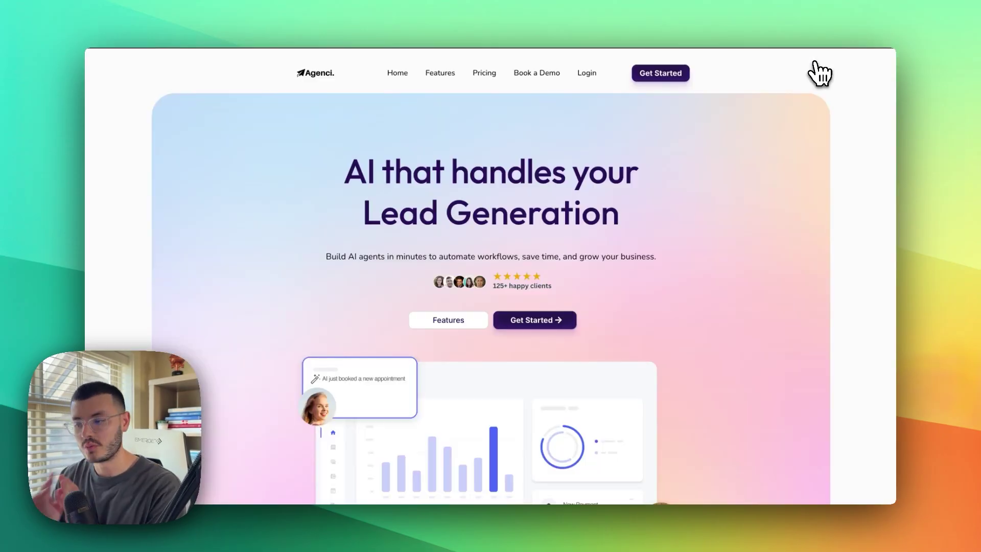
pyautogui.scroll(-10, 800, 234)
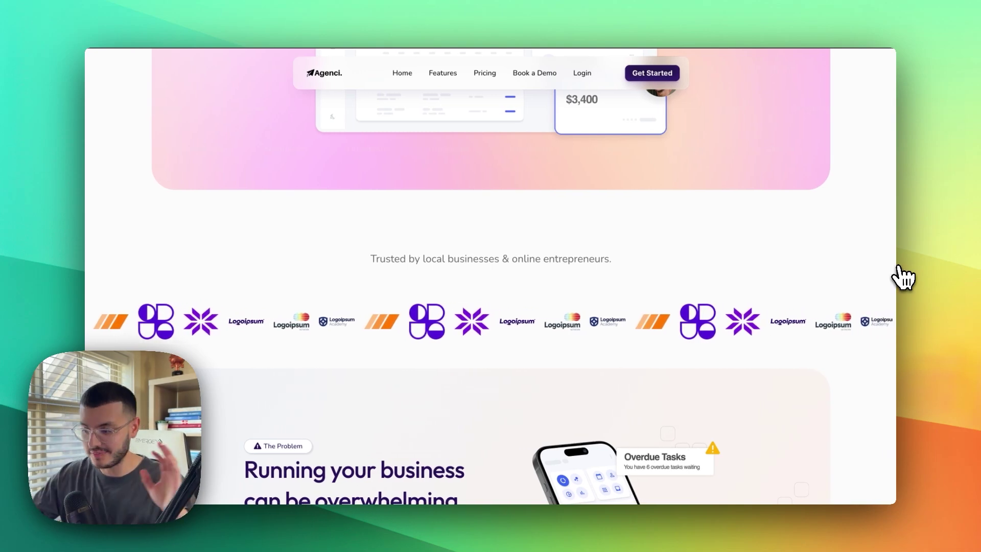
# Review the previewed homepage from the logo strip to the reviews section, checking the stacking Voice AI cards, and return to the hero
pyautogui.scroll(-12, 736, 252)
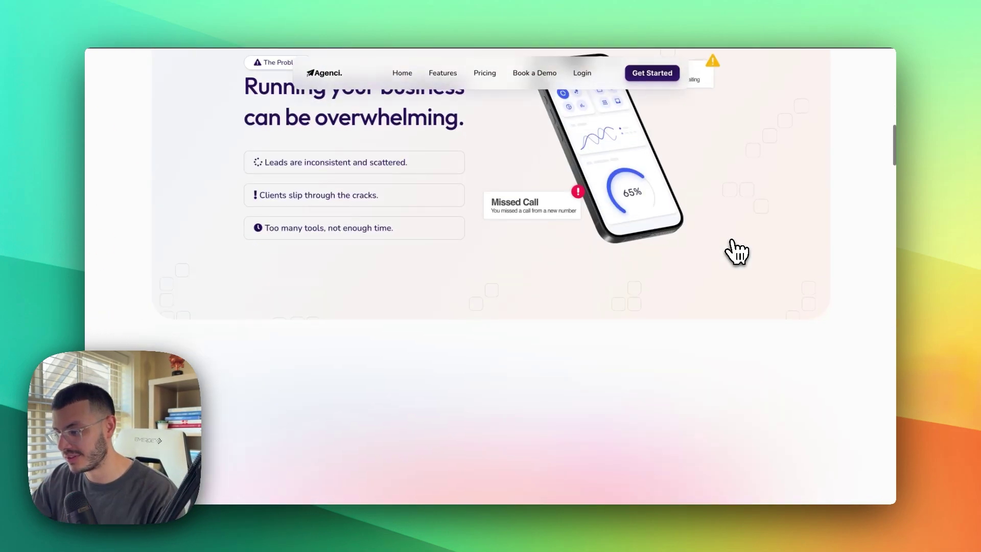
pyautogui.scroll(-15, 736, 252)
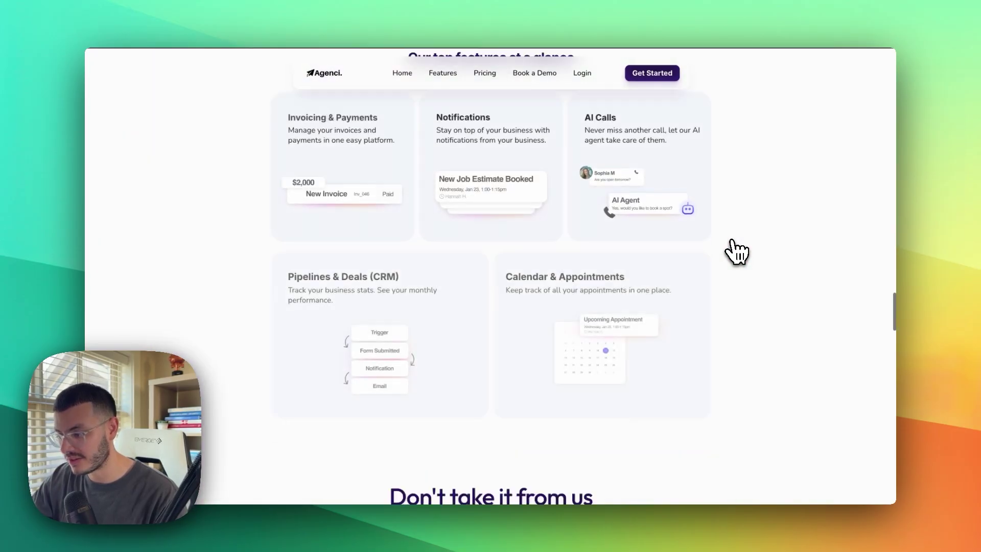
pyautogui.scroll(-5, 803, 305)
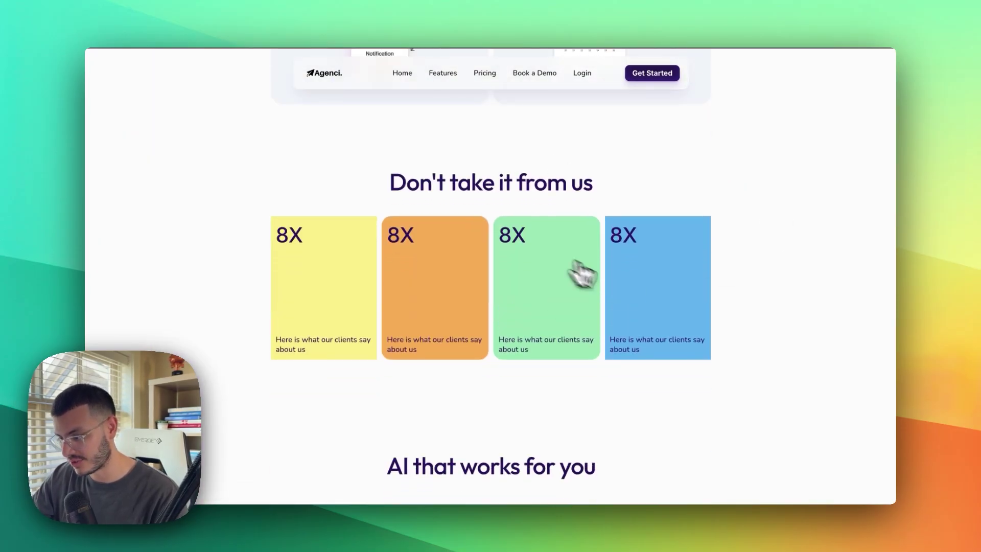
pyautogui.scroll(-10, 815, 346)
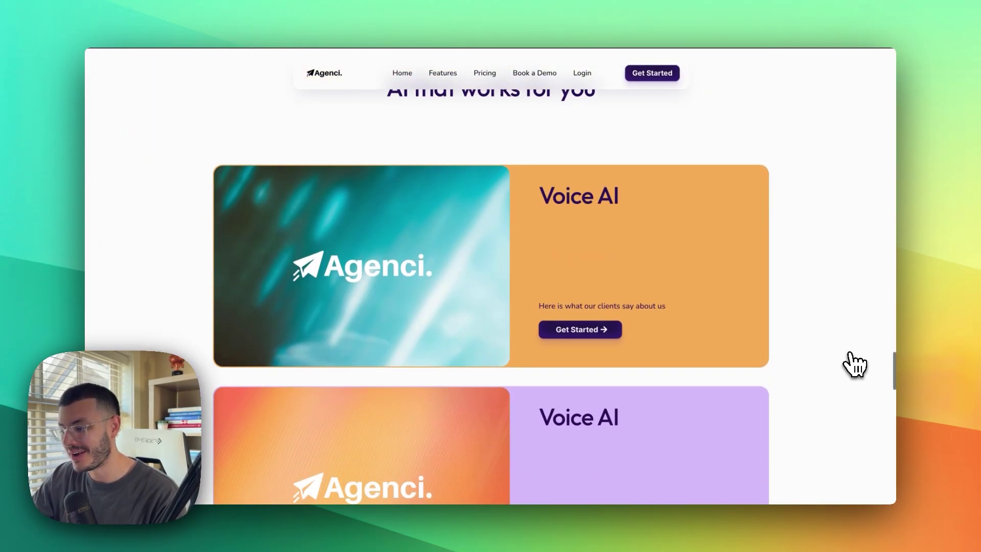
pyautogui.scroll(-10, 855, 364)
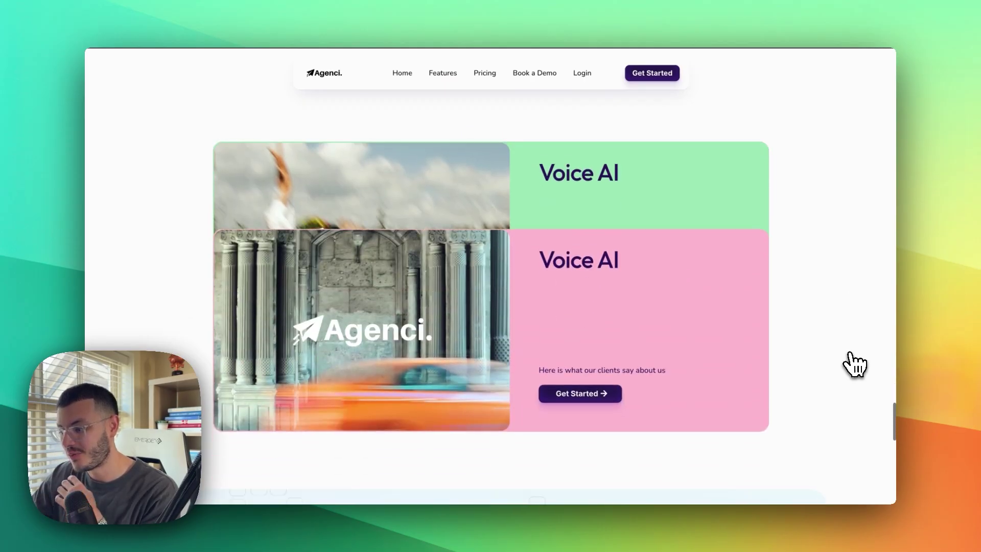
pyautogui.scroll(-8, 855, 364)
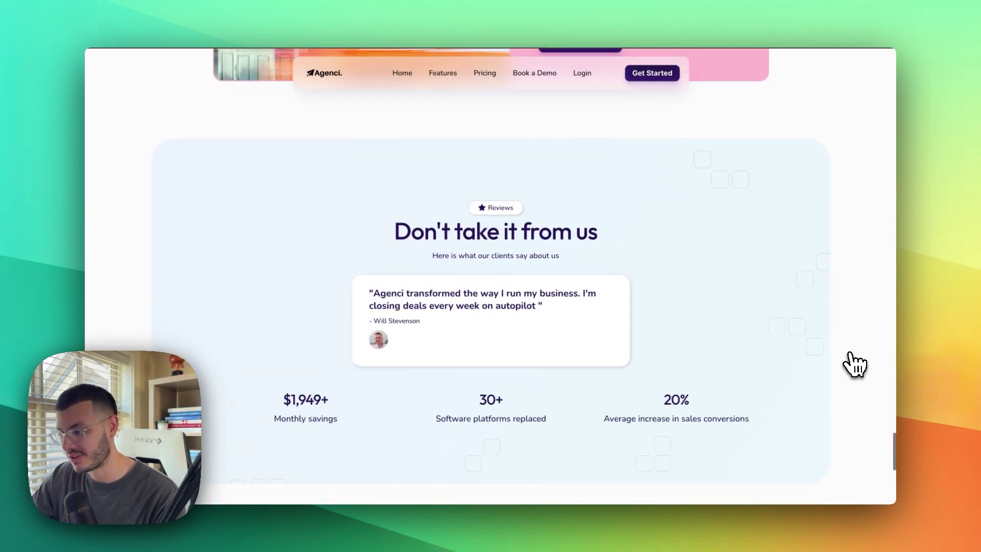
pyautogui.scroll(10, 854, 364)
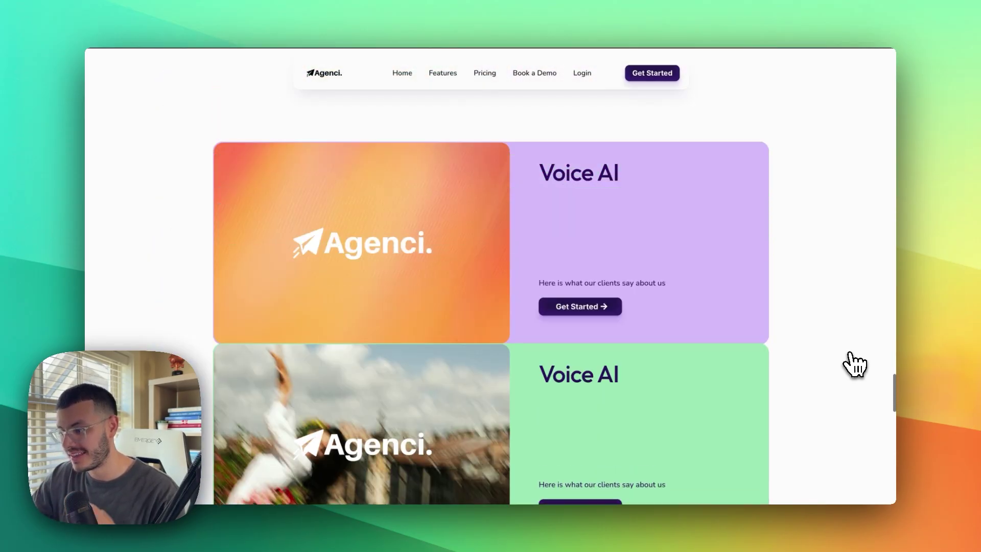
pyautogui.scroll(8, 854, 364)
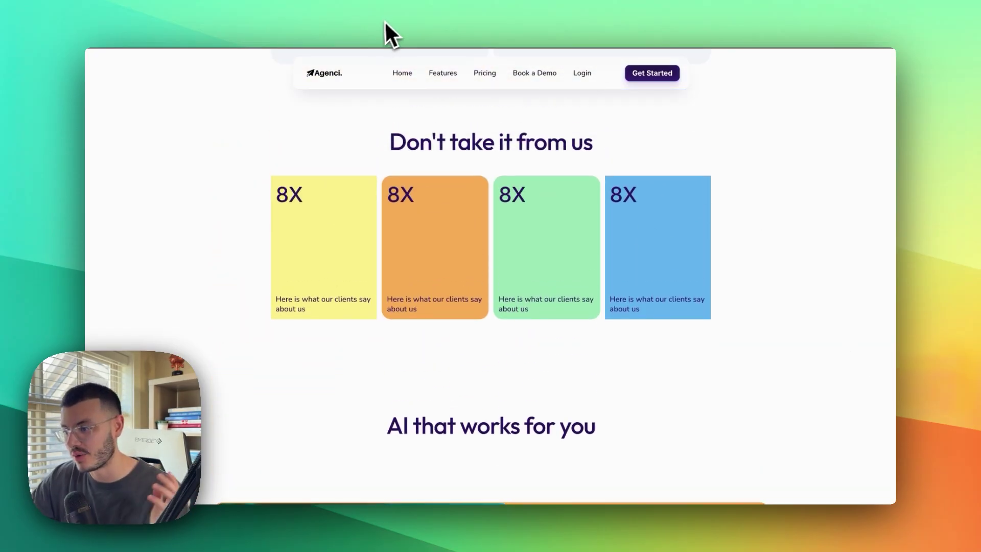
pyautogui.scroll(10, 790, 247)
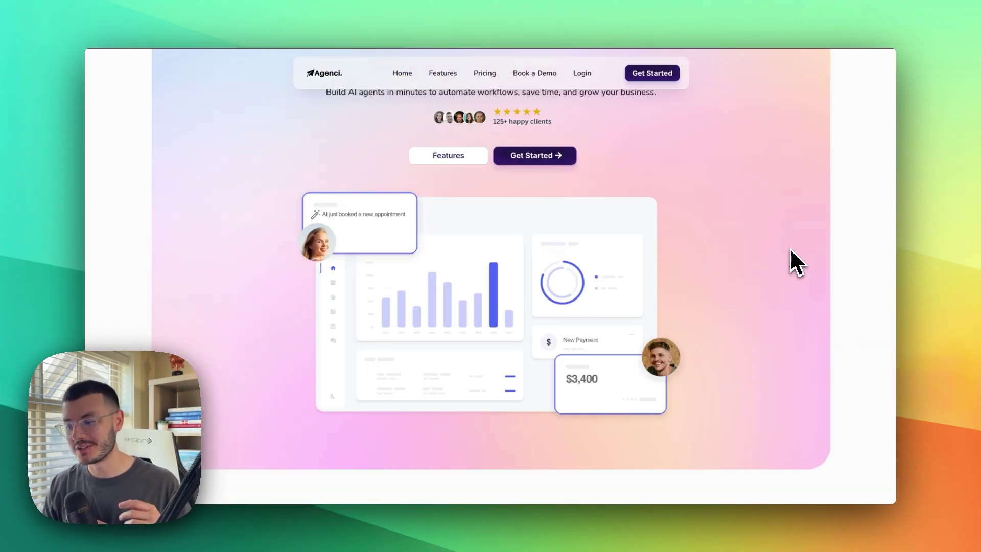
pyautogui.scroll(4, 792, 251)
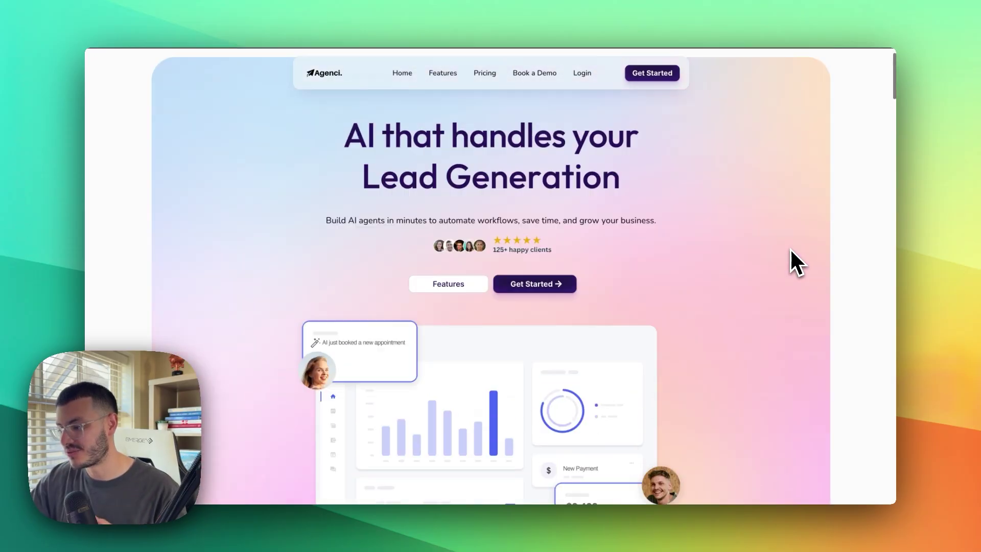
pyautogui.scroll(-3, 812, 279)
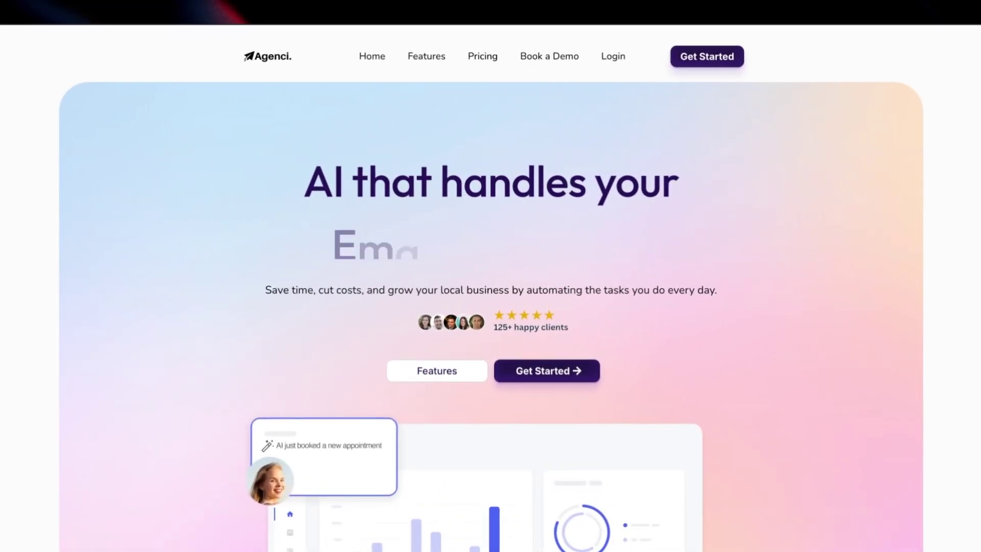
pyautogui.scroll(-5, 757, 478)
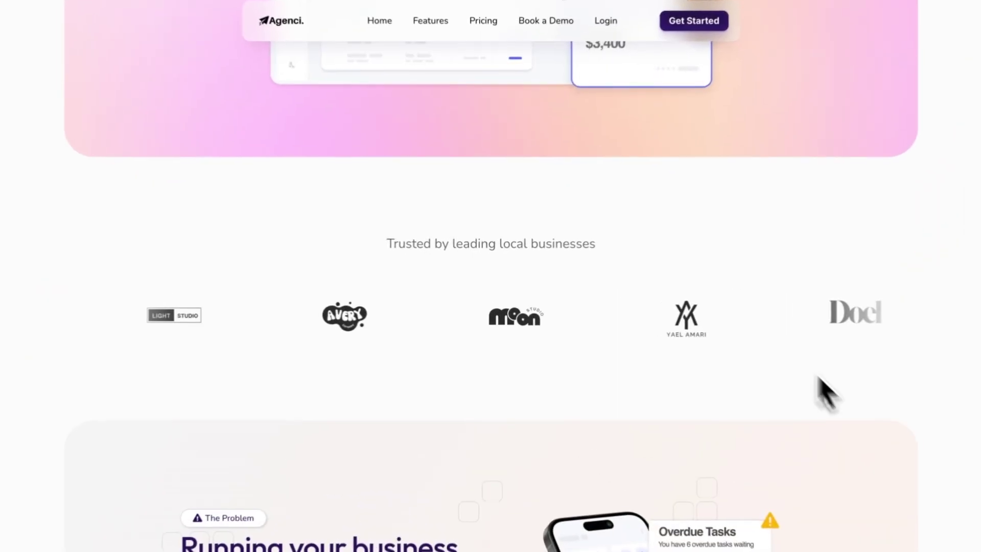
pyautogui.scroll(-2, 876, 445)
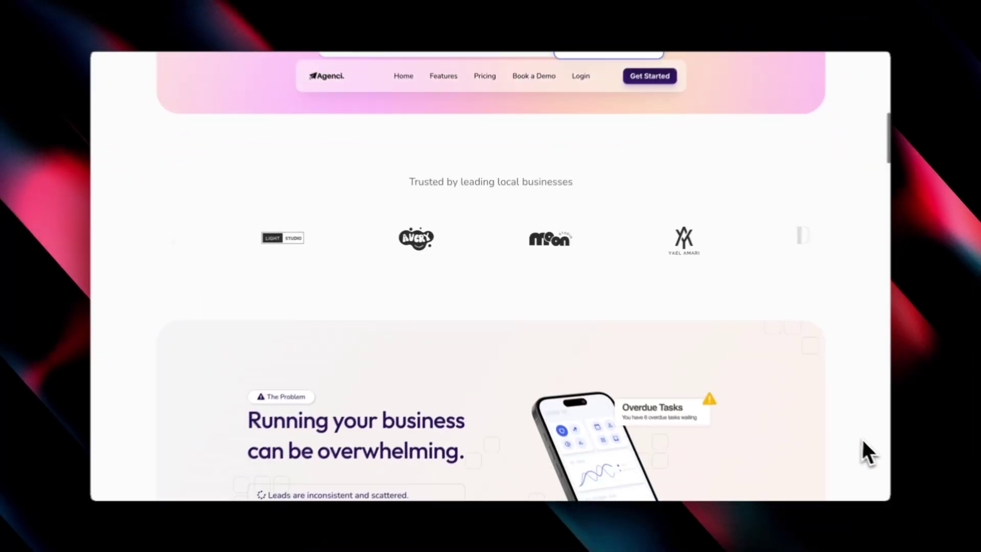
pyautogui.scroll(-3, 863, 442)
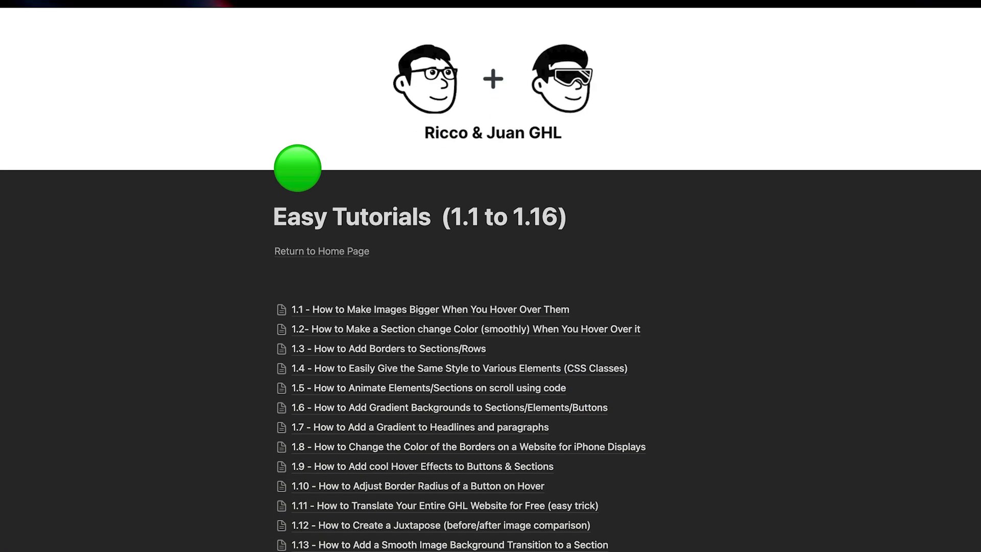
pyautogui.scroll(-1, 490, 306)
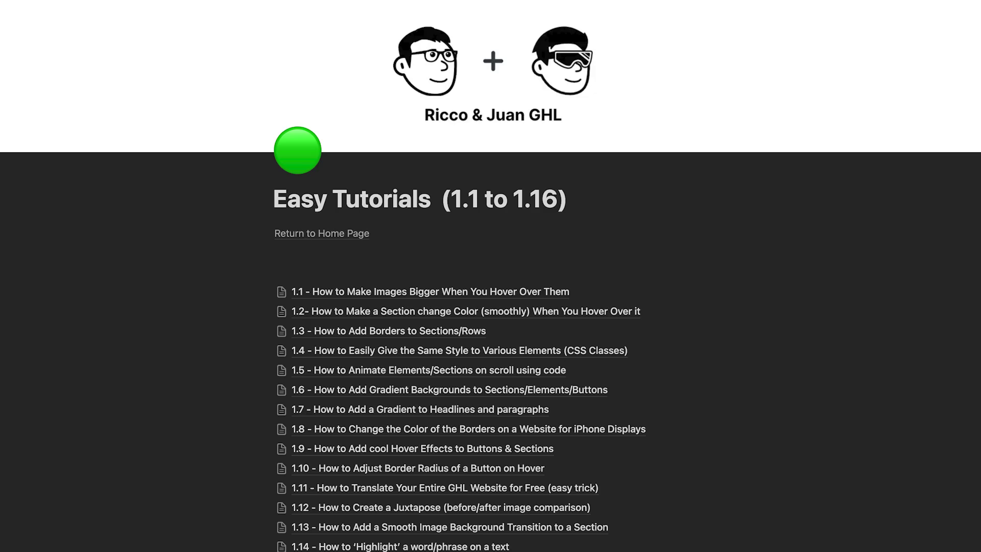